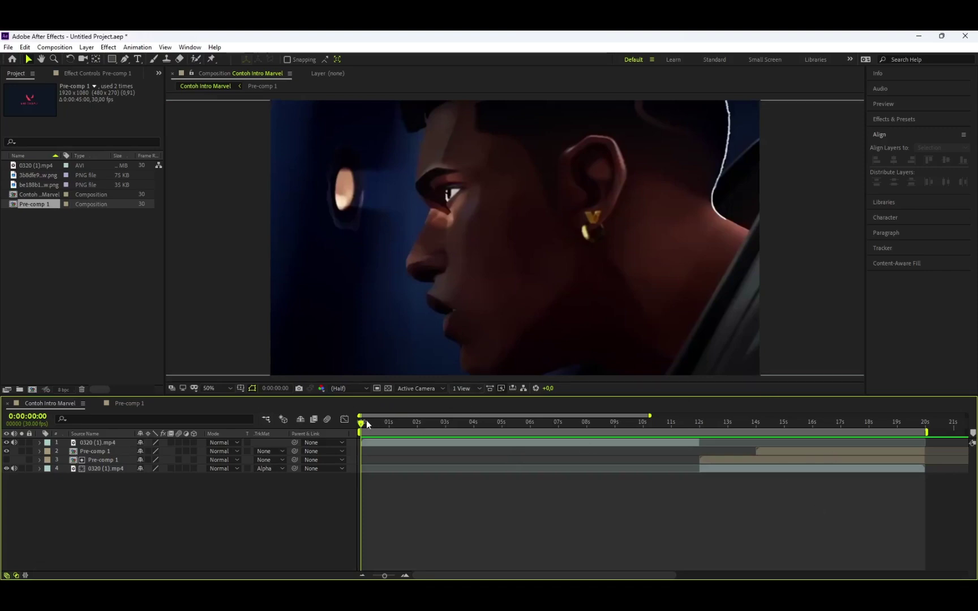
Scrub through the finished Contoh Intro Marvel composition from the start to 0:00:08:06 to review the intro
left_click_drag(366, 420, 320, 474)
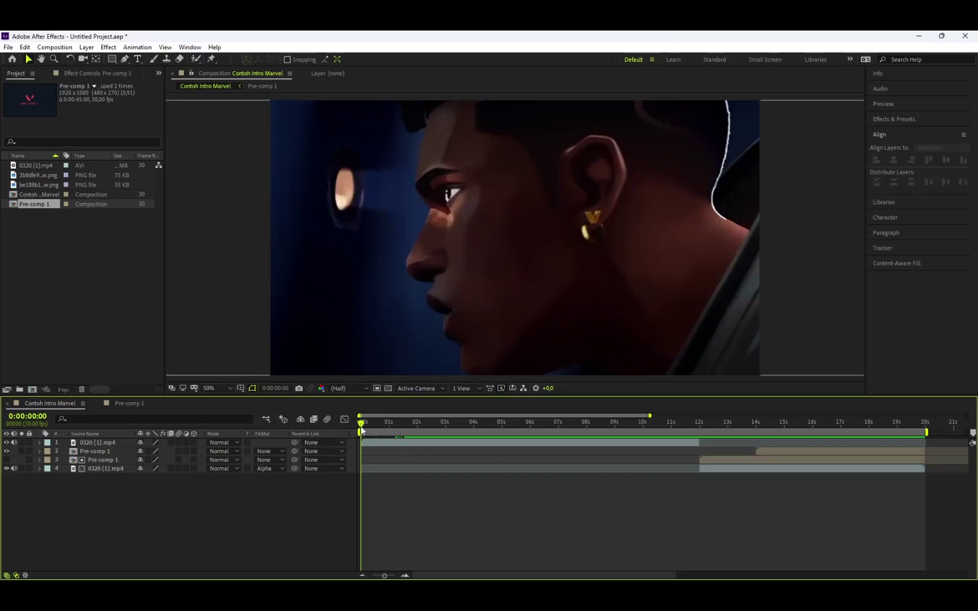
left_click_drag(361, 434, 592, 489)
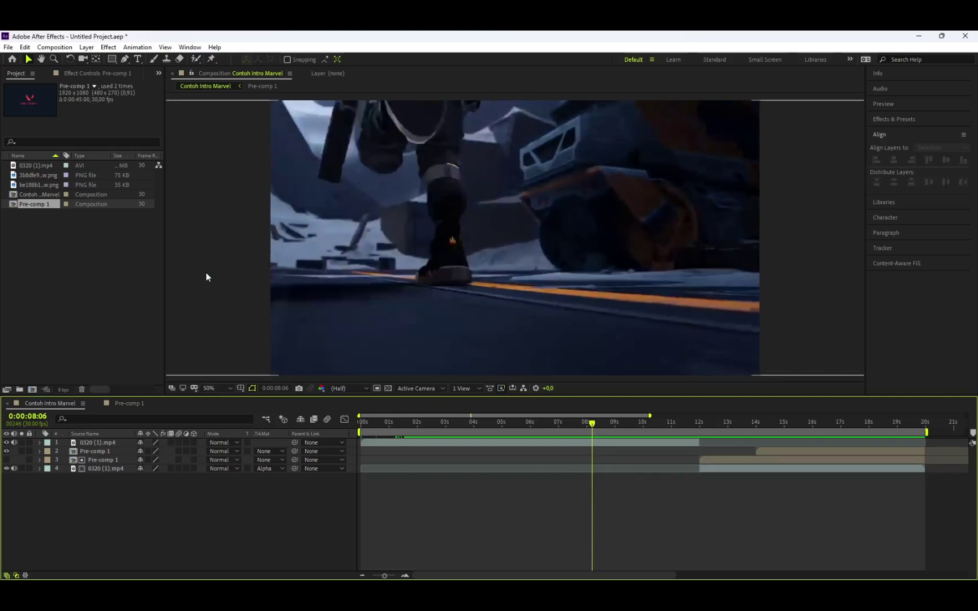
left_click(95, 305)
left_click(131, 525)
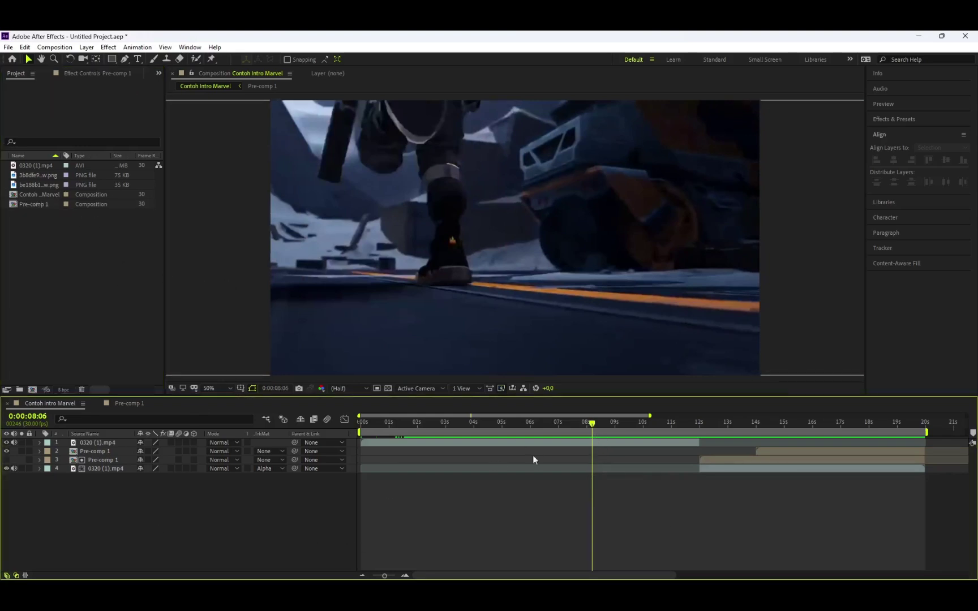
Start a new empty project in place of the current one without saving it
left_click(8, 47)
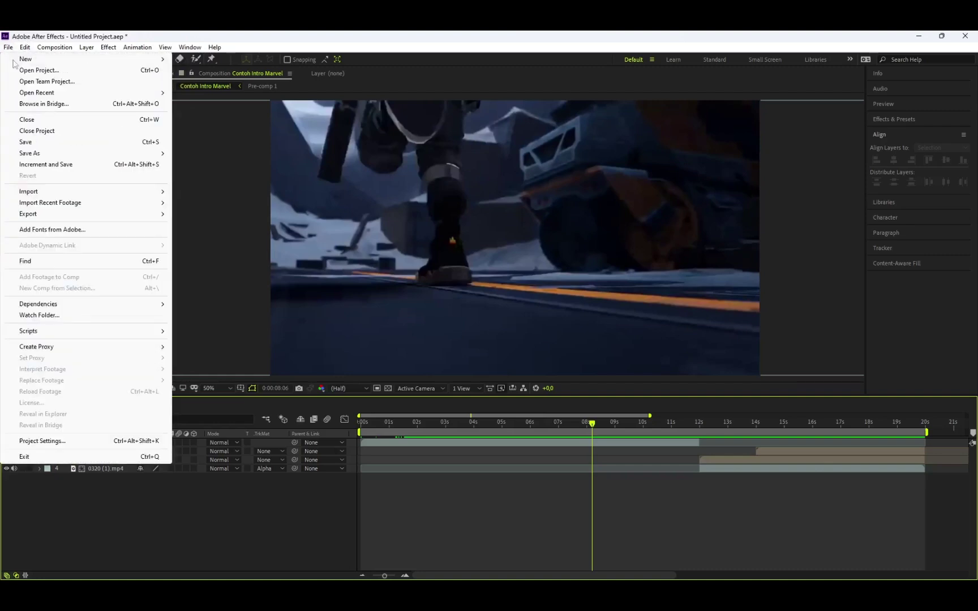
mouse_move(51, 59)
left_click(204, 59)
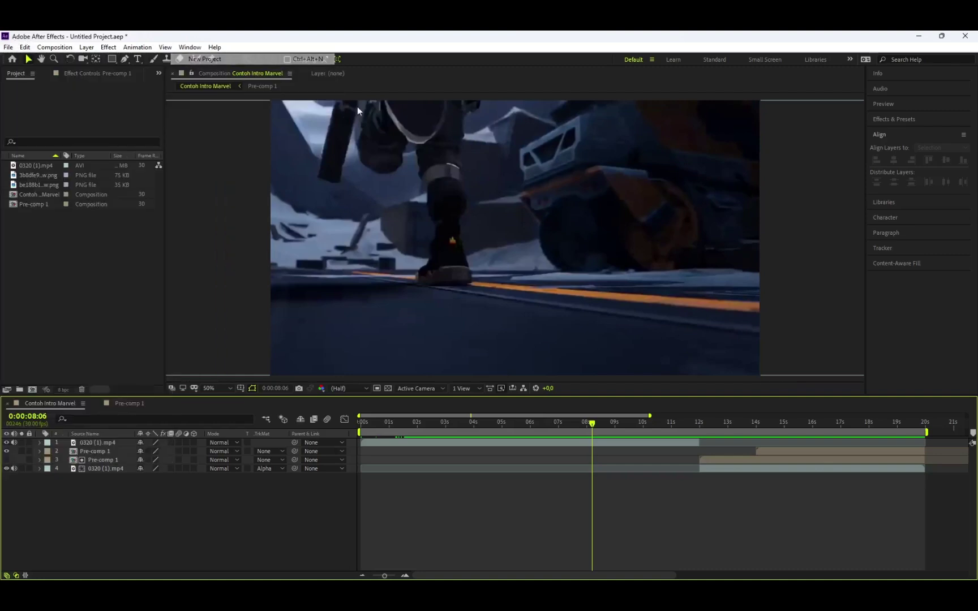
left_click(504, 323)
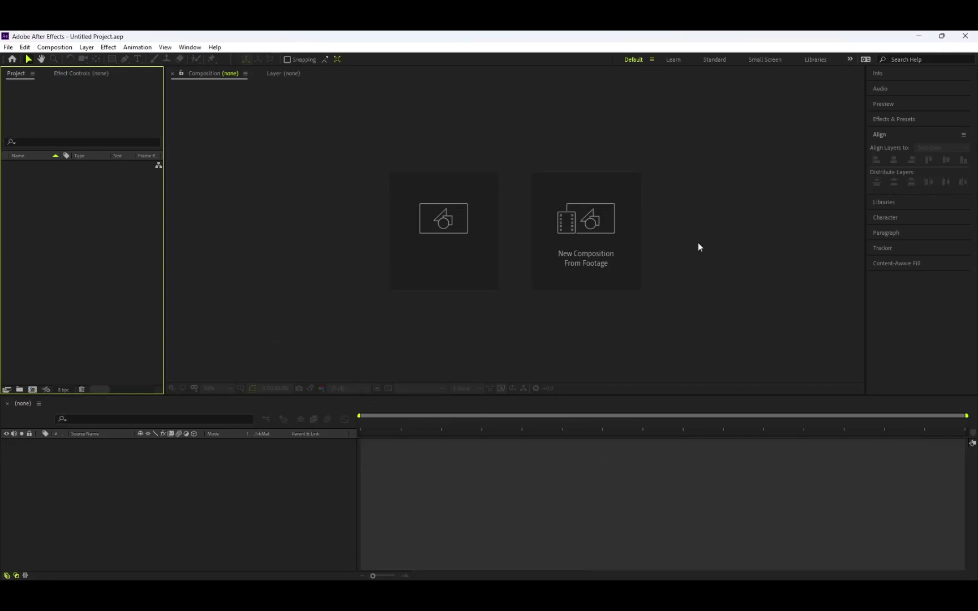
Start a new composition and name it Contoh Intro Marvel
left_click(442, 256)
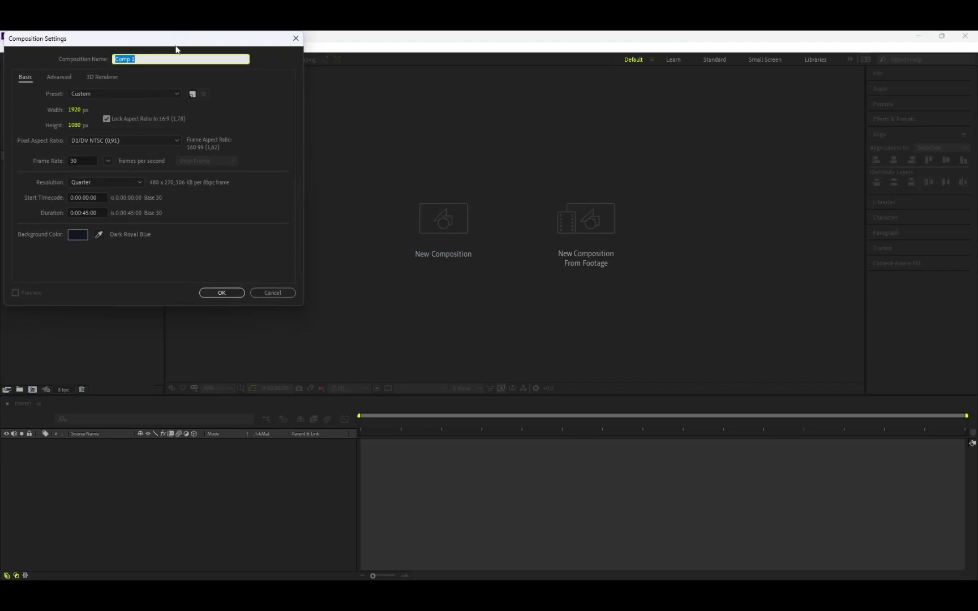
key("BackSpace")
type("C")
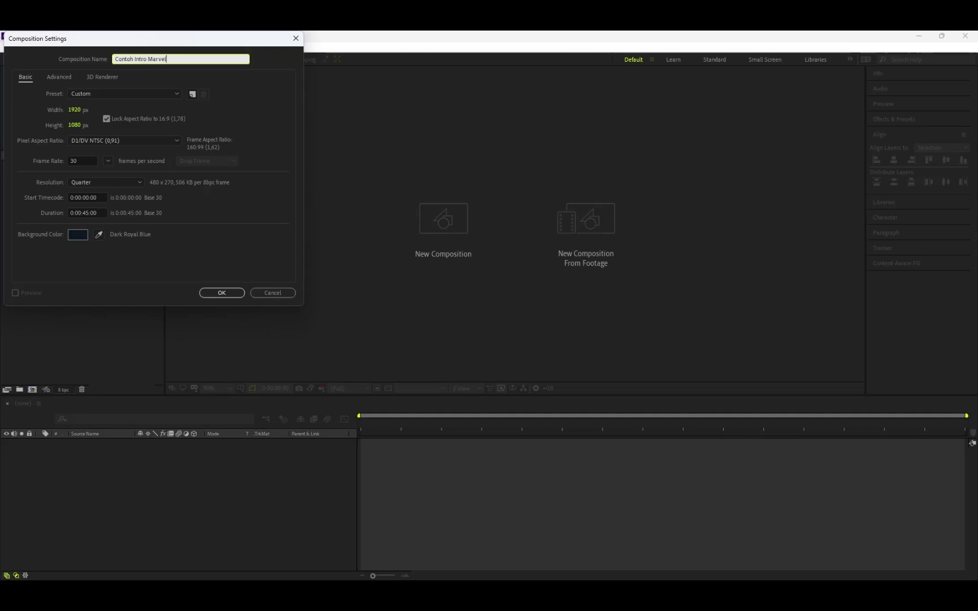
left_click(46, 94)
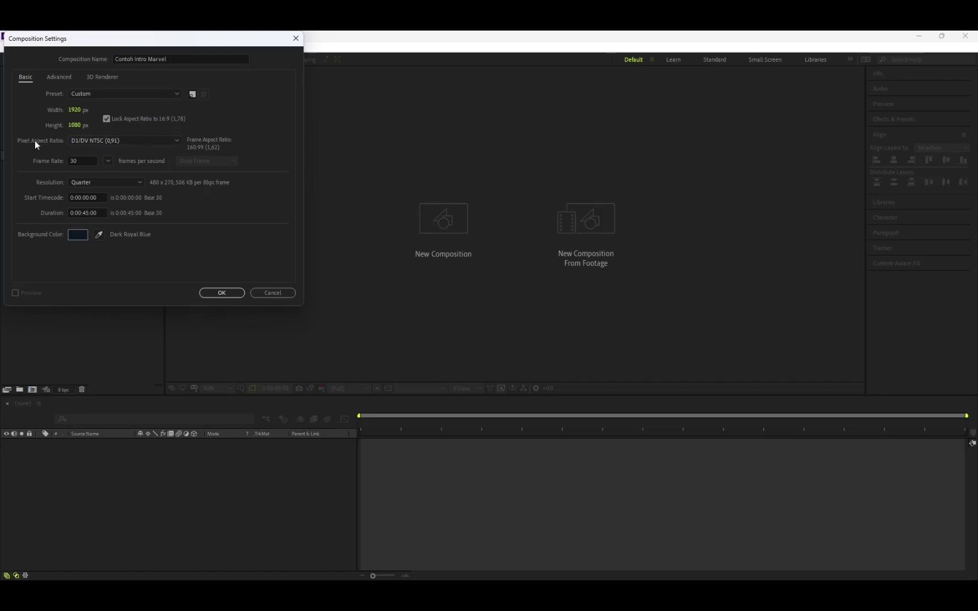
Set the composition's pixel aspect ratio to D1/DV NTSC (0,91), frame rate to 30 and resolution to Quarter
left_click(84, 141)
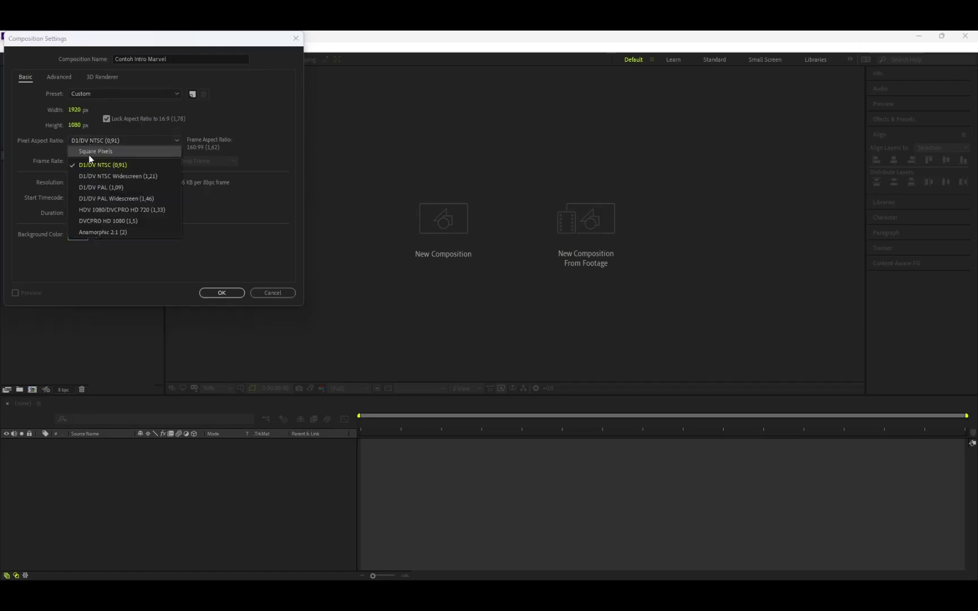
left_click(89, 146)
left_click(89, 144)
left_click(93, 164)
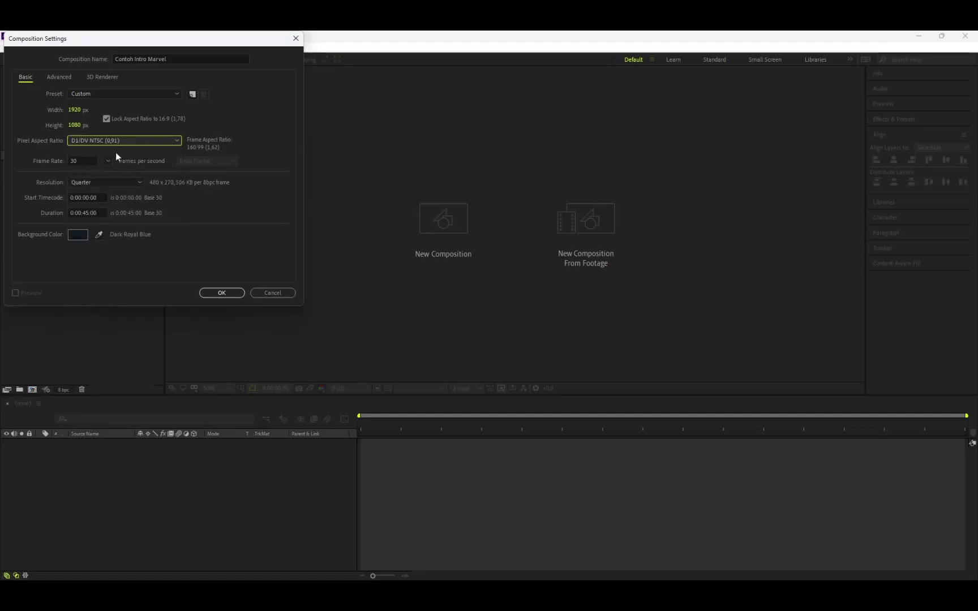
left_click(79, 162)
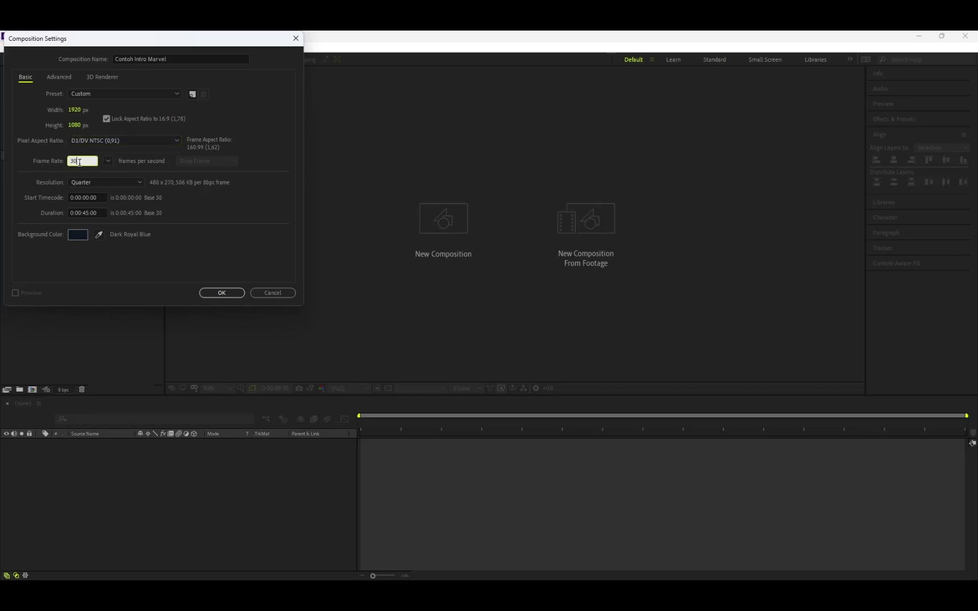
left_click(96, 183)
left_click(96, 183)
left_click(96, 183)
left_click(86, 185)
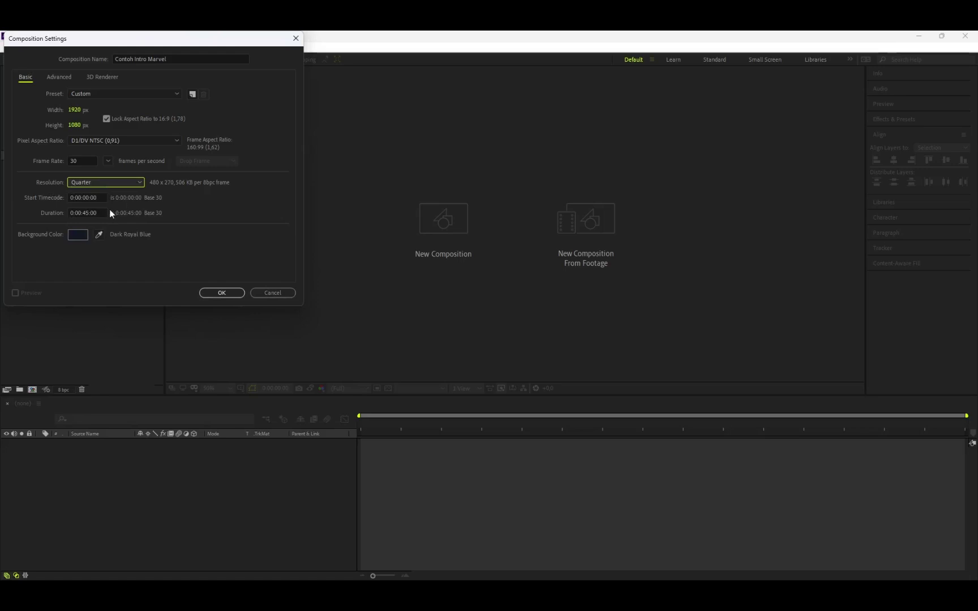
Use the dark blue background colour 0F1722 and create the composition with these settings
left_click(79, 235)
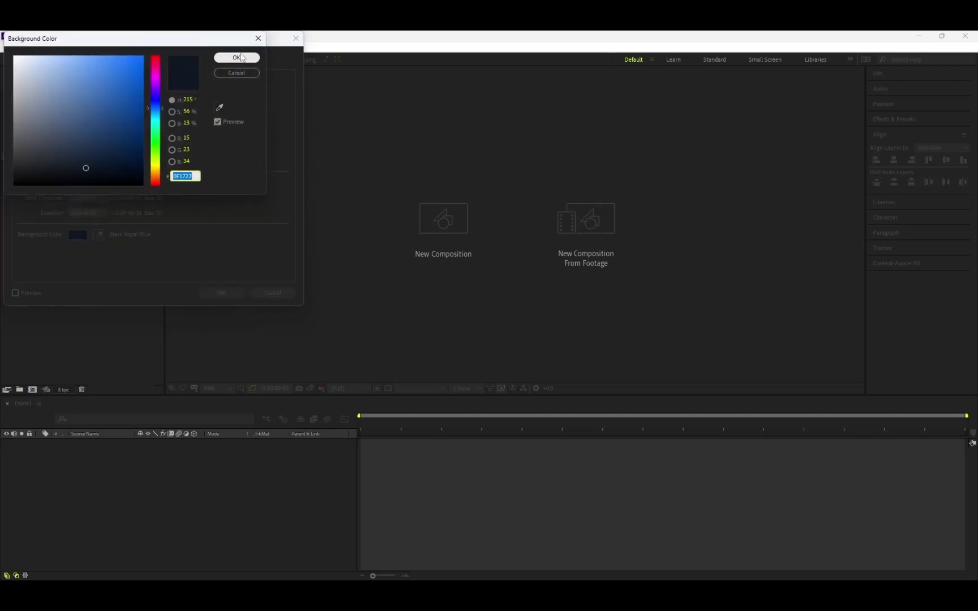
left_click(236, 57)
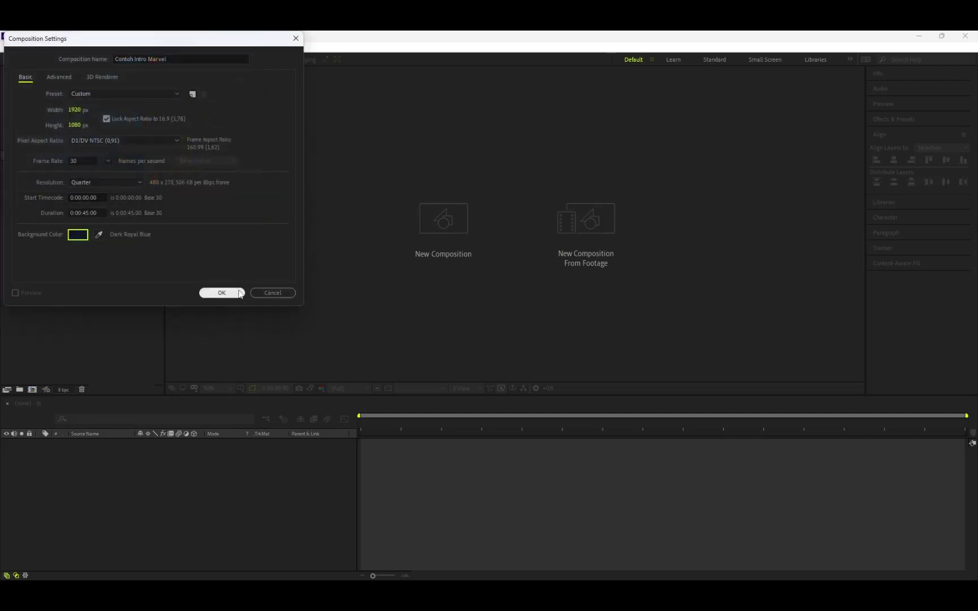
left_click(232, 293)
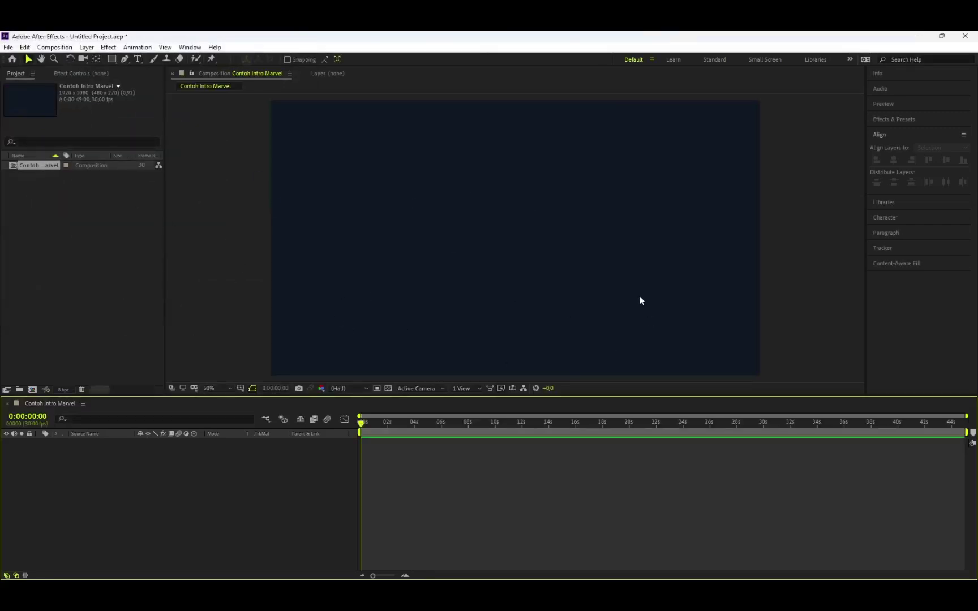
Import the transparent VALORANT wordmark PNG and the V emblem PNG as footage from the Bahan KontenYT folder
left_click(94, 280)
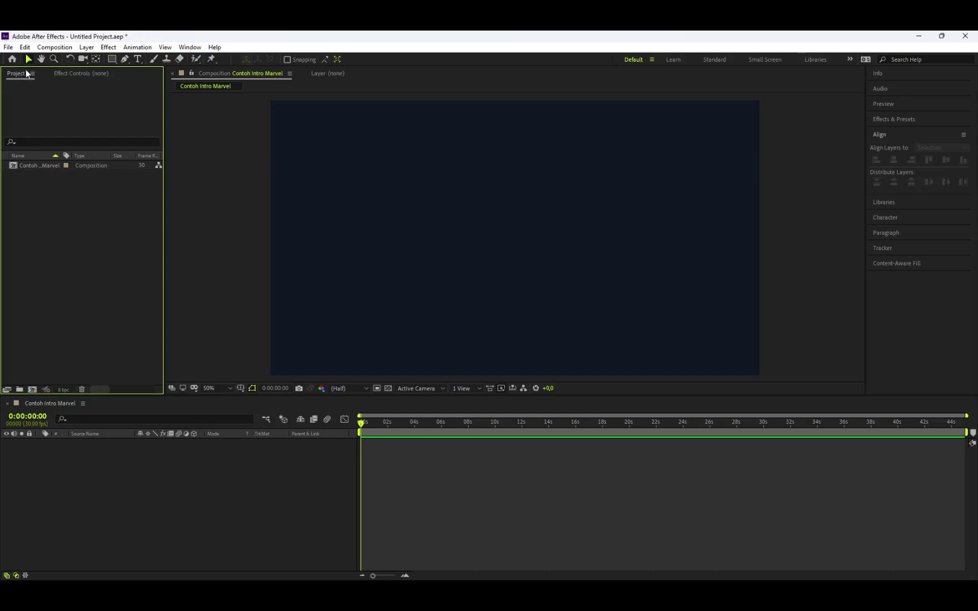
right_click(52, 229)
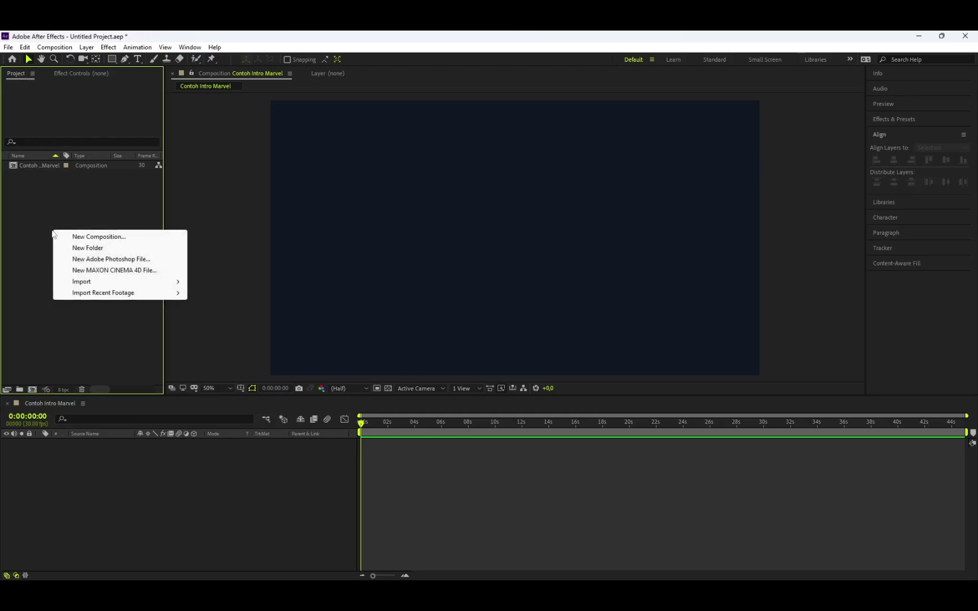
mouse_move(88, 284)
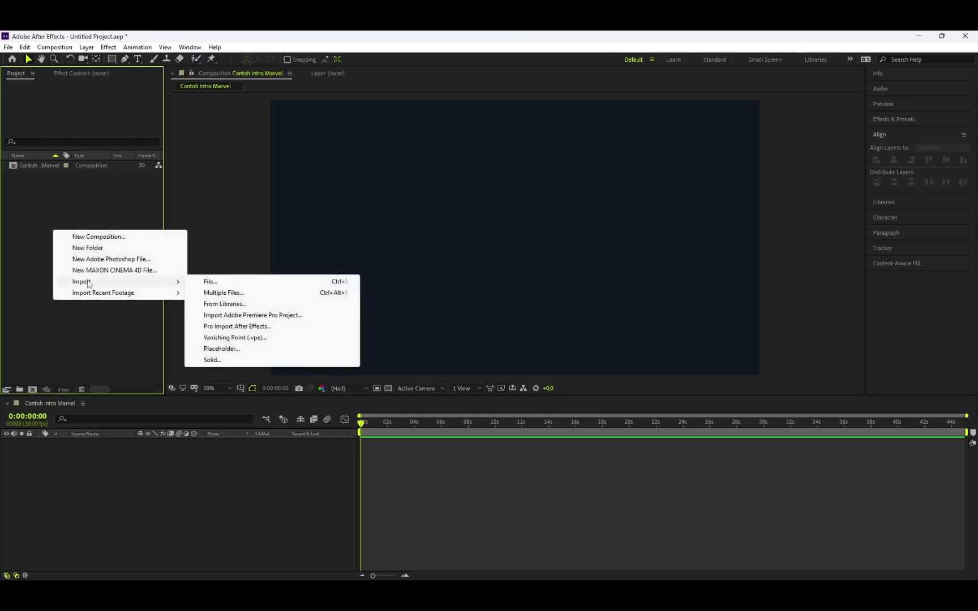
left_click(237, 282)
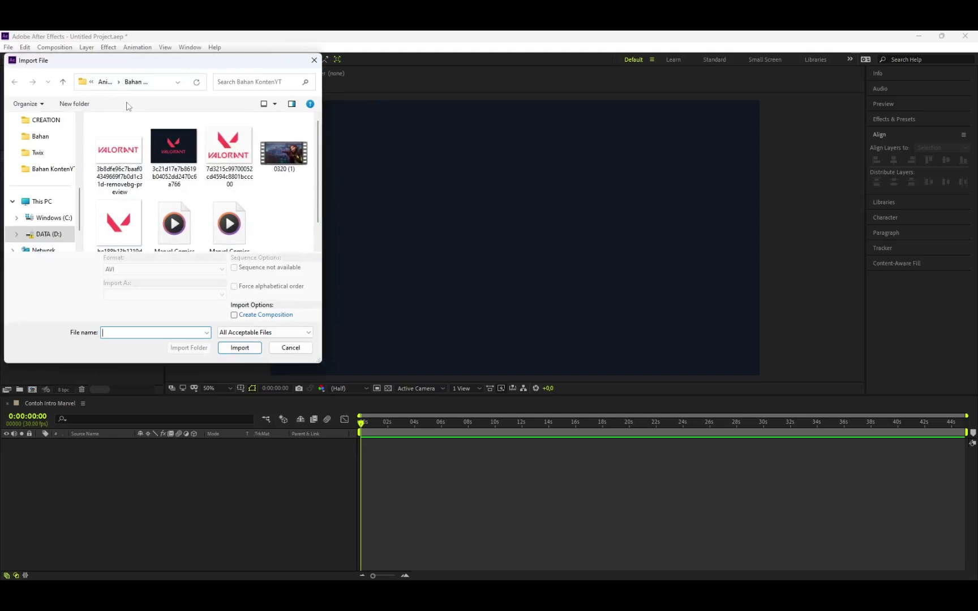
left_click(132, 167)
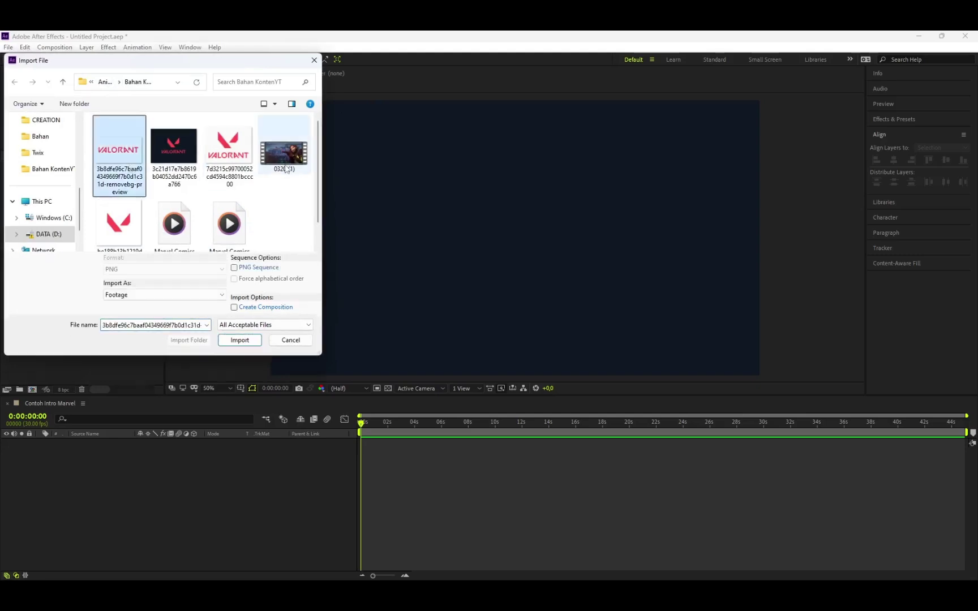
left_click(136, 234)
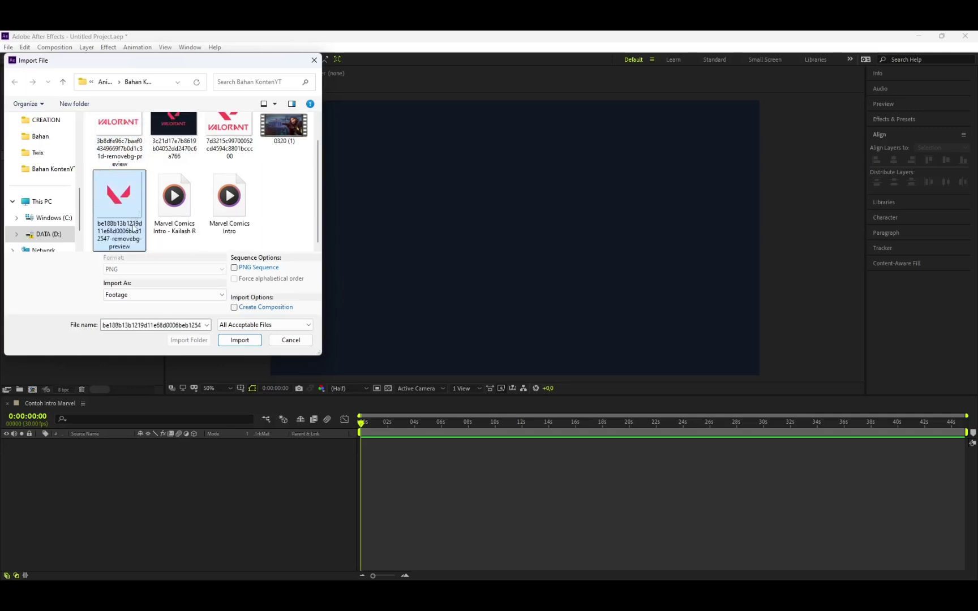
left_click(130, 134, "ctrl")
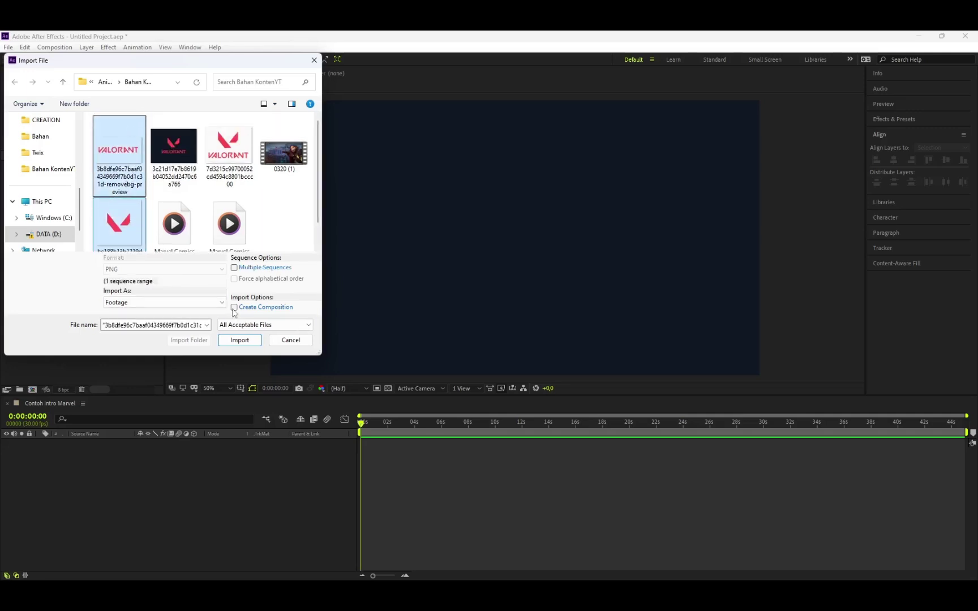
left_click(251, 341)
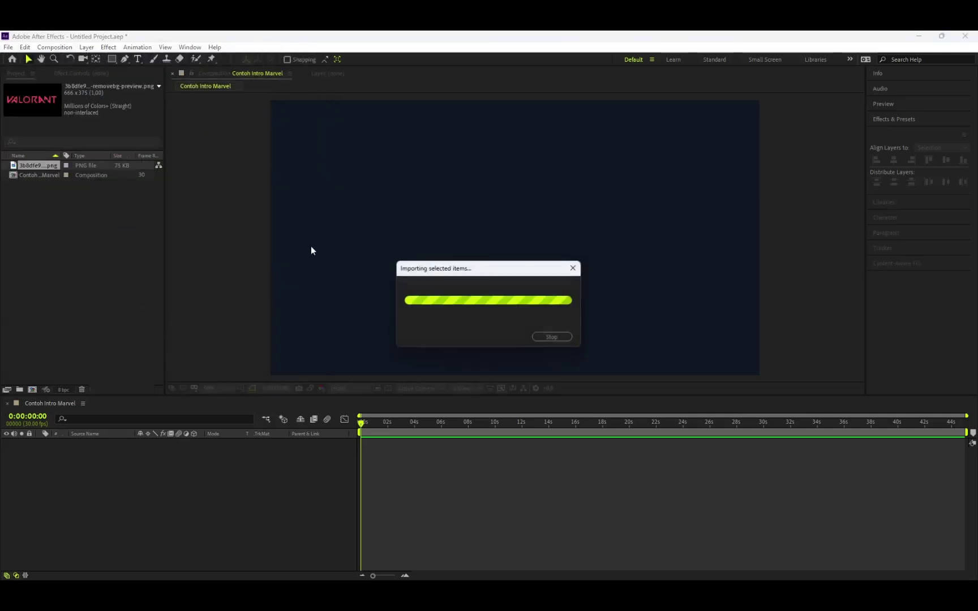
left_click(121, 305)
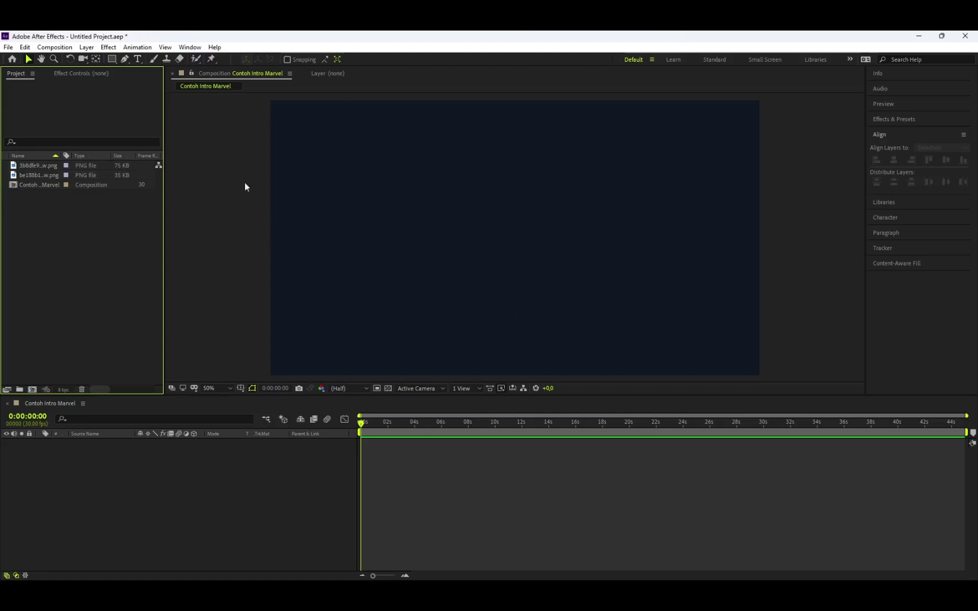
Add both imported PNG images as layers to the Contoh Intro Marvel composition
left_click(39, 166)
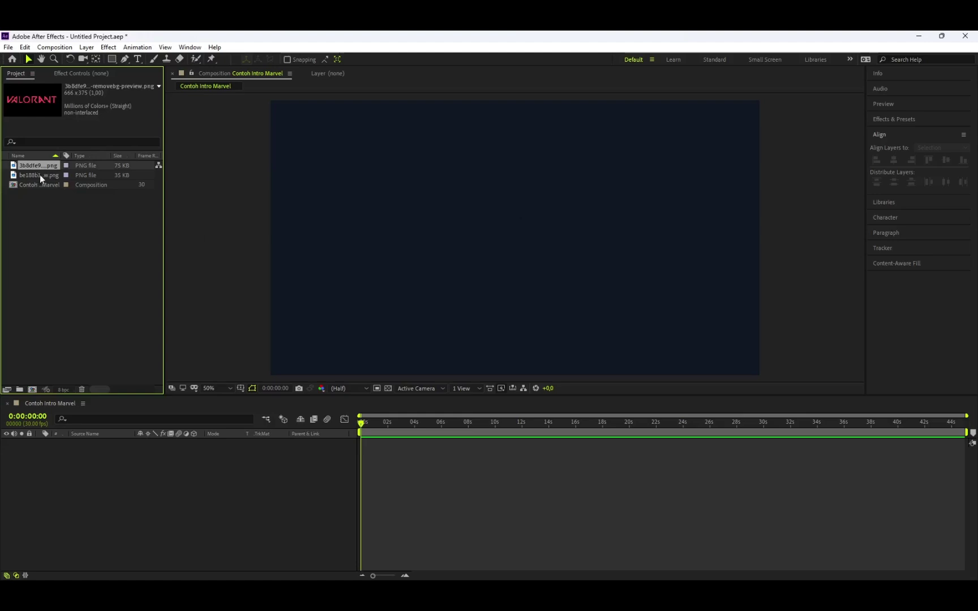
left_click(40, 174, "shift")
left_click(44, 201)
left_click(44, 177)
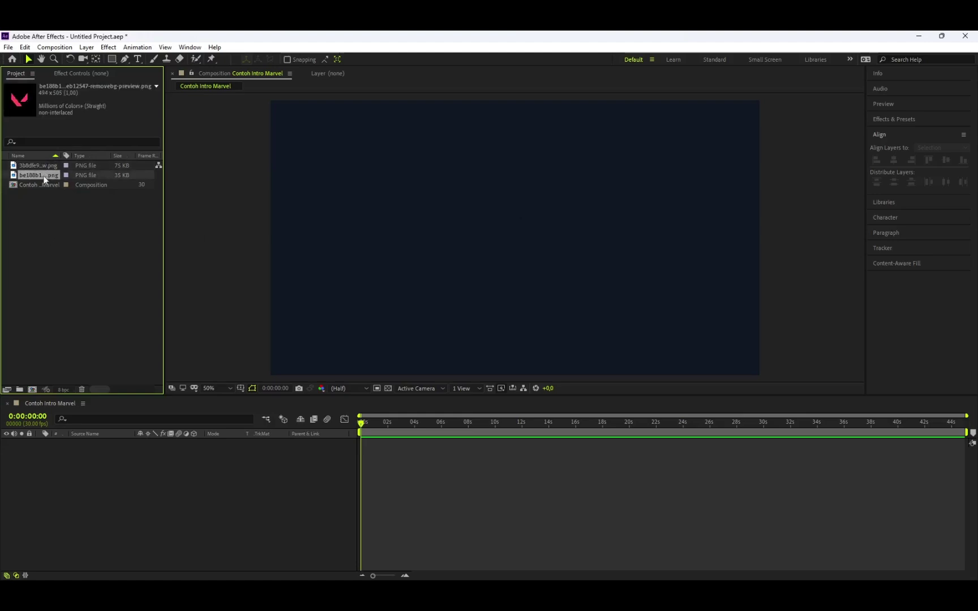
left_click(45, 166)
left_click(43, 174, "shift")
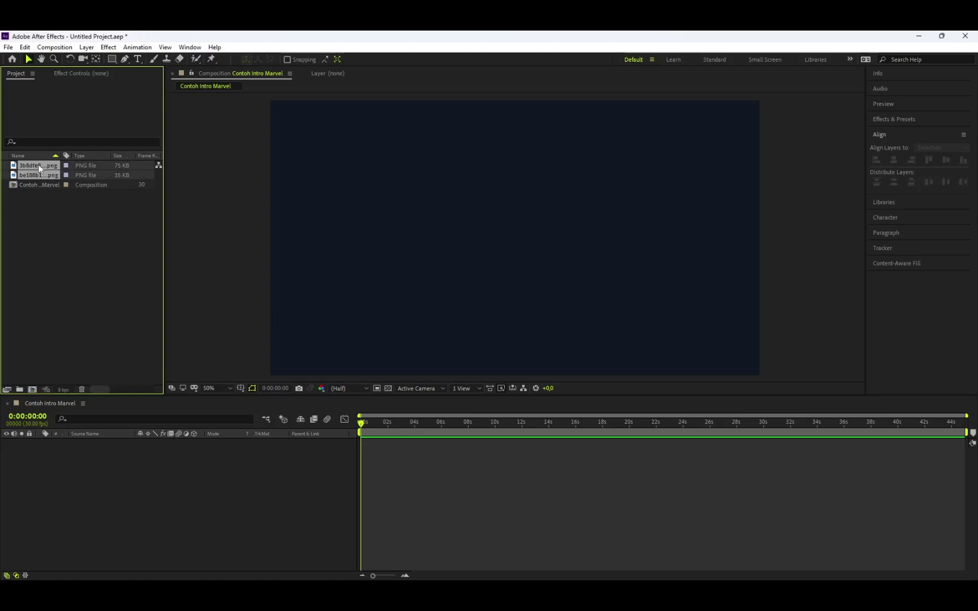
left_click_drag(38, 164, 152, 479)
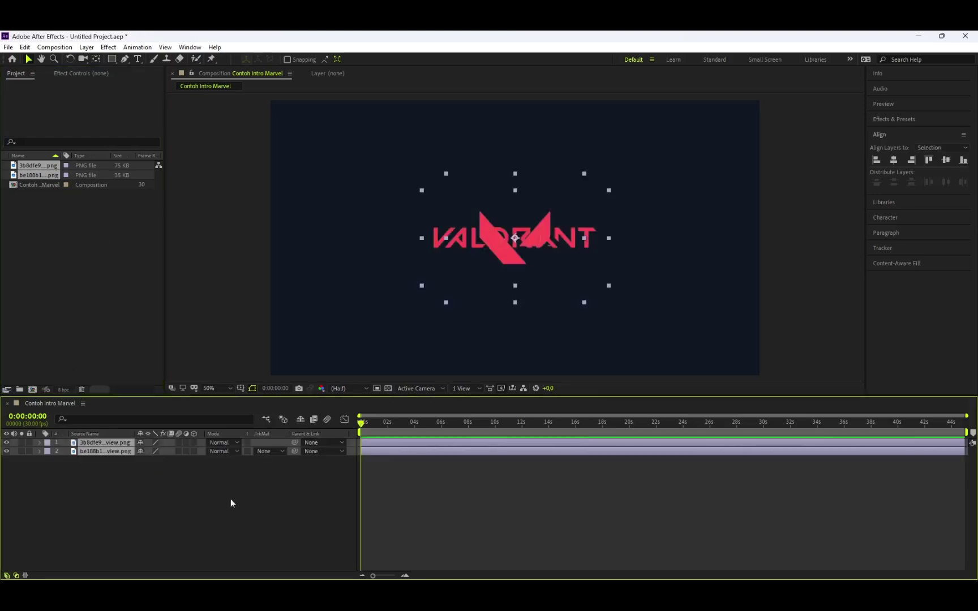
left_click(451, 508)
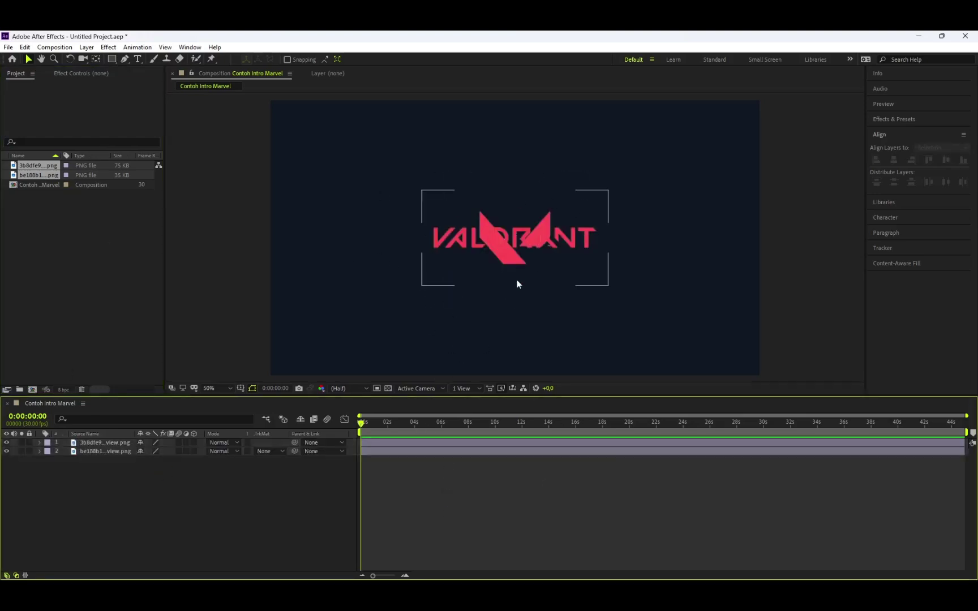
Separate the two overlapping logos, placing the V emblem in the upper part of the frame and the VALORANT wordmark below centre
left_click(102, 451)
left_click(469, 238)
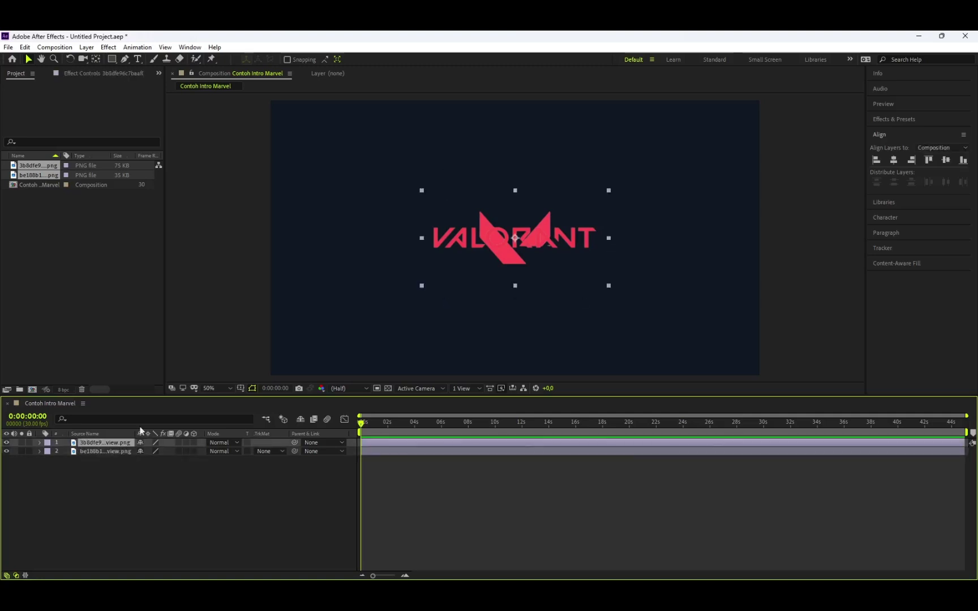
left_click_drag(514, 256, 485, 162)
left_click(509, 245)
left_click_drag(533, 277, 608, 337)
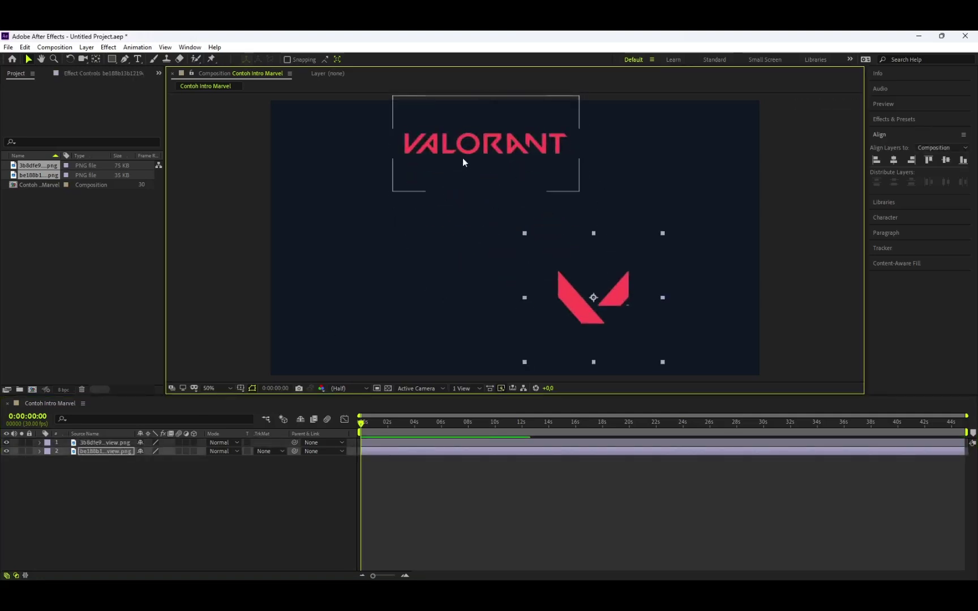
left_click_drag(463, 159, 370, 256)
left_click_drag(623, 274, 616, 218)
left_click_drag(581, 159, 580, 156)
left_click_drag(413, 232, 513, 284)
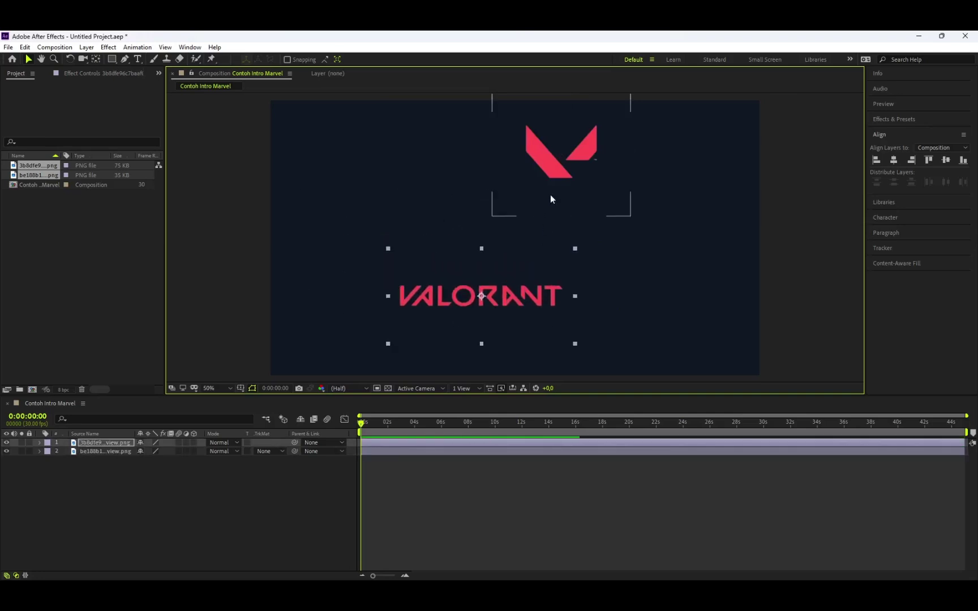
Centre the VALORANT wordmark and the V emblem horizontally in the composition
left_click(629, 467)
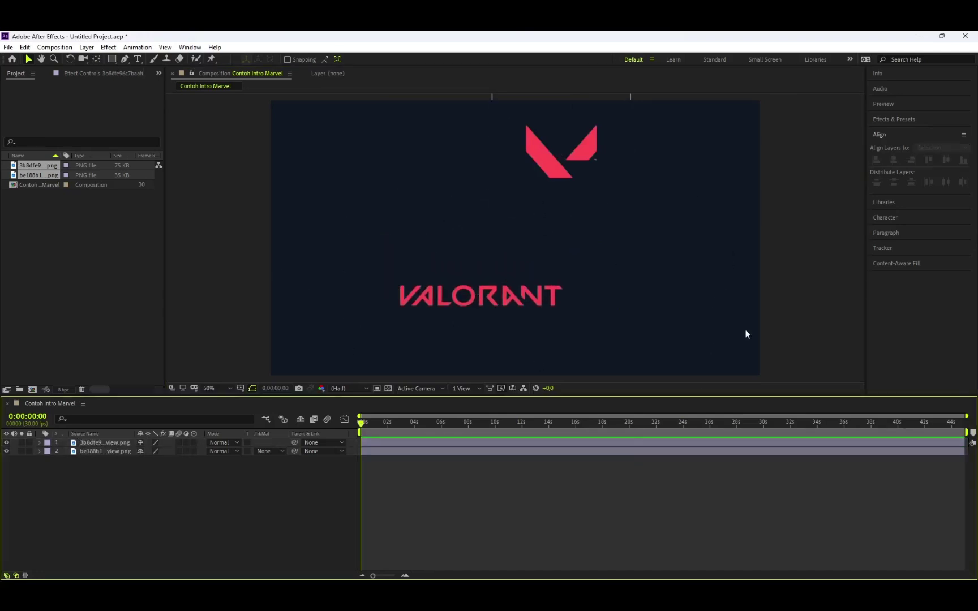
left_click(110, 443)
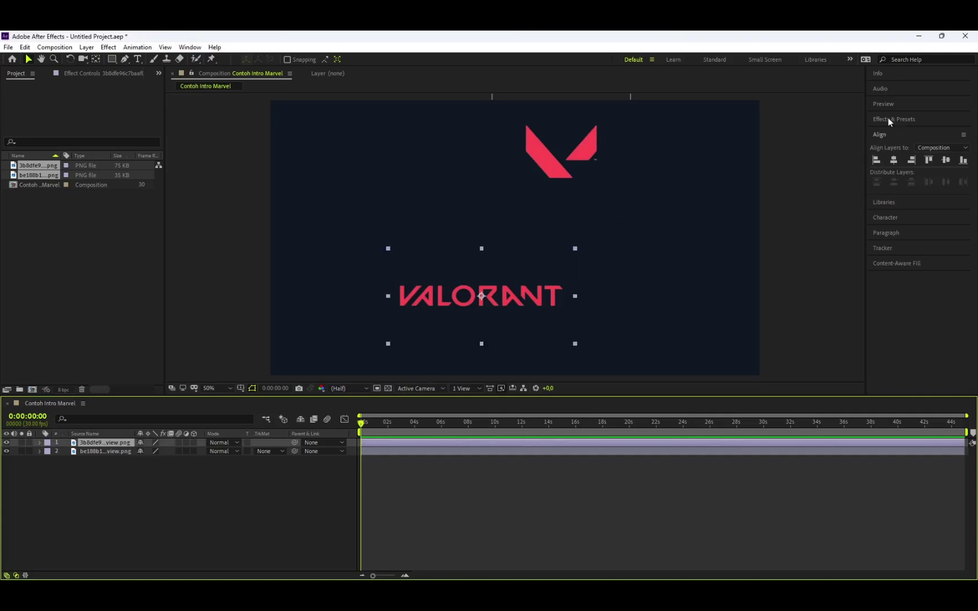
left_click(880, 73)
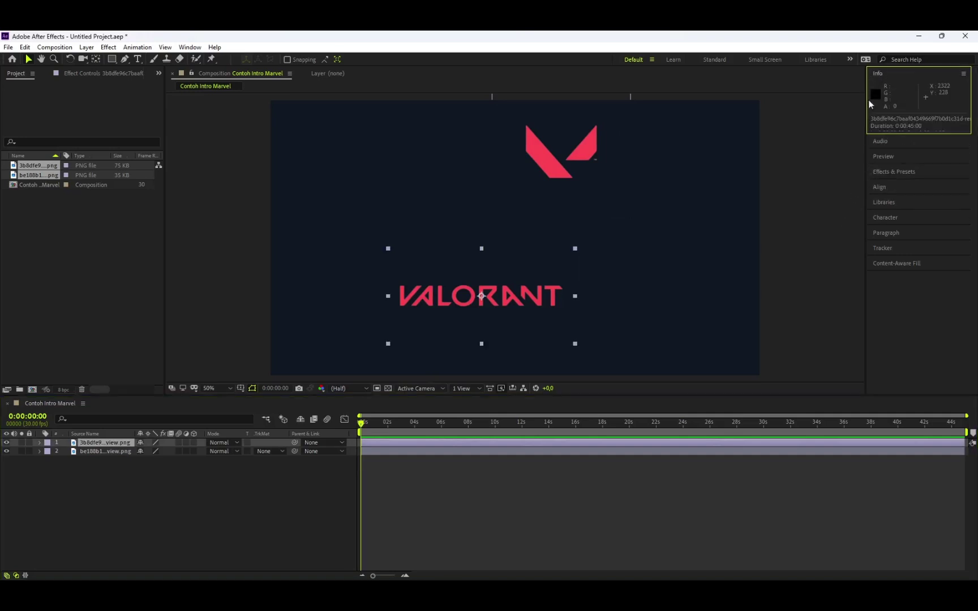
left_click(892, 141)
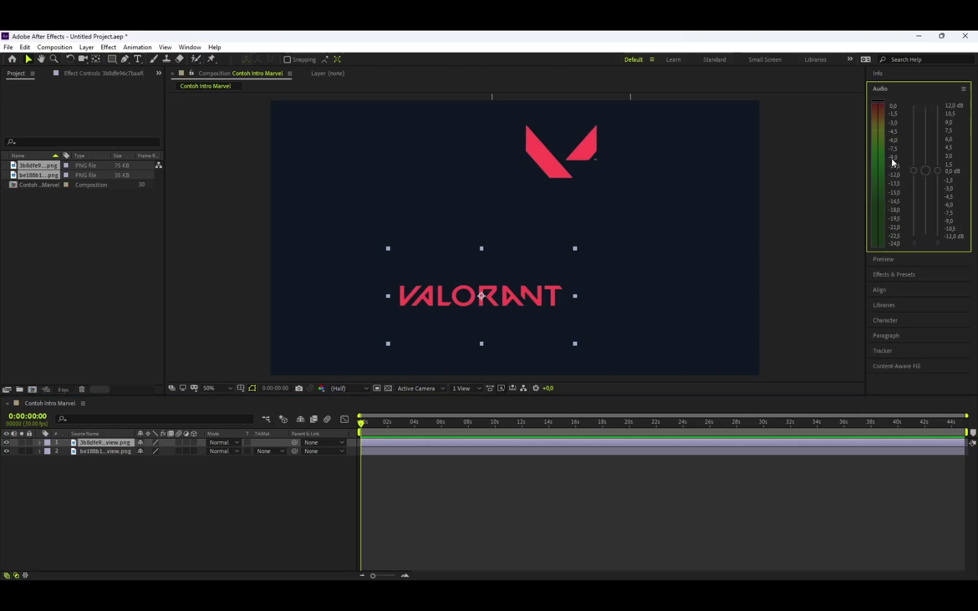
left_click(903, 264)
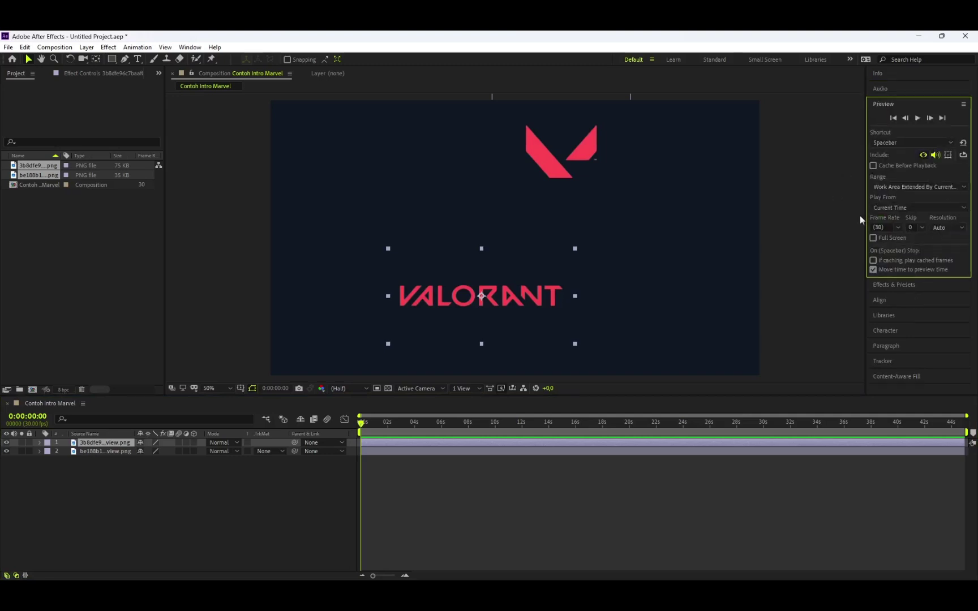
left_click(878, 300)
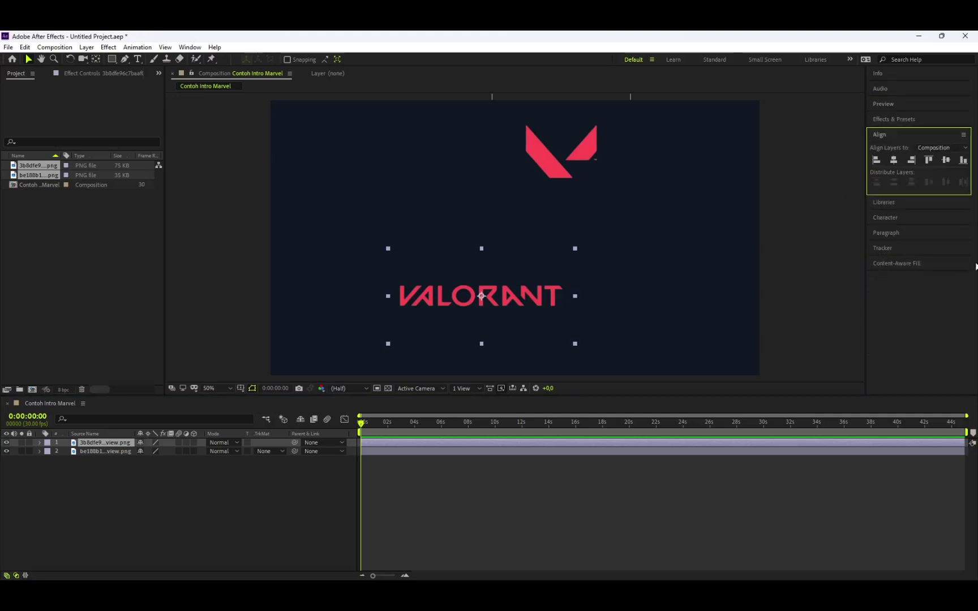
left_click(893, 161)
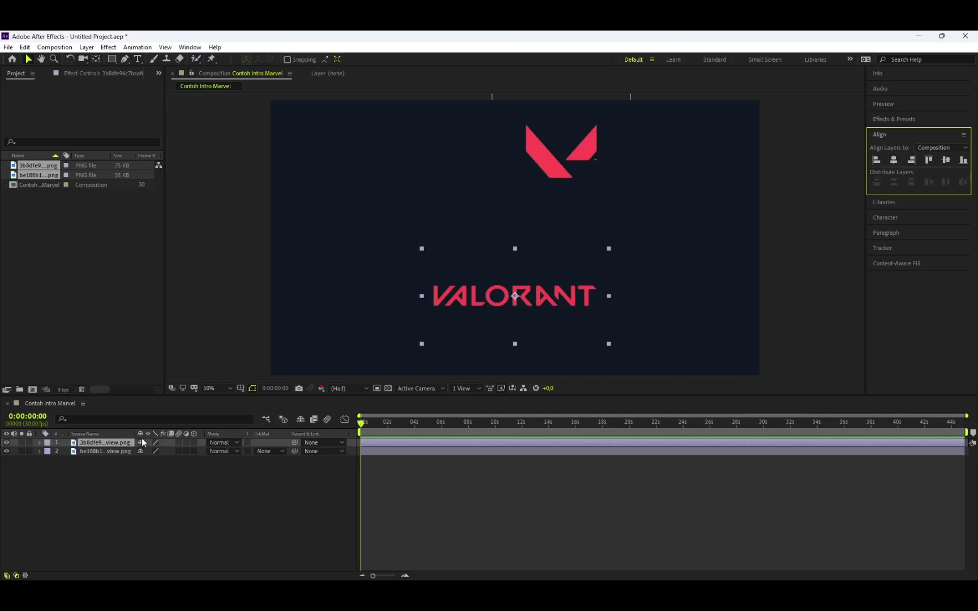
left_click(106, 451)
left_click(894, 161)
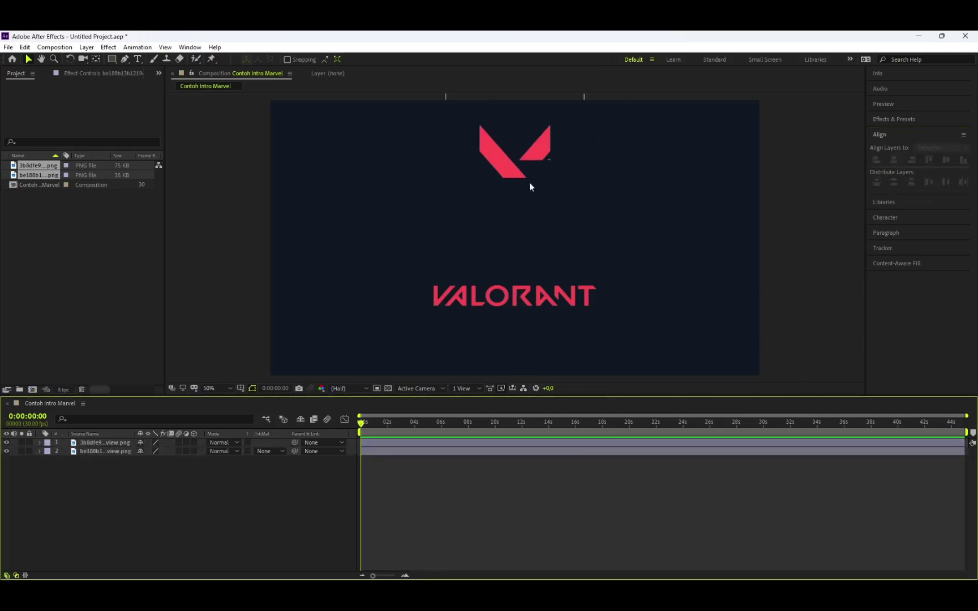
Move the V emblem straight down until it sits a short distance above the VALORANT wordmark
left_click(550, 185)
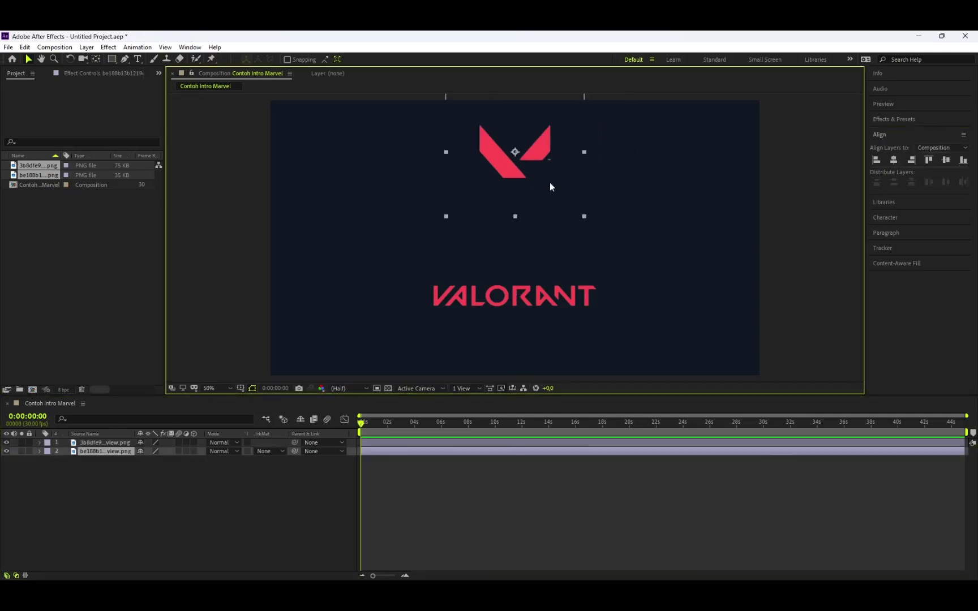
key("shift+Down")
key("shift+Down")
key("shift+Down")
key("shift+Down")
key("shift+Down")
key("shift+Down")
key("shift+Down")
key("shift+Down")
key("shift+Down")
key("shift+Down")
key("shift+Down")
key("shift+Down")
key("shift+Down")
key("shift+Down")
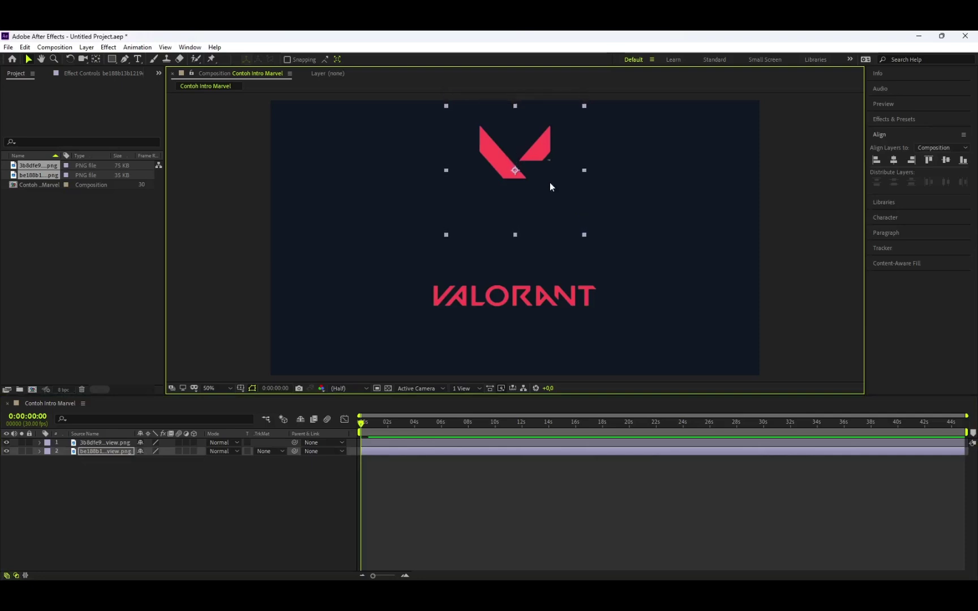
key("shift+Down")
key("shift+Down")
key("shift+Down")
key("shift+Down")
key("shift+Down")
key("shift+Down")
key("shift+Down")
key("shift+Down")
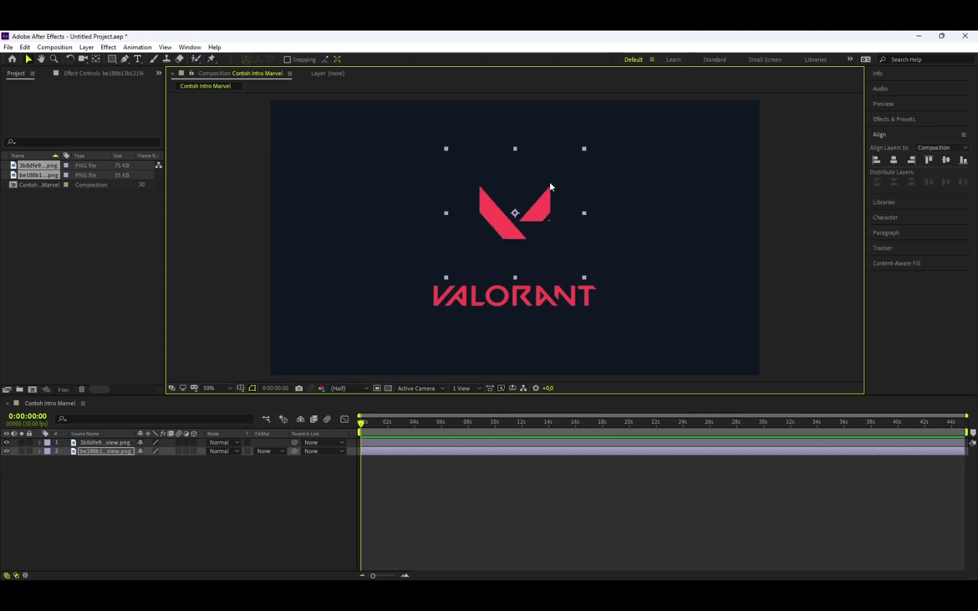
key("shift+Down")
key("shift+Down")
key("shift+Down")
key("shift+Down")
key("shift+Down")
key("shift+Down")
key("shift+Down")
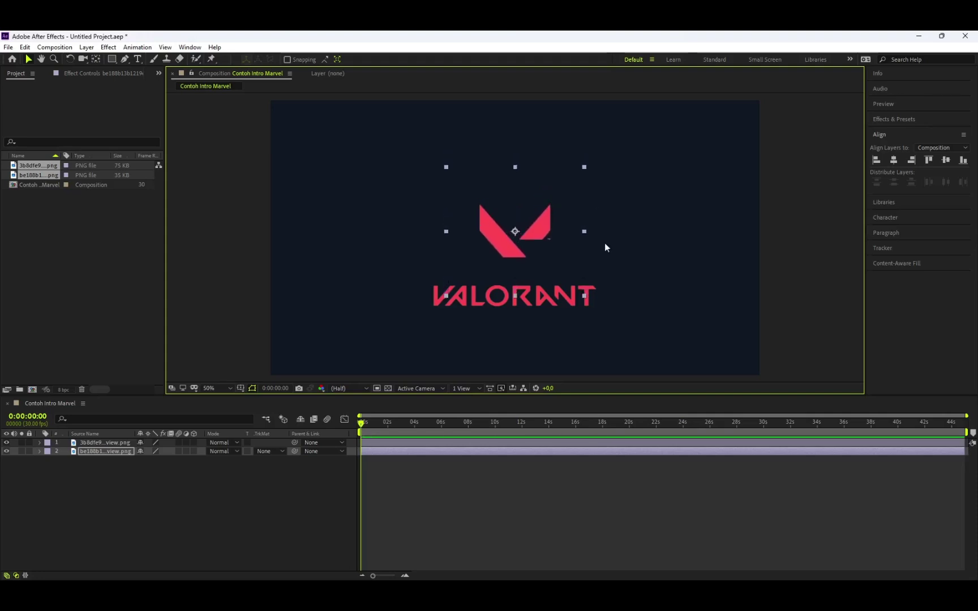
left_click(553, 500)
Nudge the VALORANT wordmark up so it sits closer beneath the V emblem
left_click(491, 304)
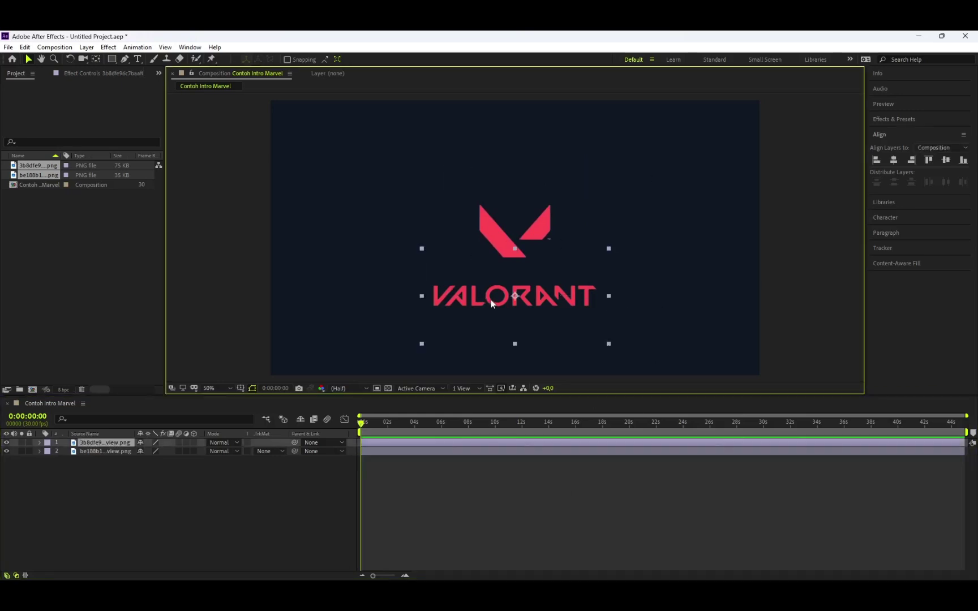
key("shift+Up")
key("shift+Up")
key("shift+Up")
key("shift+Up")
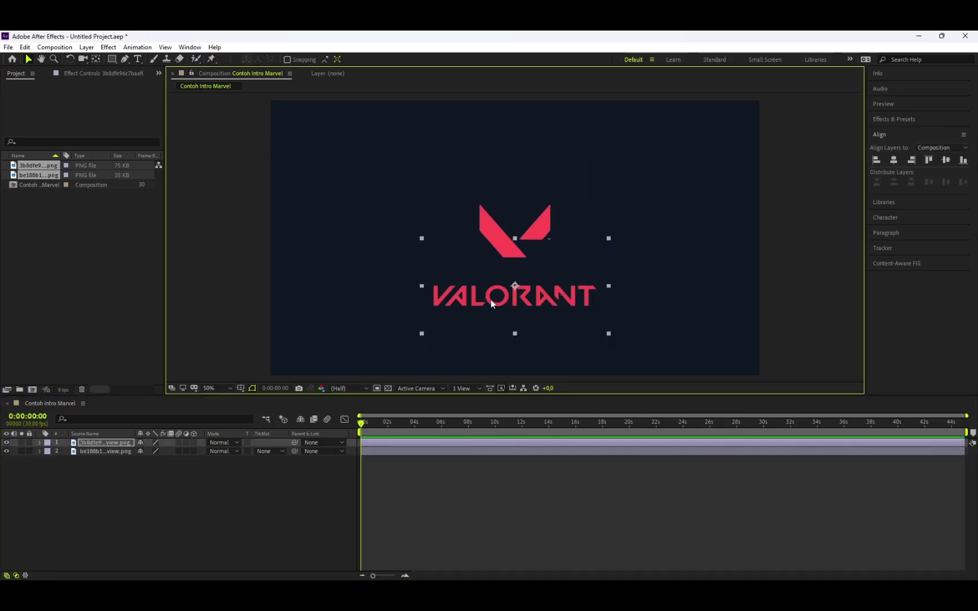
left_click(626, 472)
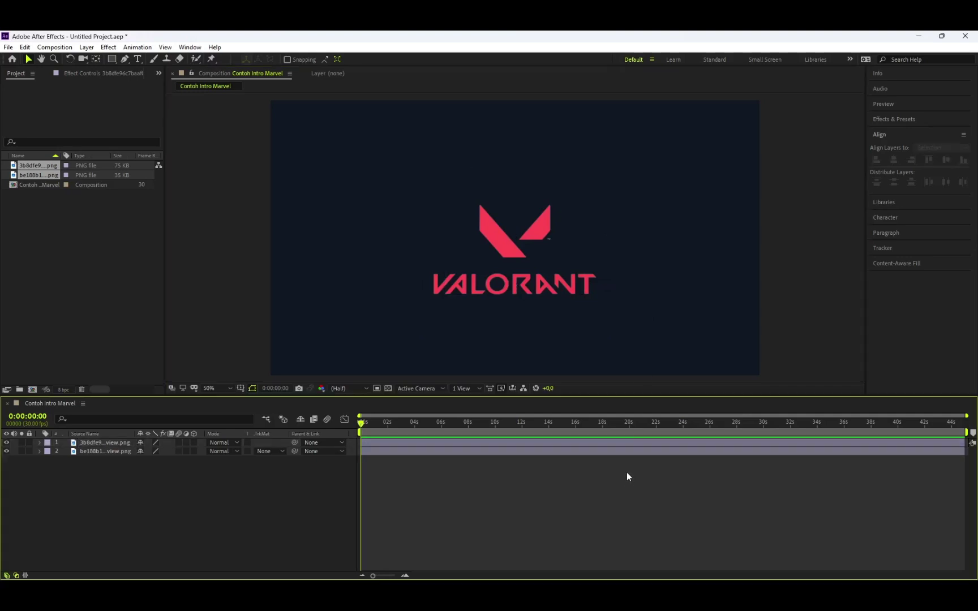
Select both logo layers and move them up together to roughly the middle of the frame
left_click(516, 232)
left_click(498, 247)
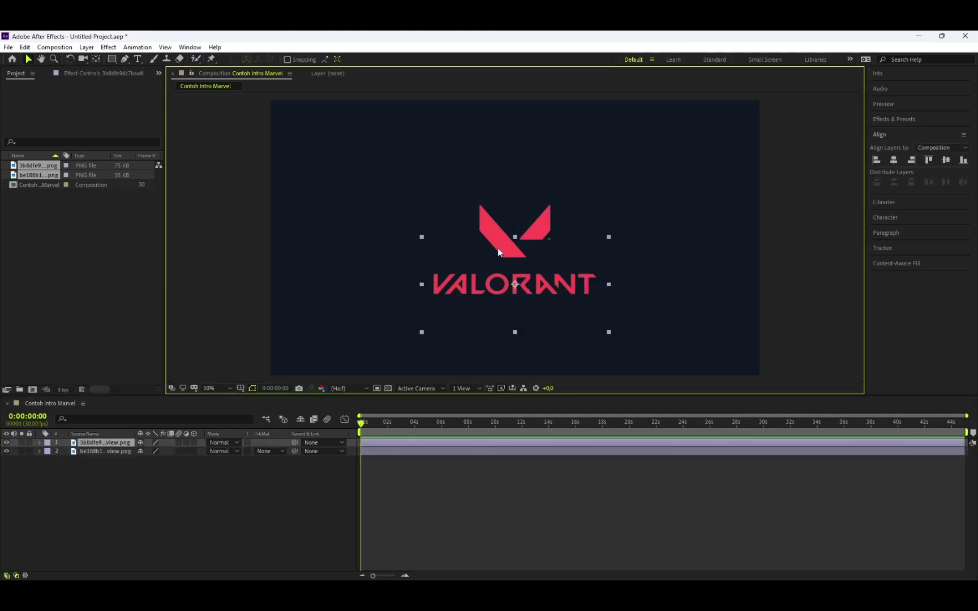
left_click(504, 221)
left_click(98, 453)
key("ctrl+a")
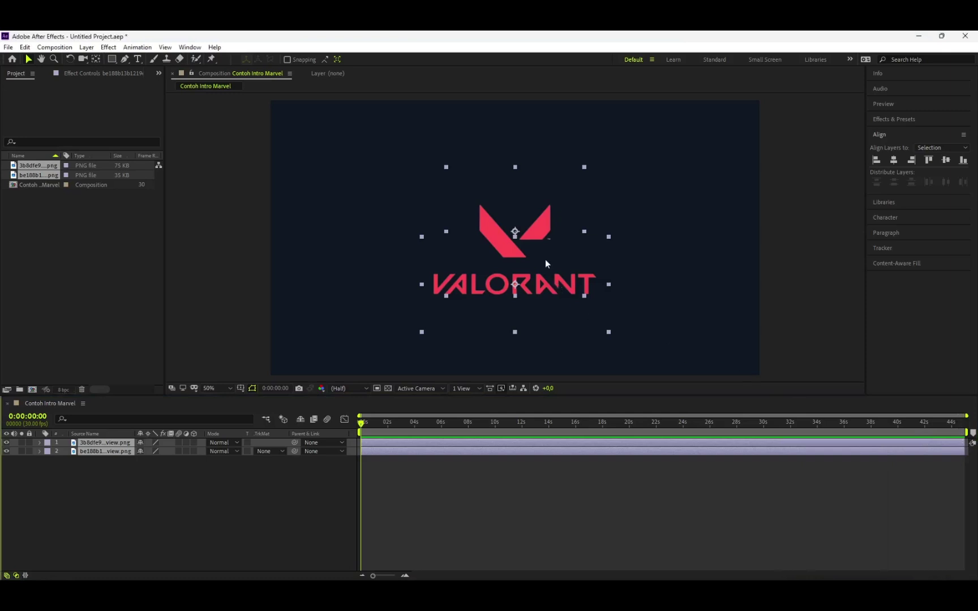
left_click_drag(540, 237, 540, 226)
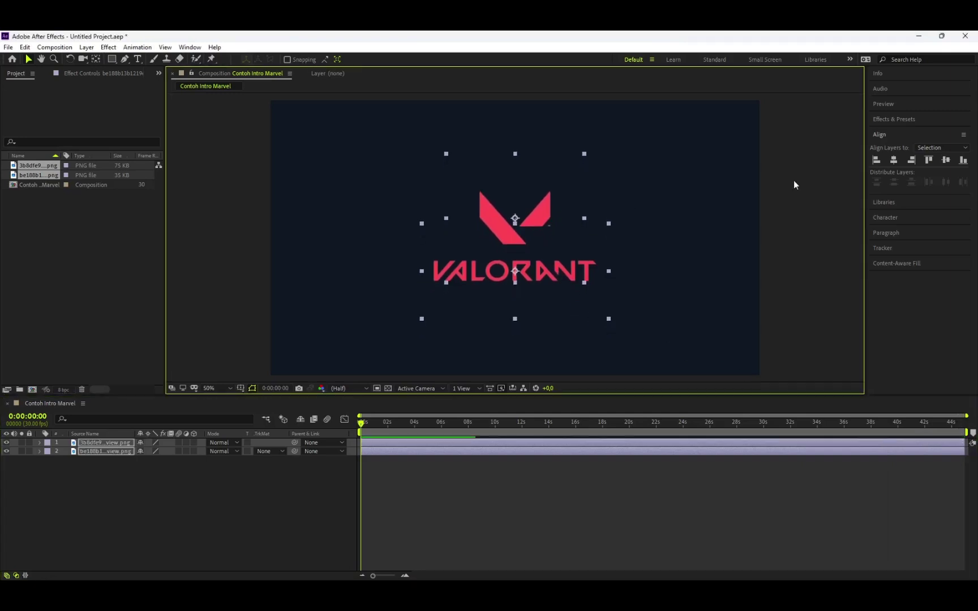
Try aligning both logo layers by their vertical centres within the selection, and undo that alignment
left_click(945, 160)
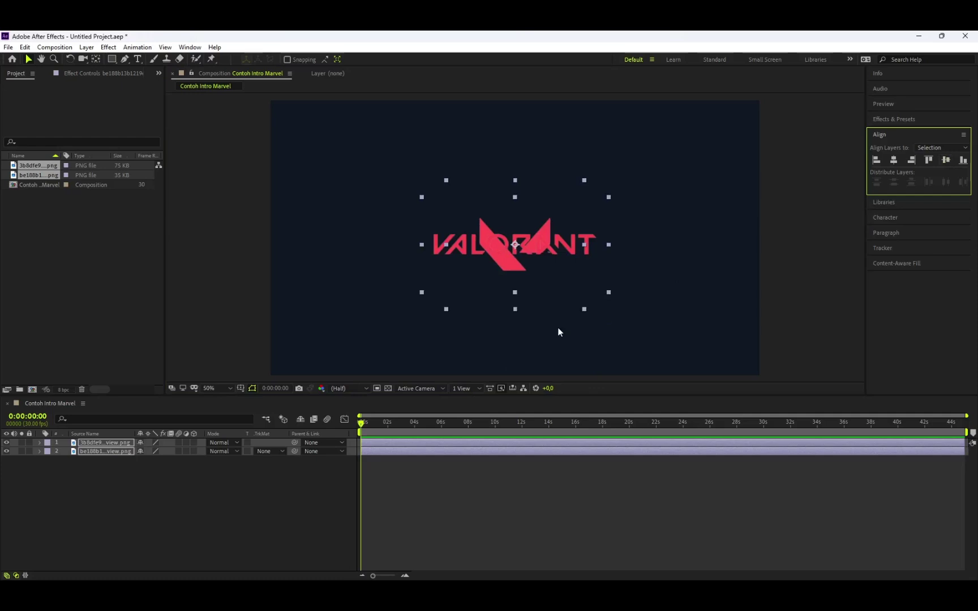
key("ctrl+z")
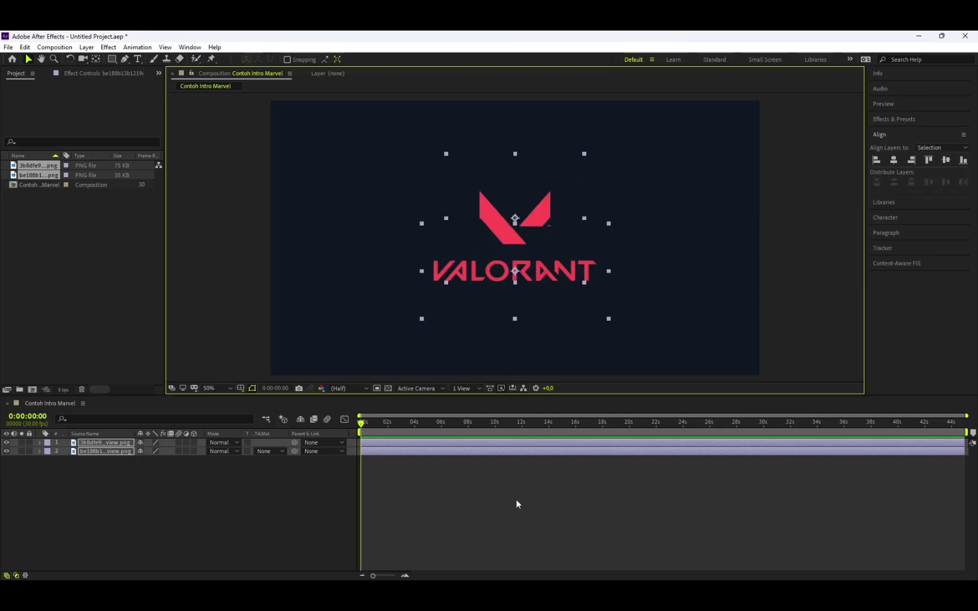
left_click(516, 501)
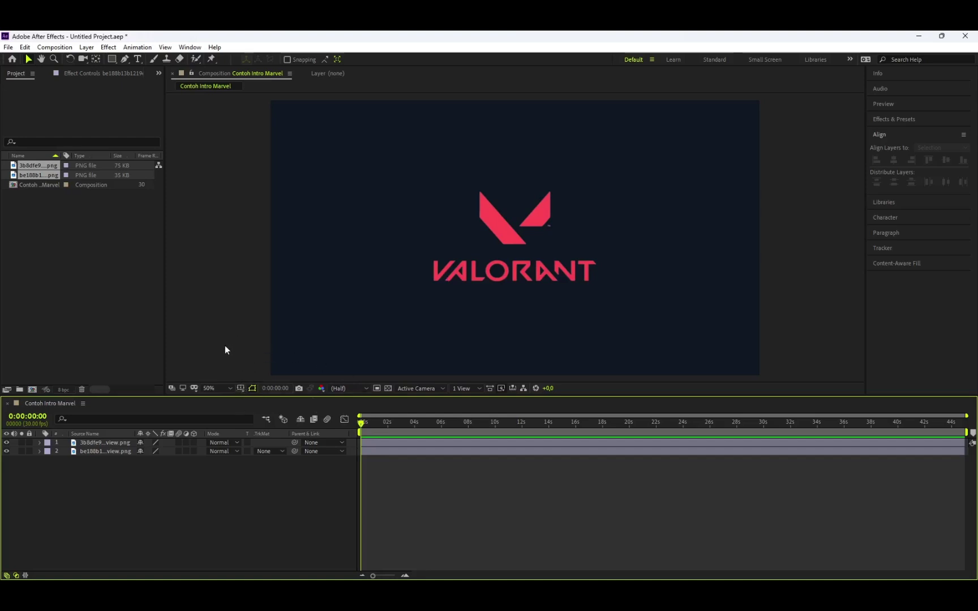
Show the Proportional Grid over the composition to check the placement of the logos
left_click(252, 387)
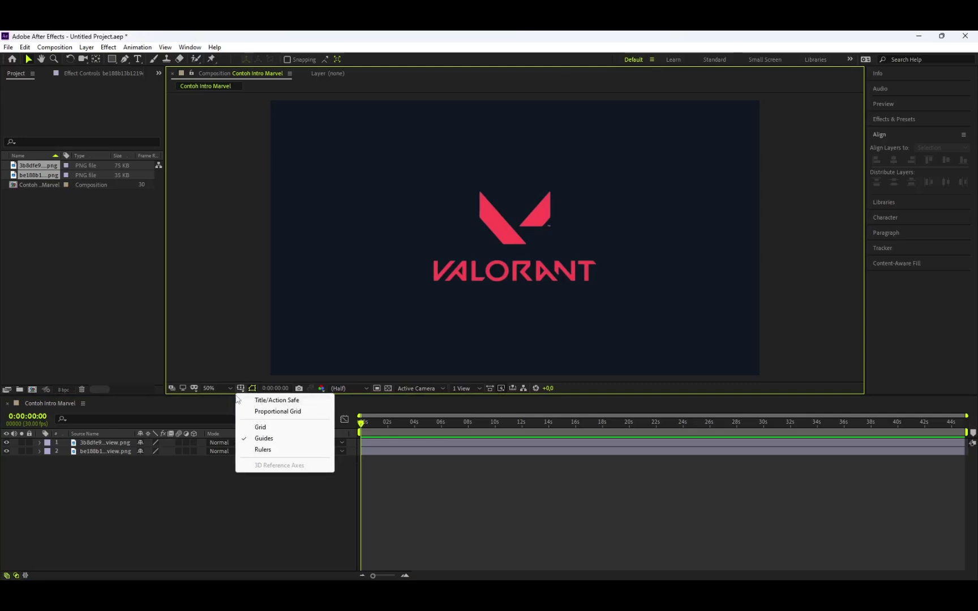
left_click(283, 412)
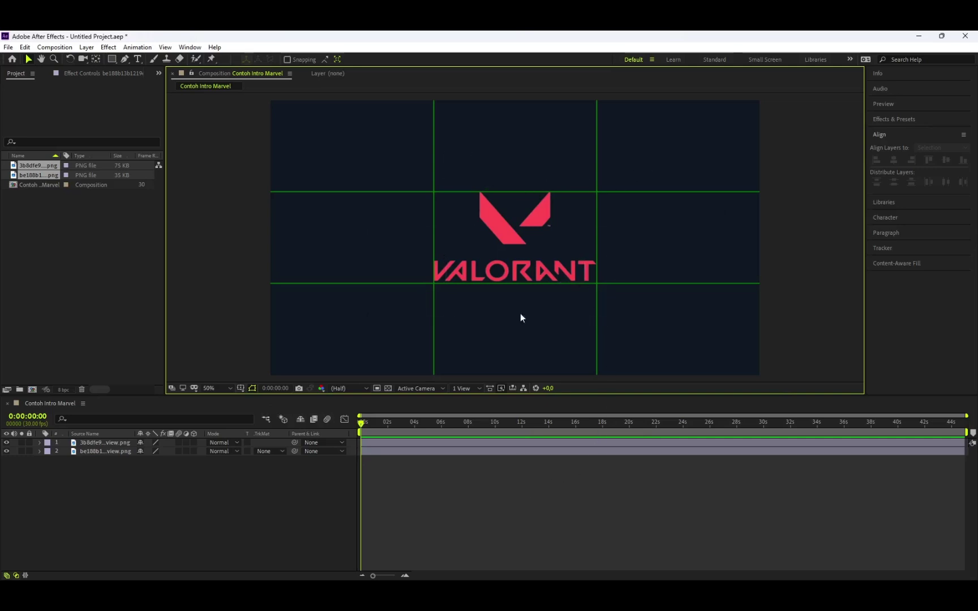
left_click(498, 221)
left_click(482, 306)
left_click(478, 472)
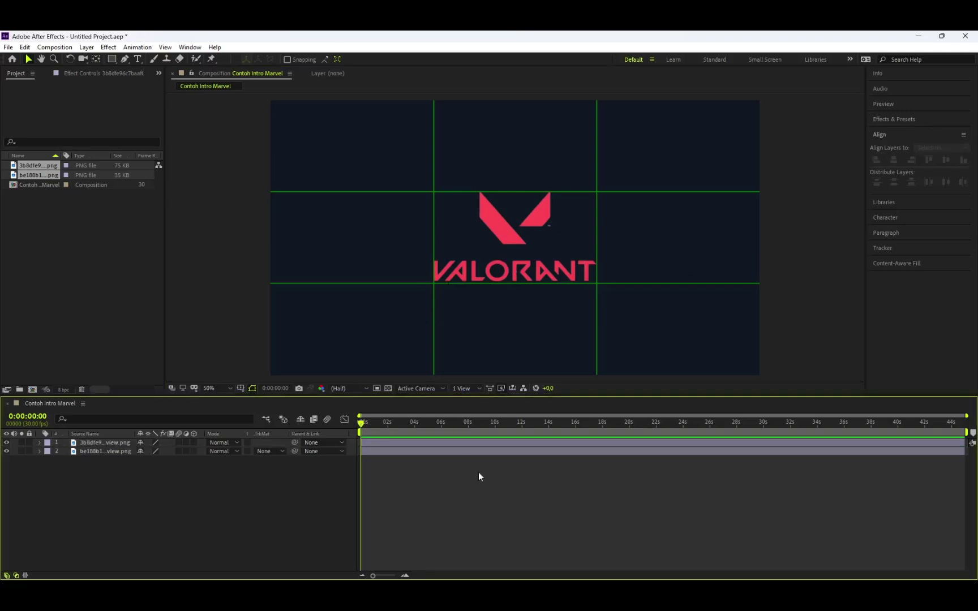
Scale both logo layers down slightly together so they fit inside the central grid cell
left_click(504, 222)
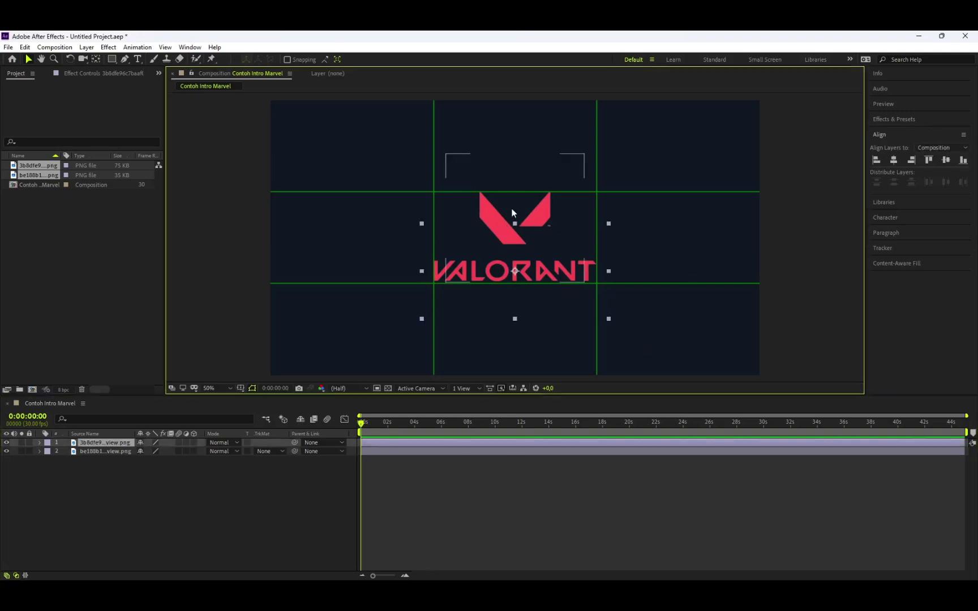
left_click(513, 209)
left_click(104, 443, "ctrl")
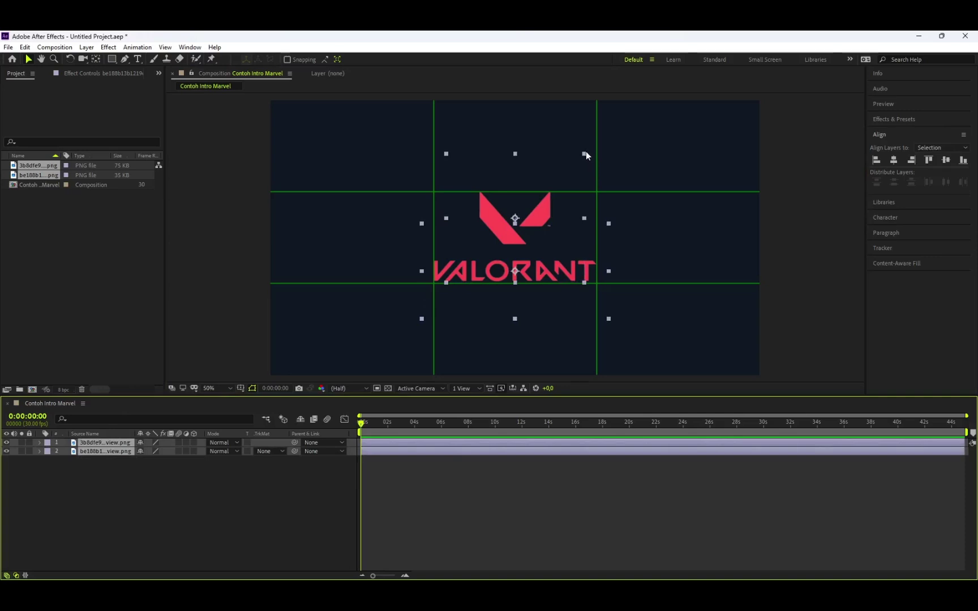
left_click_drag(584, 155, 579, 159)
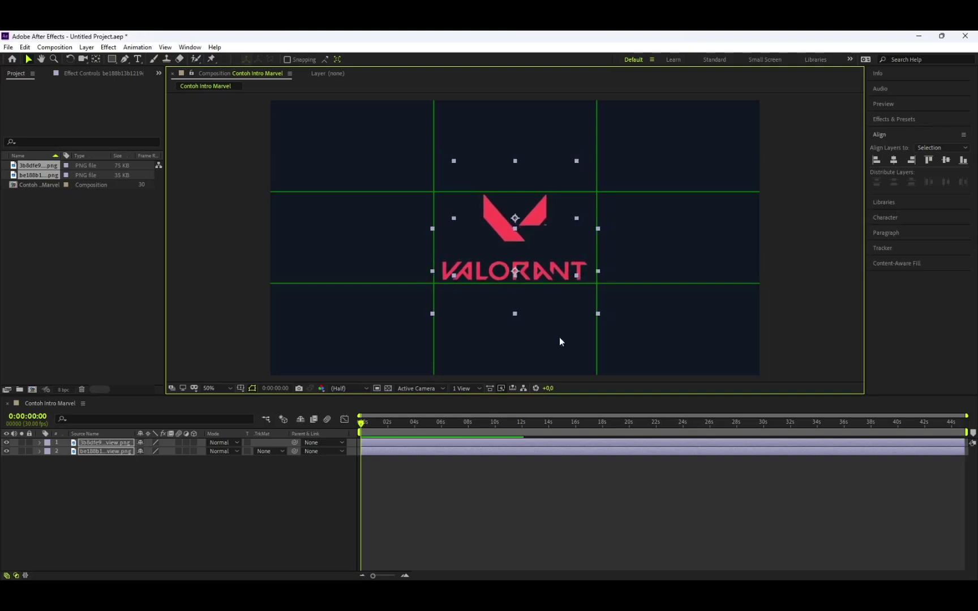
left_click(543, 468)
Move the V emblem down slightly to narrow the gap above the VALORANT wordmark
left_click_drag(507, 214, 512, 220)
key("shift+Down")
key("shift+Down")
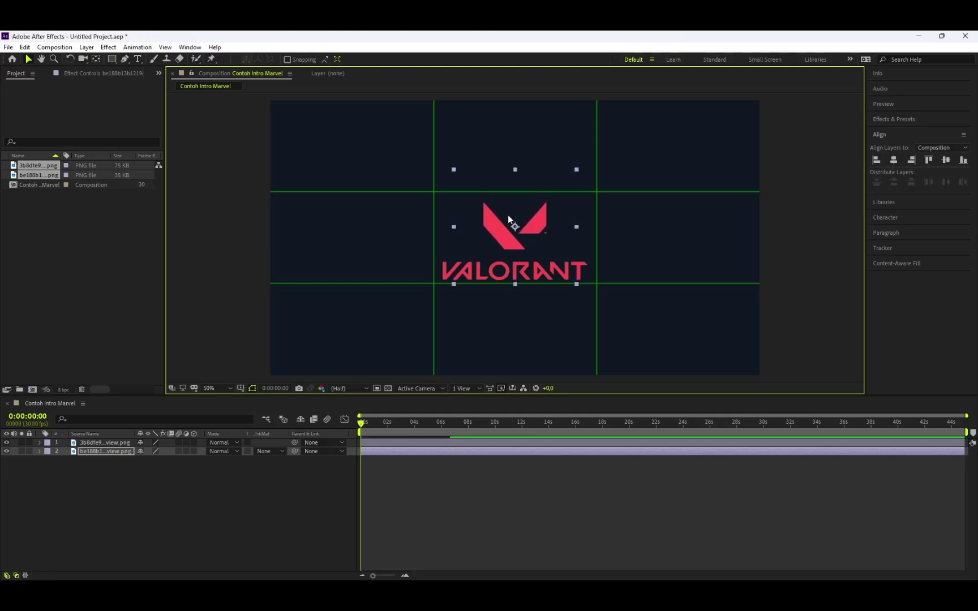
left_click(512, 463)
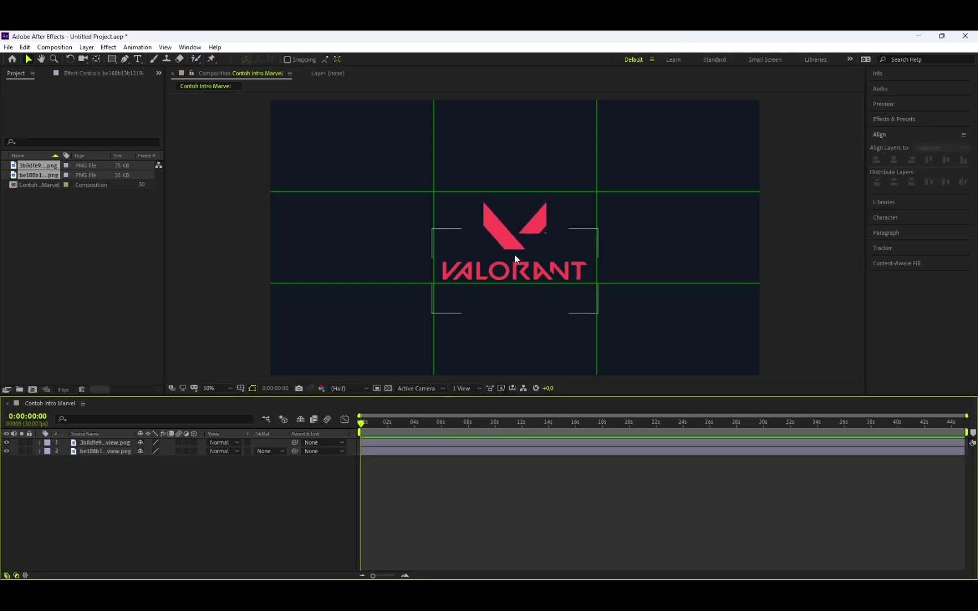
Move both logo layers up slightly to the middle of the central grid cell and align their horizontal centres
left_click(515, 236)
left_click(104, 453, "shift")
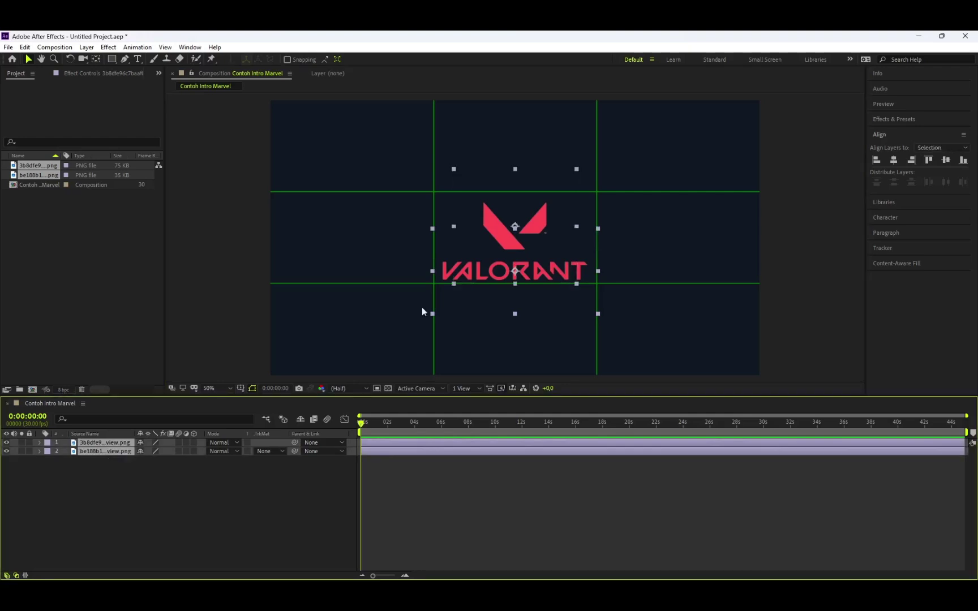
left_click_drag(532, 236, 534, 235)
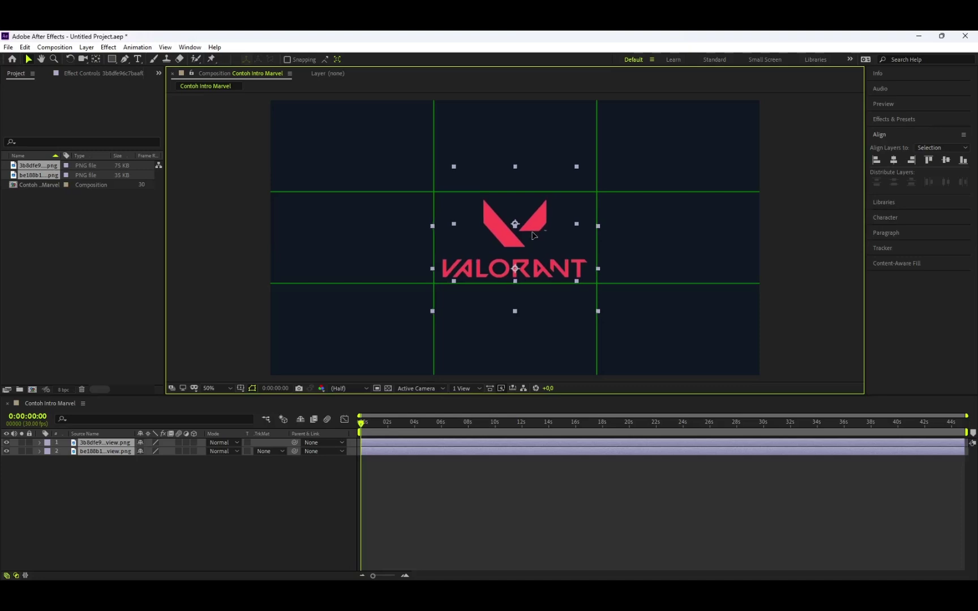
left_click(895, 164)
left_click(642, 504)
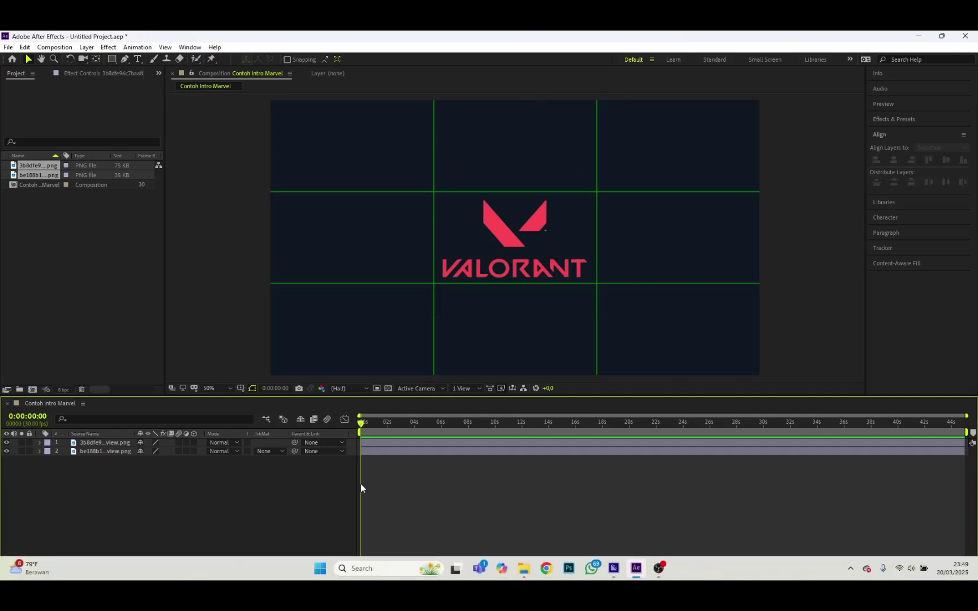
Review the Proportional Grid settings in the Grids & Guides preferences and hide the grid over the composition
left_click(241, 388)
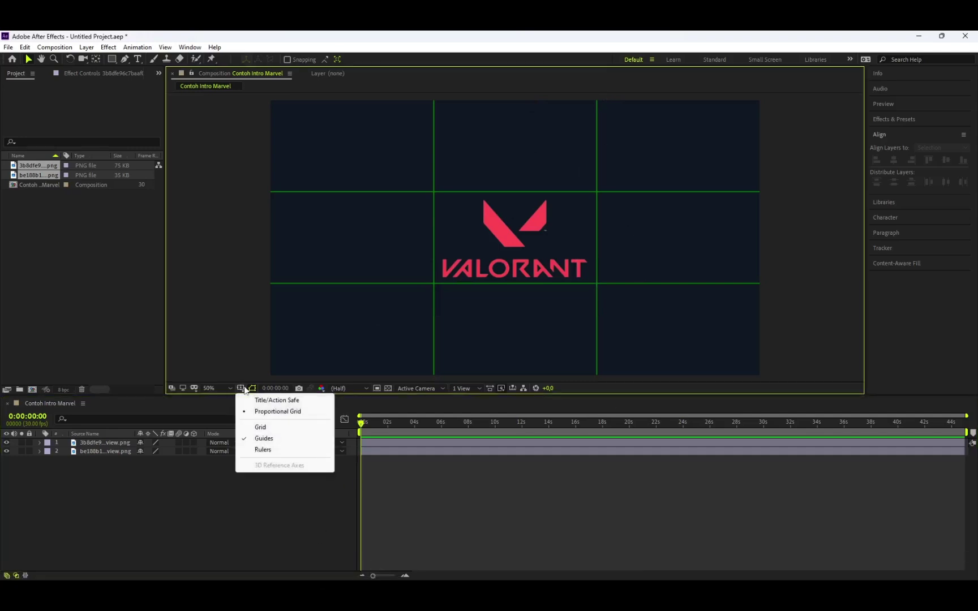
left_click(244, 389)
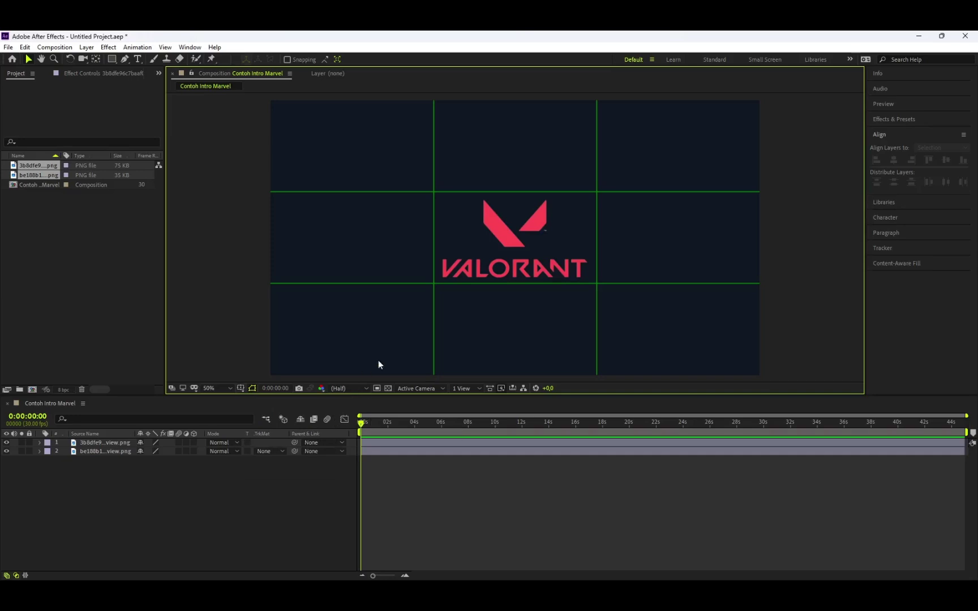
left_click(240, 389)
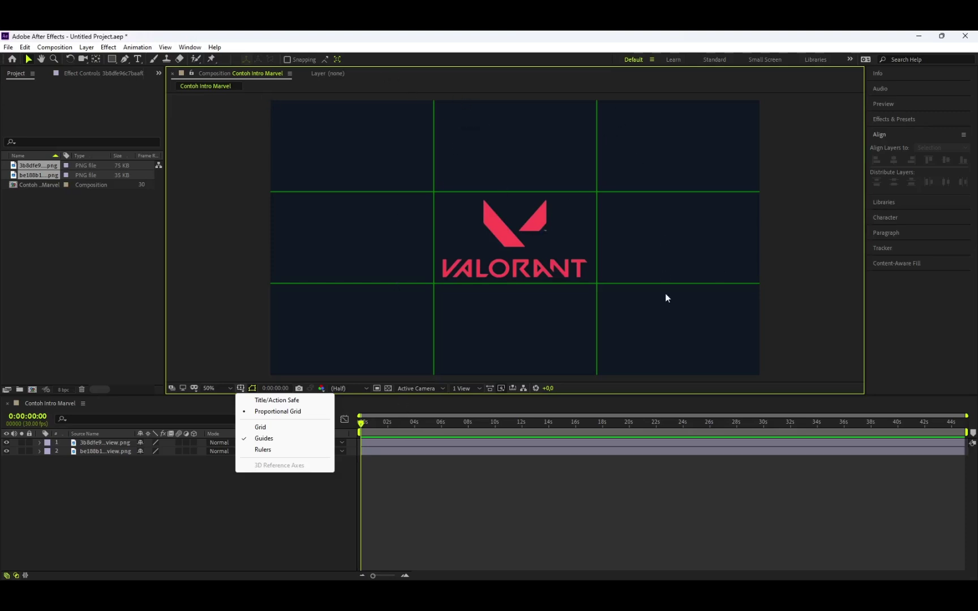
left_click(579, 497)
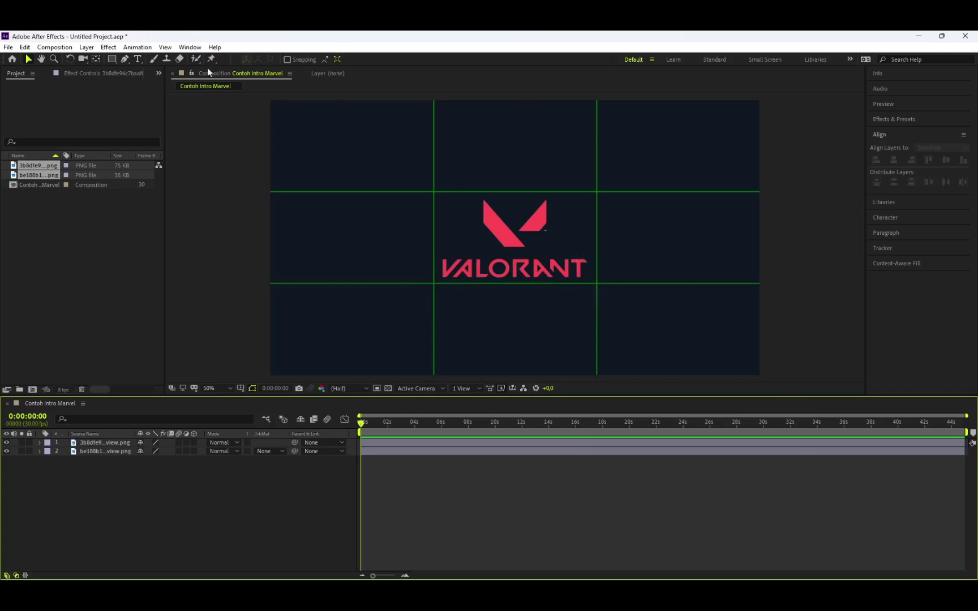
left_click(27, 48)
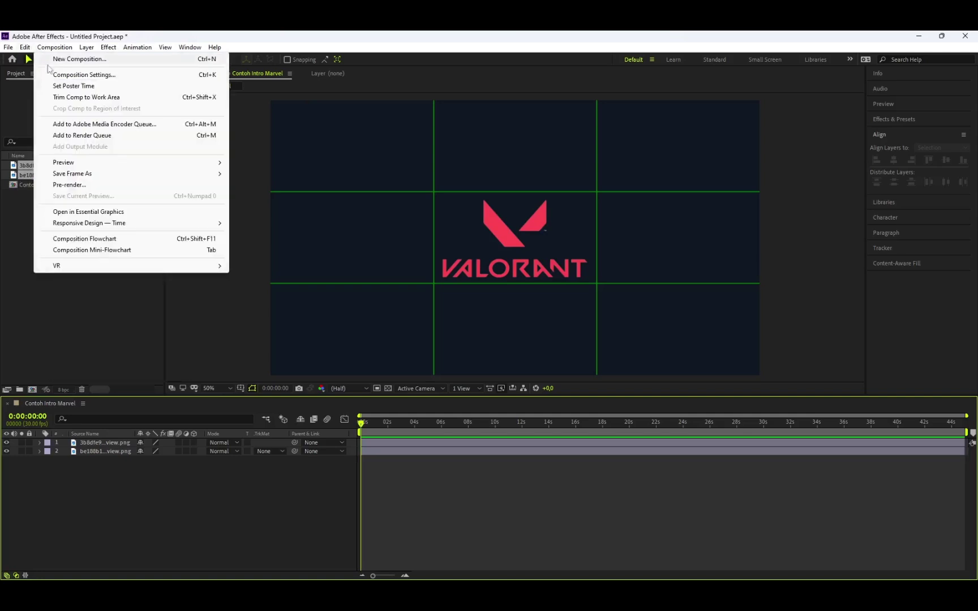
mouse_move(38, 340)
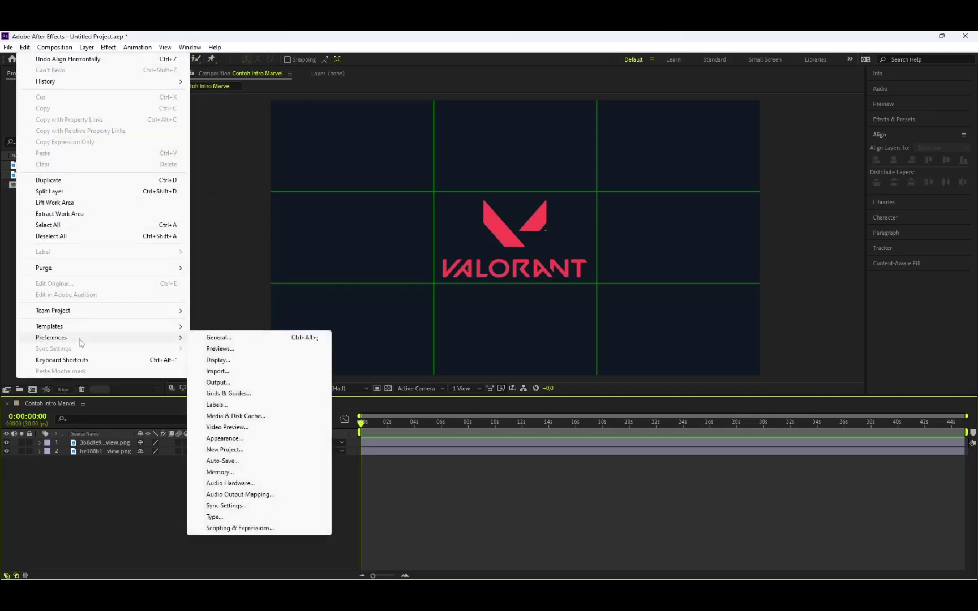
left_click(243, 394)
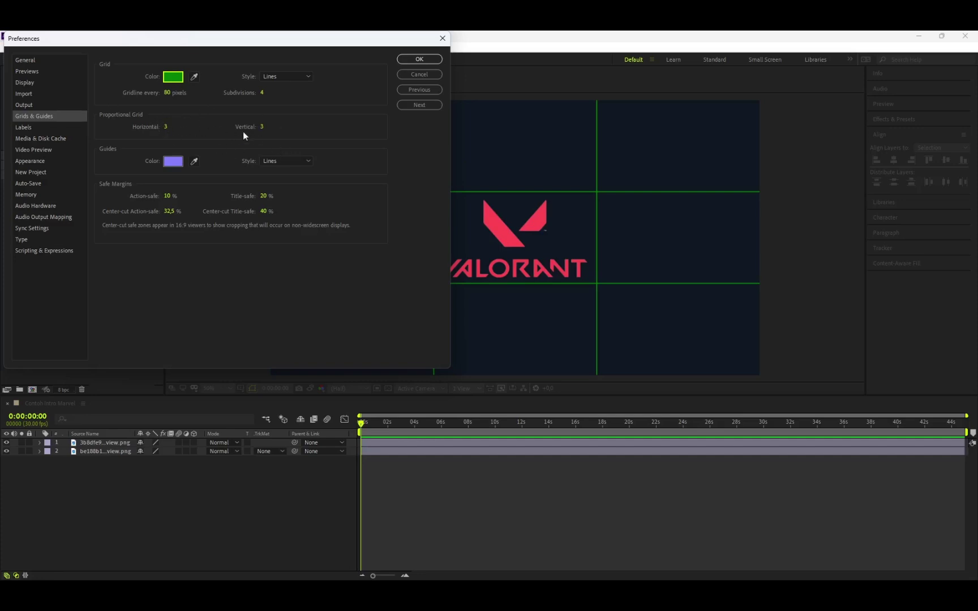
left_click(410, 63)
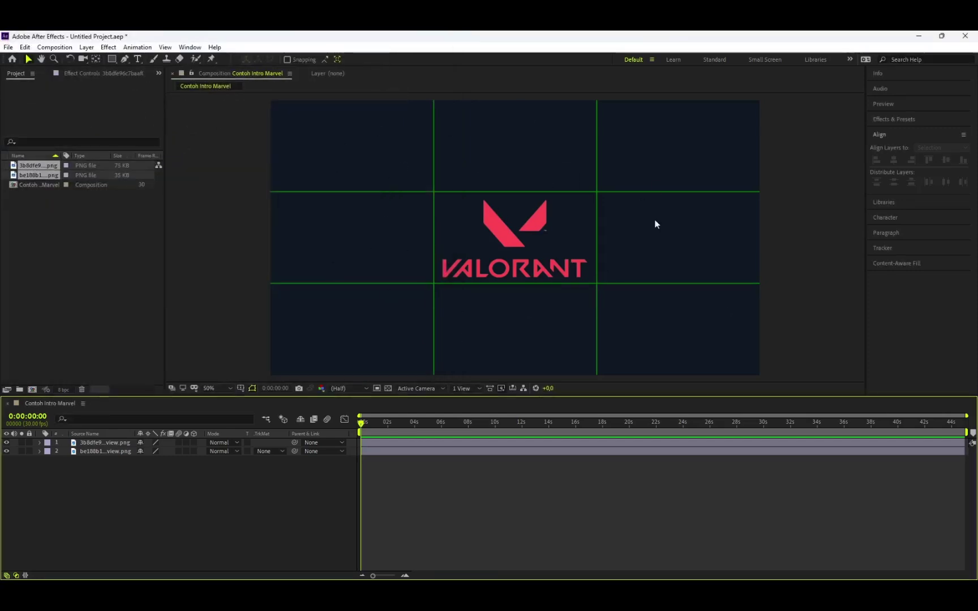
left_click(241, 389)
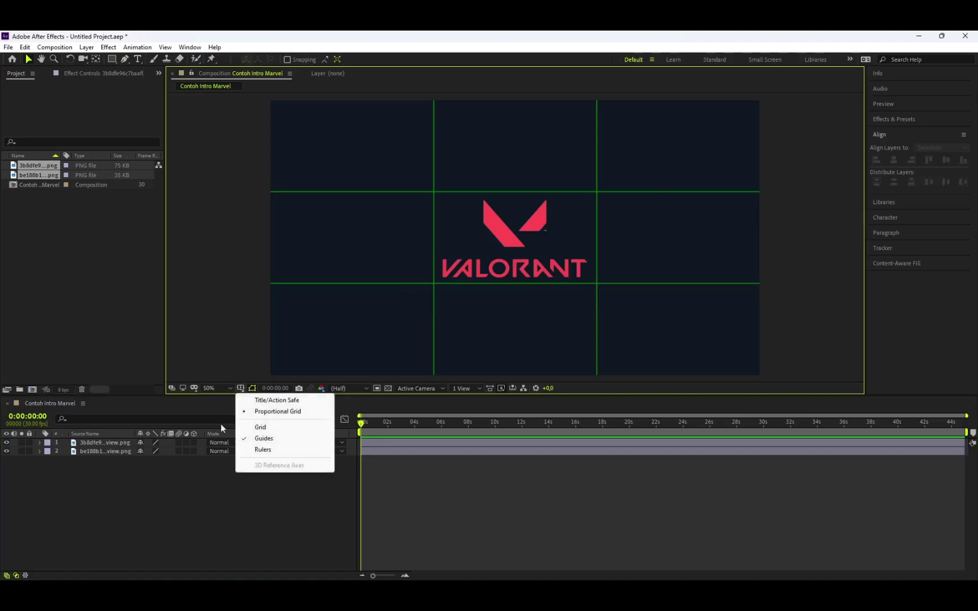
left_click(294, 412)
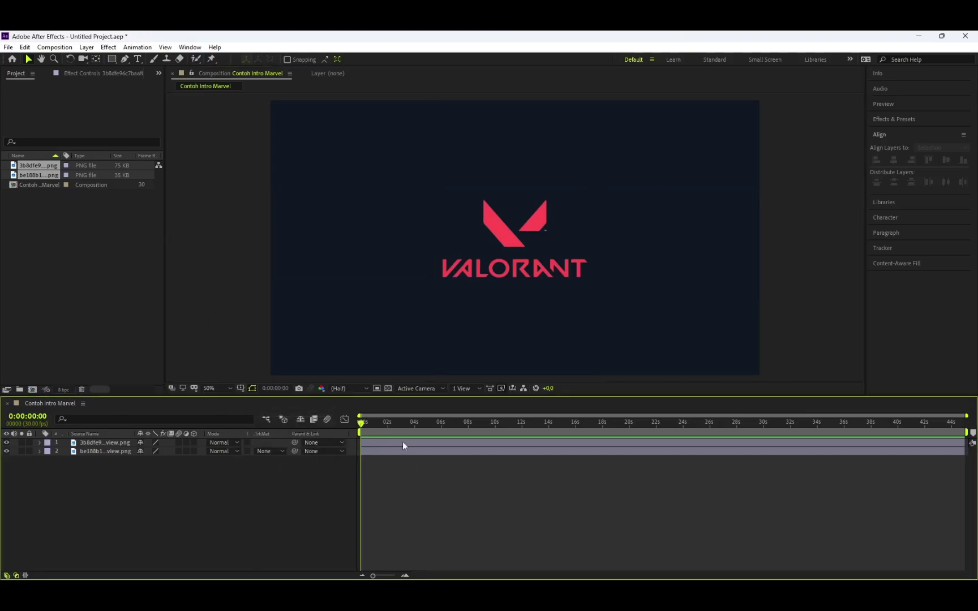
Pre-compose the two logo layers together, moving all attributes into the new composition, and return to the Contoh Intro Marvel composition
left_click(105, 443)
left_click(100, 451, "shift")
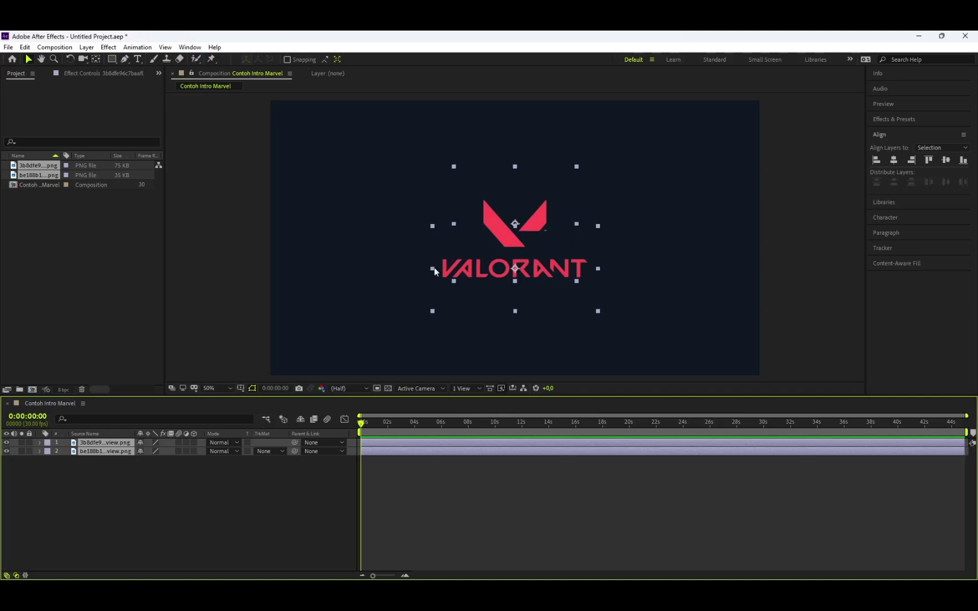
right_click(384, 439)
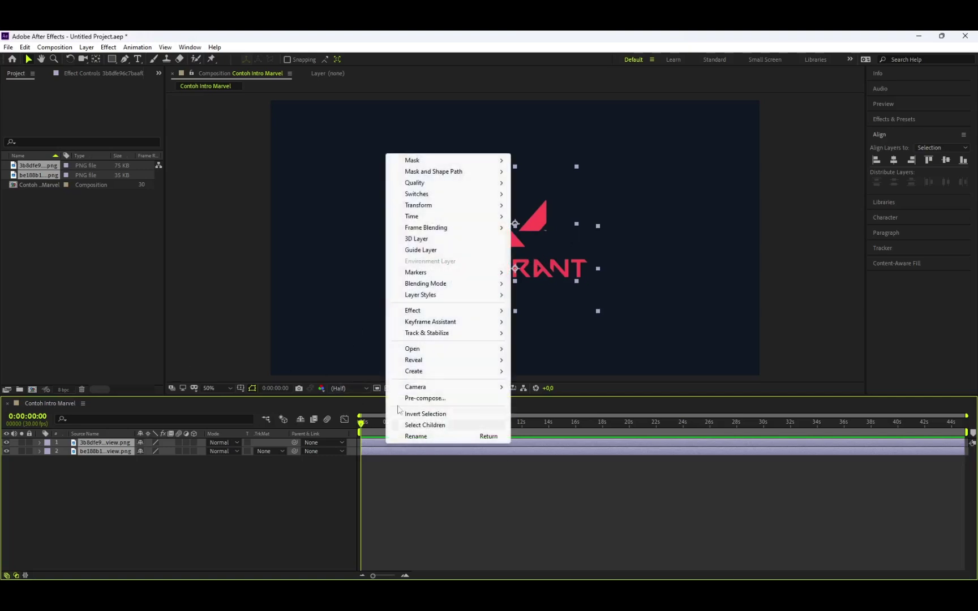
left_click(430, 398)
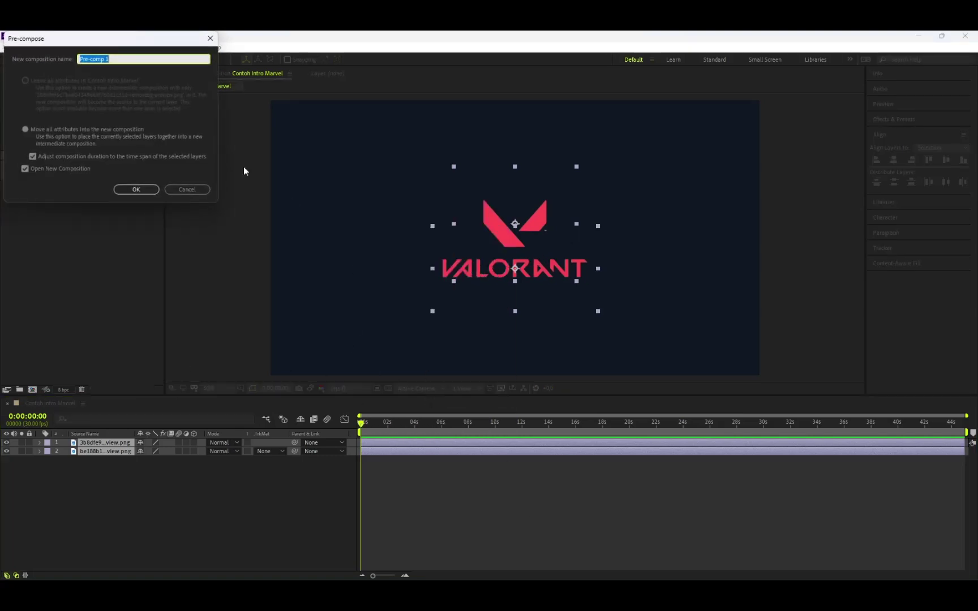
left_click(135, 189)
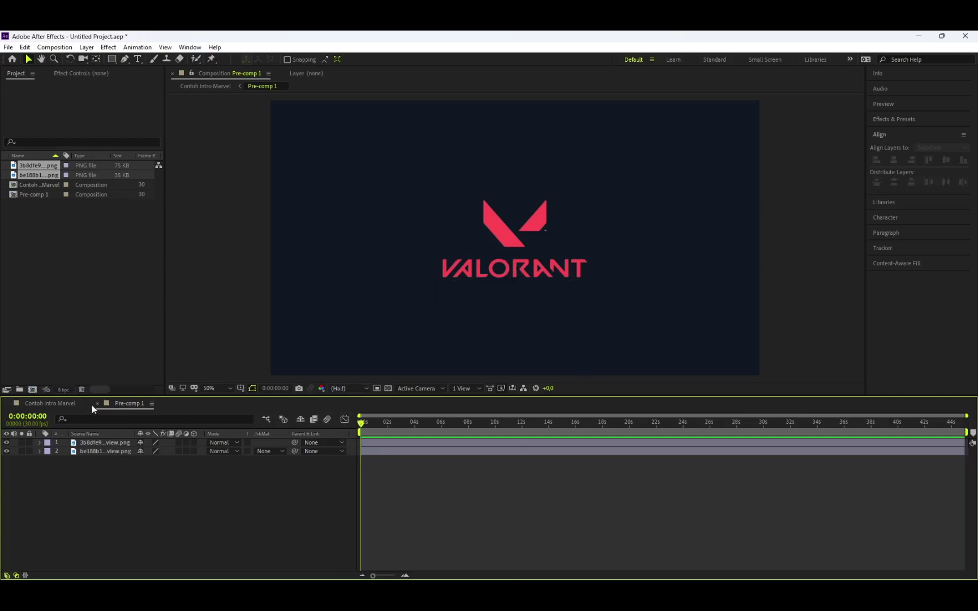
left_click(56, 402)
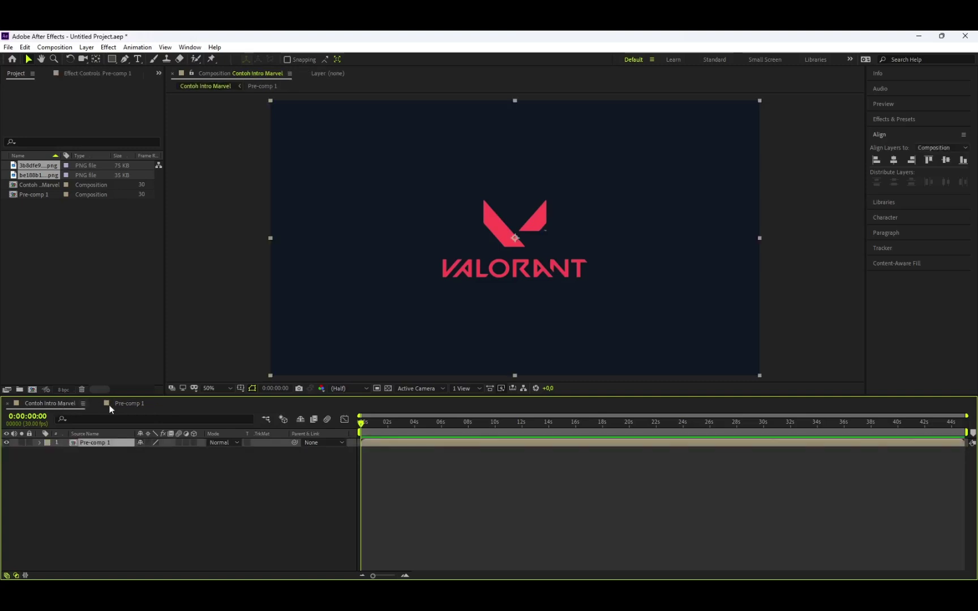
Compare the contents of the logo pre-composition with the Contoh Intro Marvel composition
left_click(123, 404)
left_click(50, 403)
left_click(119, 403)
left_click(62, 403)
Try shifting the pre-composed logo layer in time and around the frame as one object, and restore its original placement
mouse_move(377, 446)
left_mouse_down()
mouse_move(493, 454)
mouse_move(435, 468)
mouse_move(391, 450)
left_mouse_up()
left_click(369, 423)
left_click(397, 429)
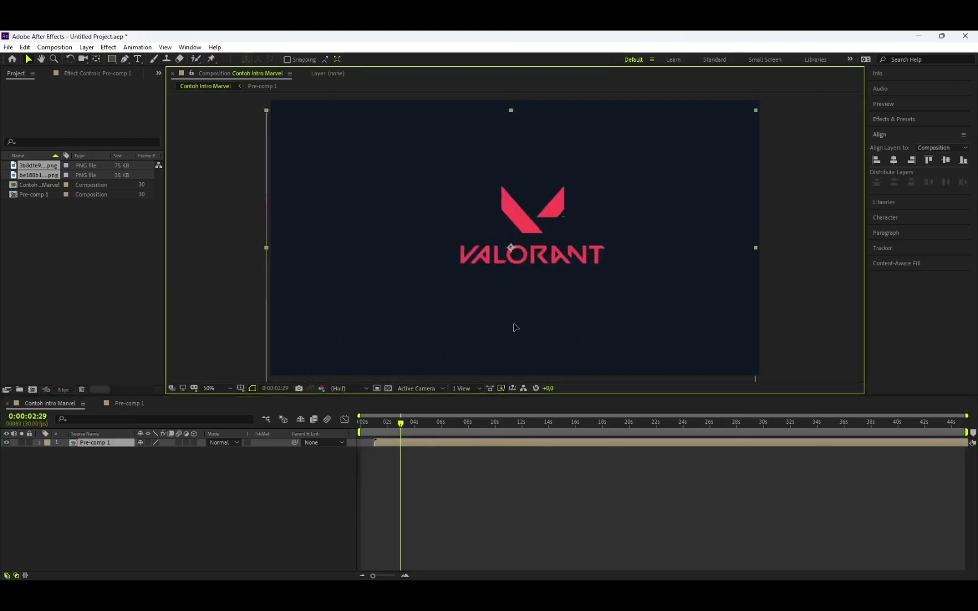
left_click_drag(512, 327, 563, 237)
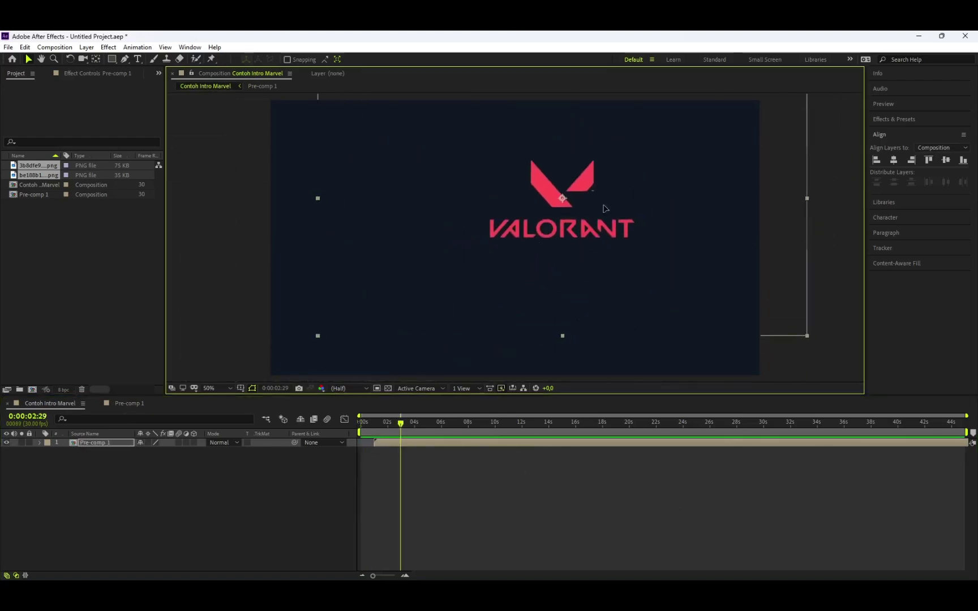
left_click_drag(605, 207, 561, 261)
key("ctrl+z")
key("ctrl+z")
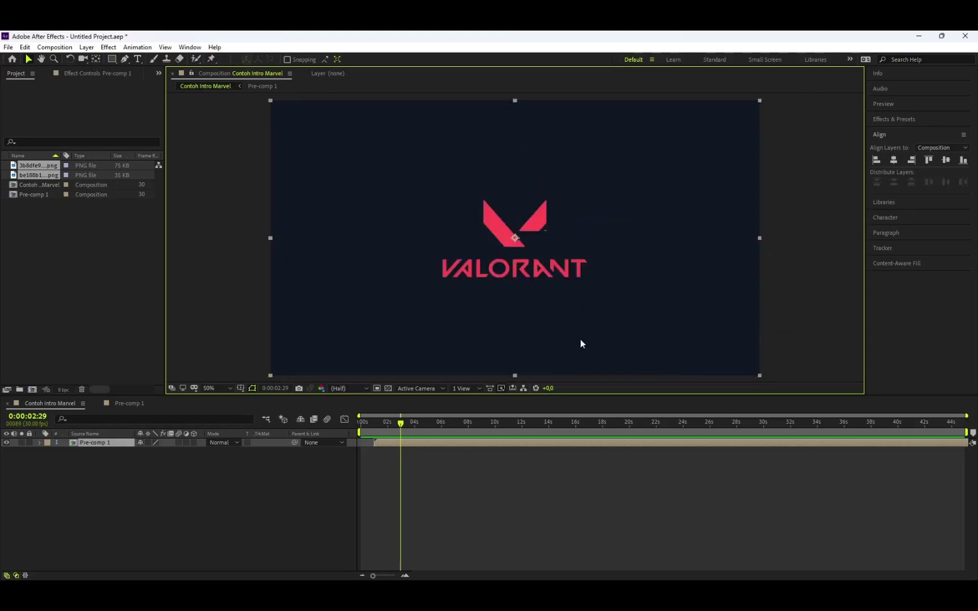
left_click(398, 472)
left_click(391, 442)
left_click(361, 424)
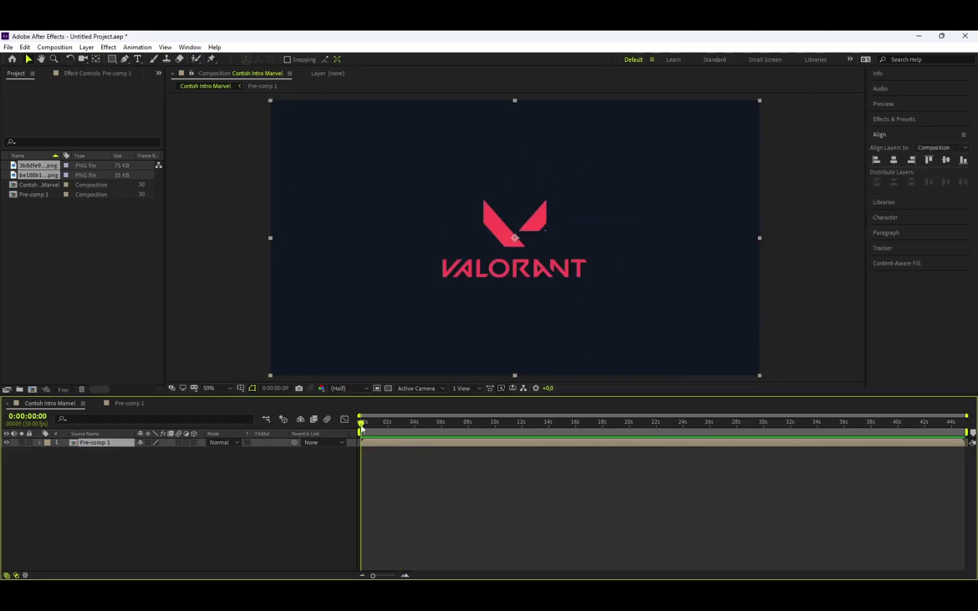
key("space")
key("space")
Import the video file 0320 (1) into the project as footage
right_click(118, 268)
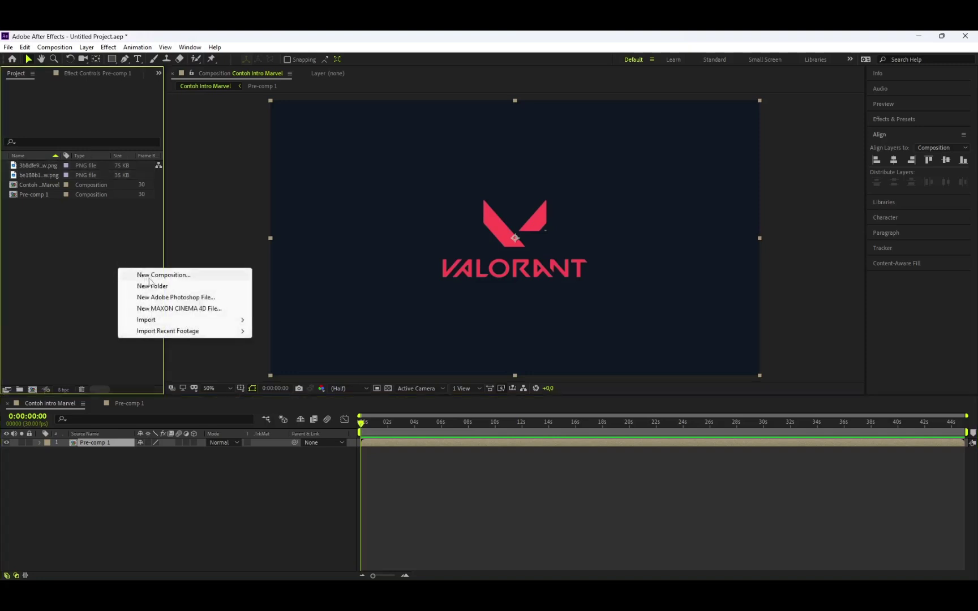
mouse_move(229, 320)
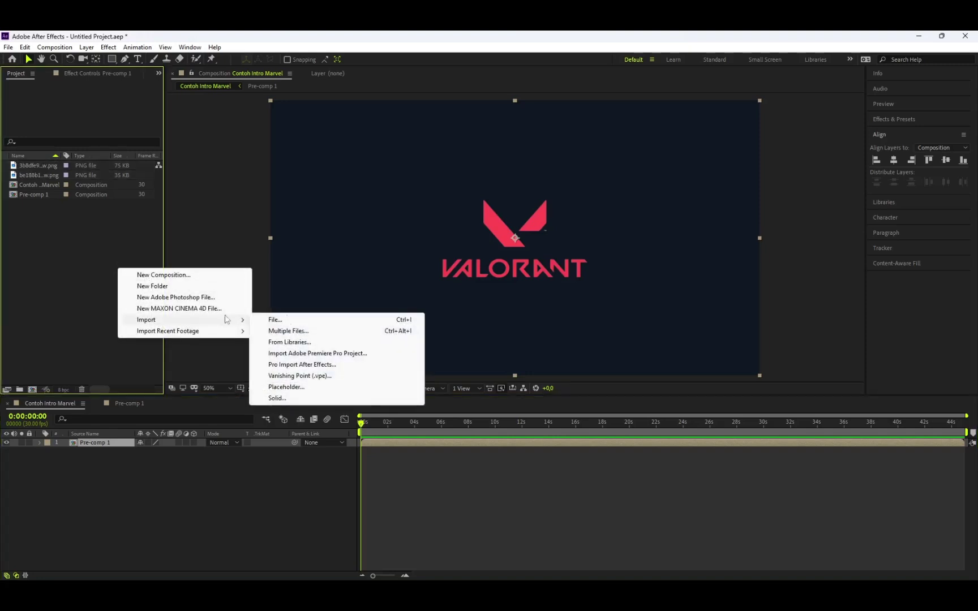
left_click(388, 322)
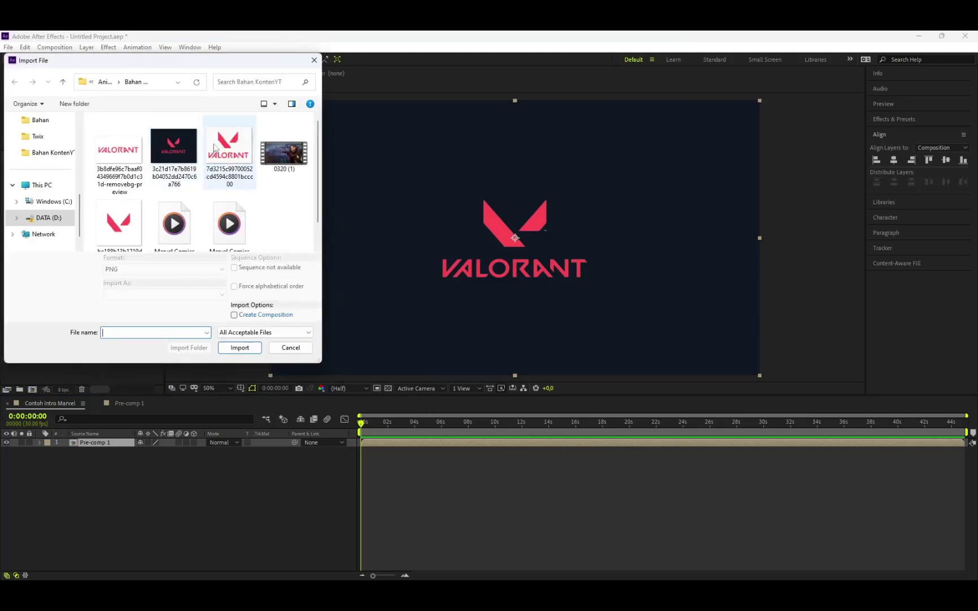
scroll(249, 164, "down", 1)
scroll(266, 167, "up", 1)
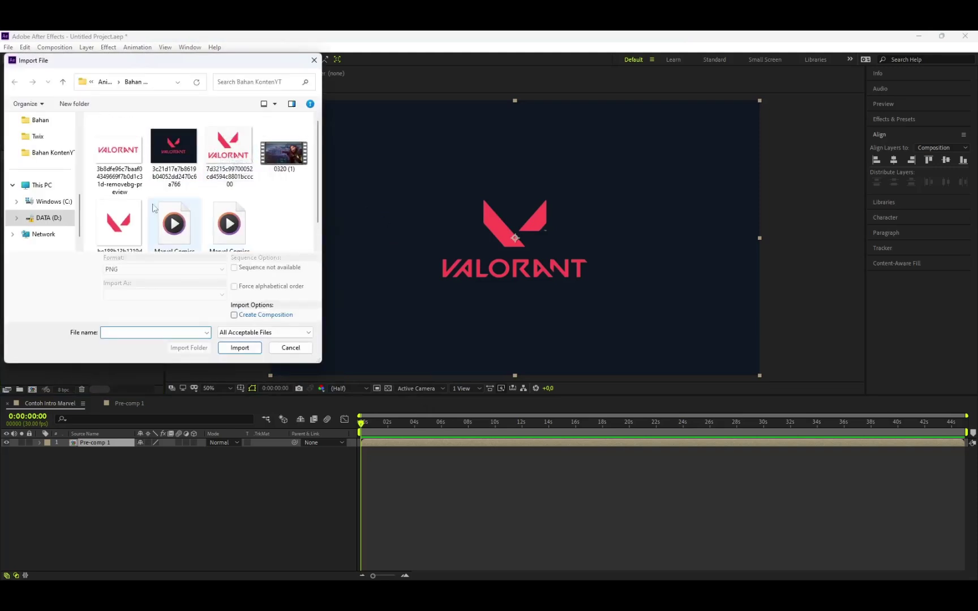
left_click(292, 170)
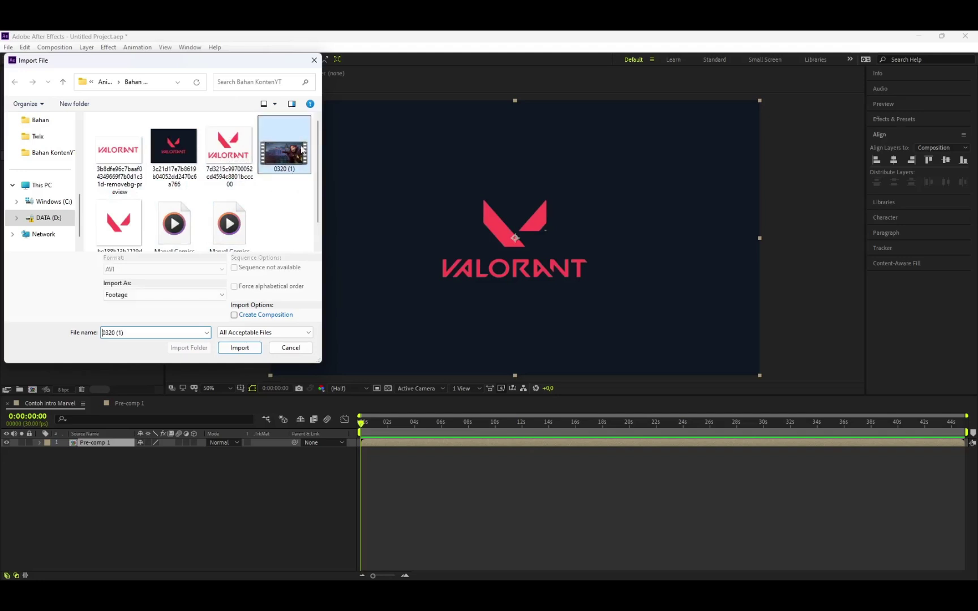
left_click(239, 348)
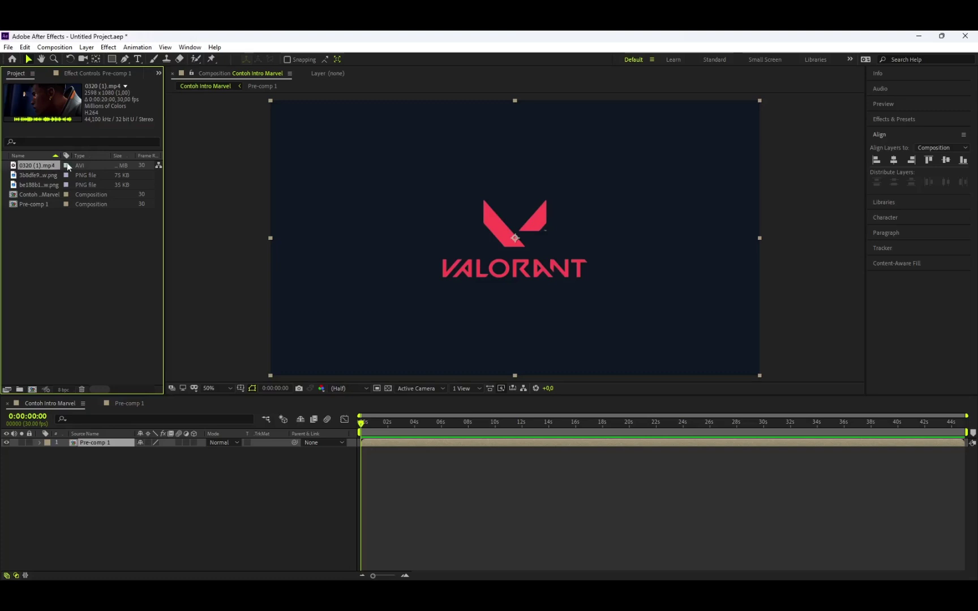
Place 0320 (1).mp4 above the pre-composed logo layer and shift the logo layer to start at about 18 seconds
left_click(55, 241)
left_click_drag(38, 168, 72, 445)
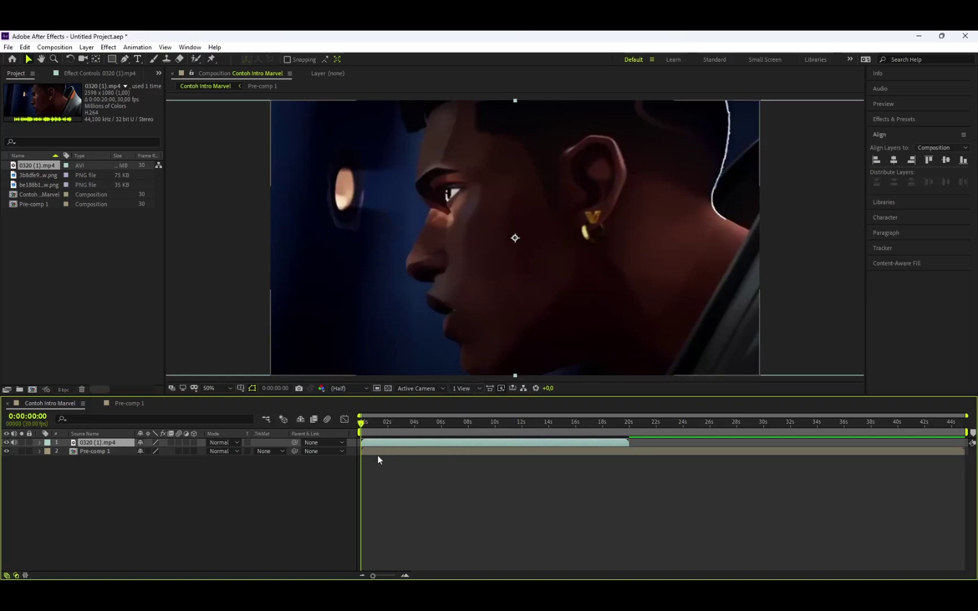
left_click_drag(373, 453, 613, 450)
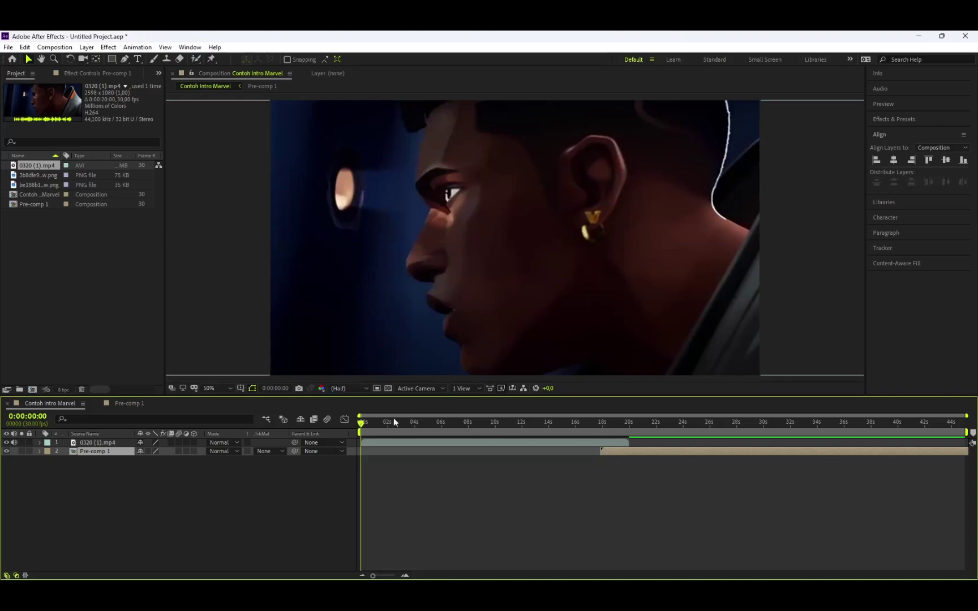
Scrub to the shot of the character raising the gun and shift the pre-composed logo layer to start there, at about 0:00:12:20
left_click_drag(363, 423, 277, 463)
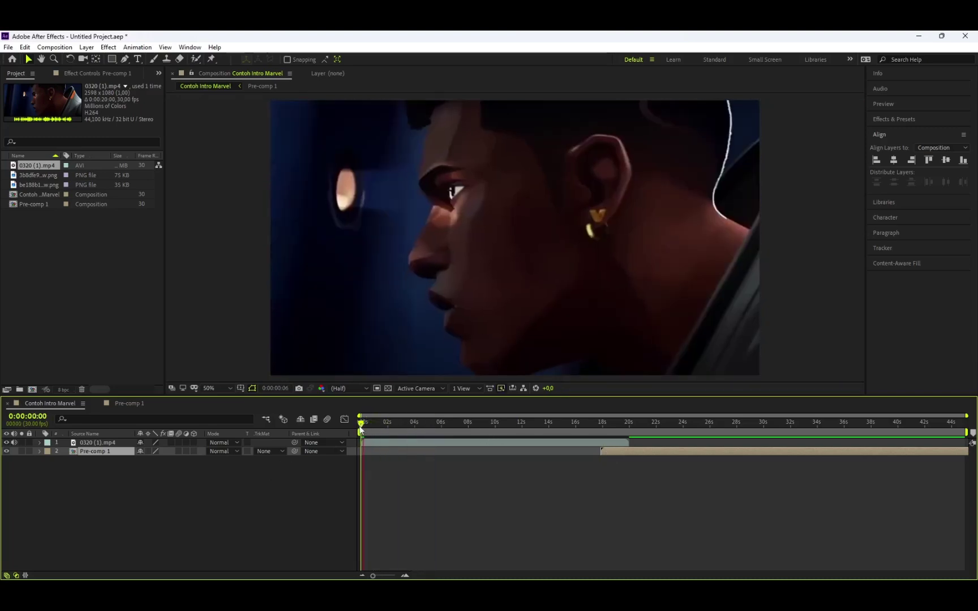
left_click_drag(363, 433, 569, 483)
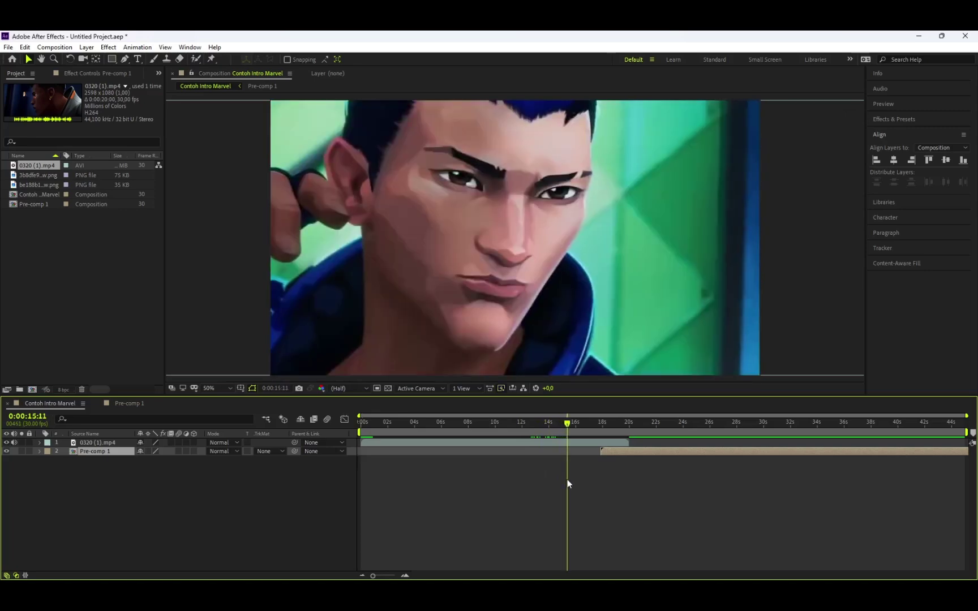
left_click_drag(571, 423, 532, 444)
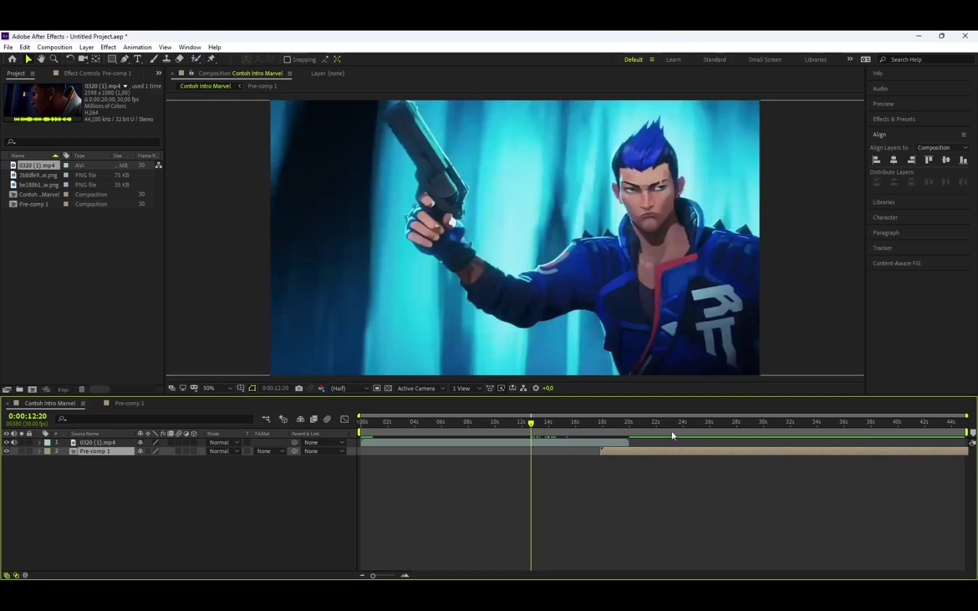
left_click_drag(673, 454, 604, 450)
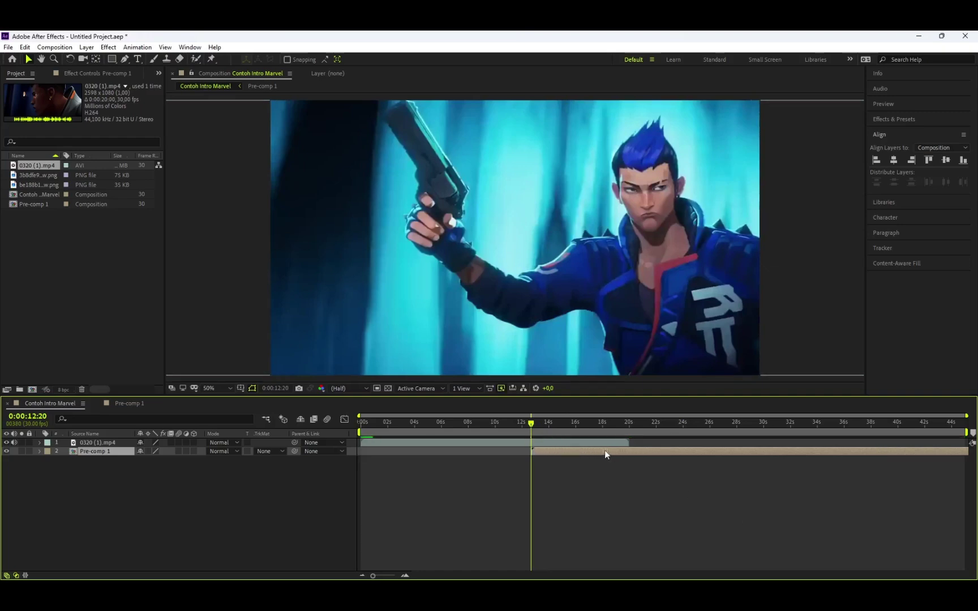
Split the 0320 (1).mp4 layer at 0:00:12:21, where the pre-composed logo layer starts
left_click_drag(965, 416, 525, 429)
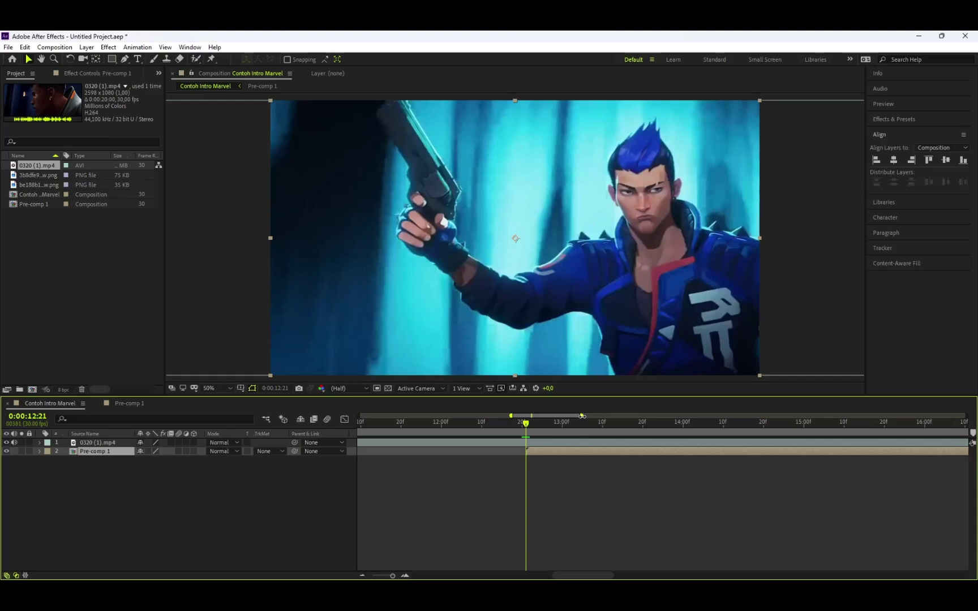
left_click_drag(583, 416, 650, 420)
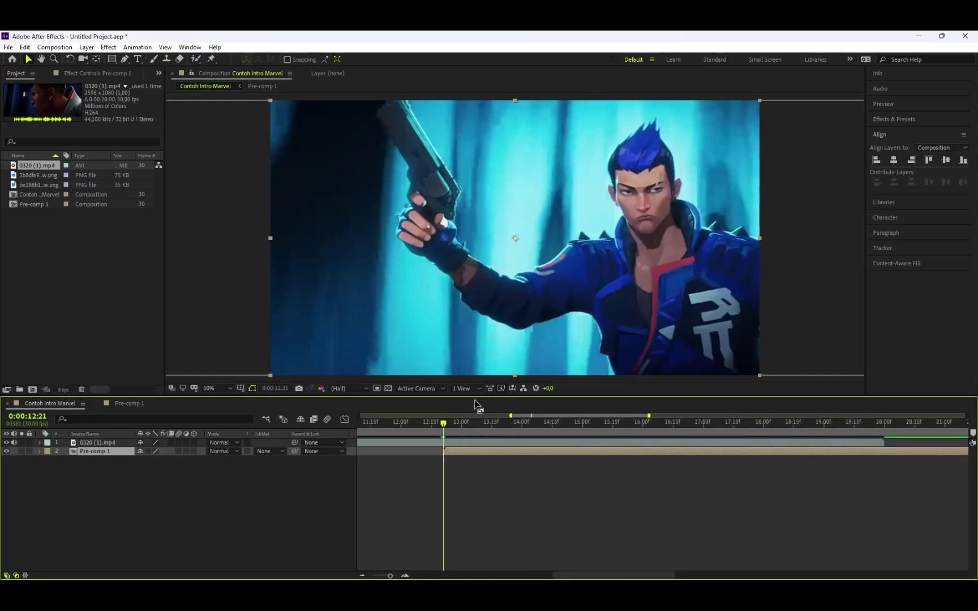
left_click(475, 441)
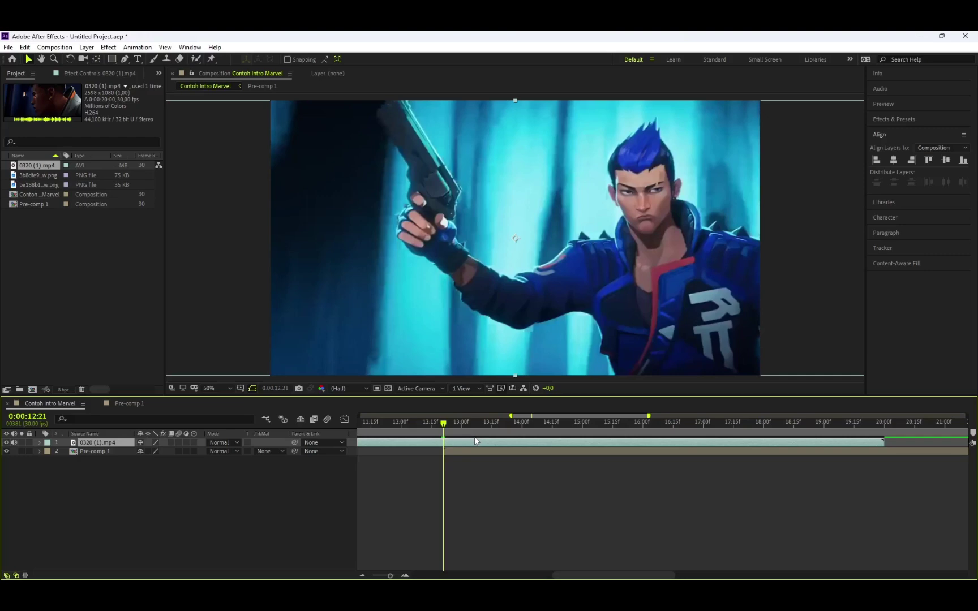
key("ctrl+shift+d")
key("ctrl+z")
key("ctrl+shift+d")
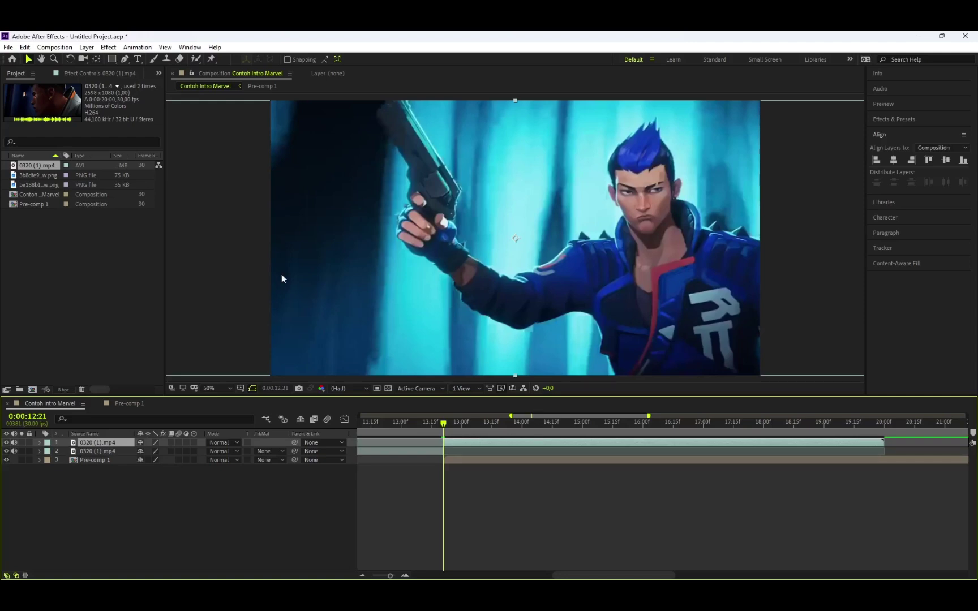
Move the 0320 (1).mp4 segment that starts at 0:00:12:21 below the Pre-comp 1 layer
left_click(95, 451)
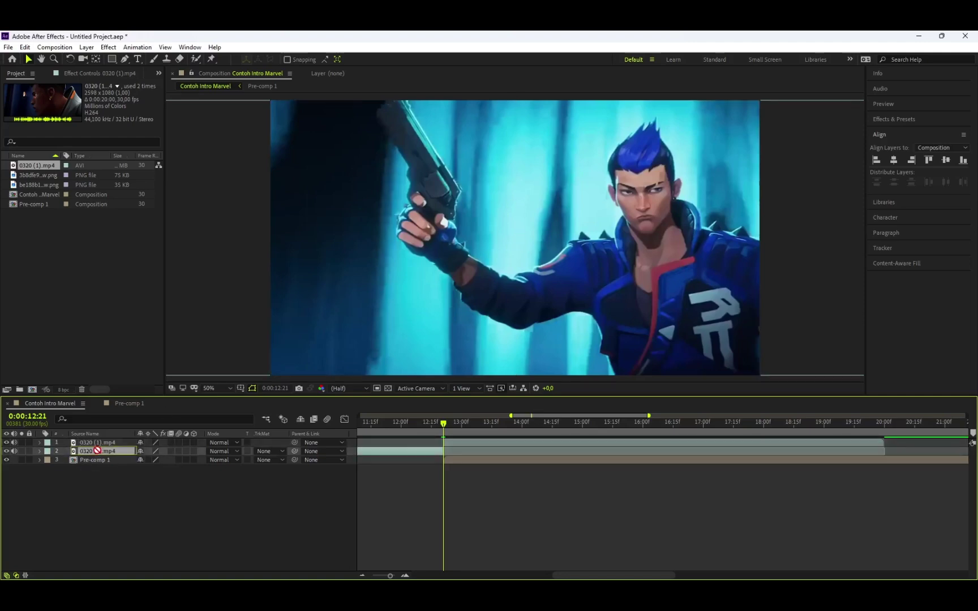
mouse_move(98, 450)
left_mouse_down()
mouse_move(97, 442)
mouse_move(117, 458)
mouse_move(111, 465)
left_mouse_up()
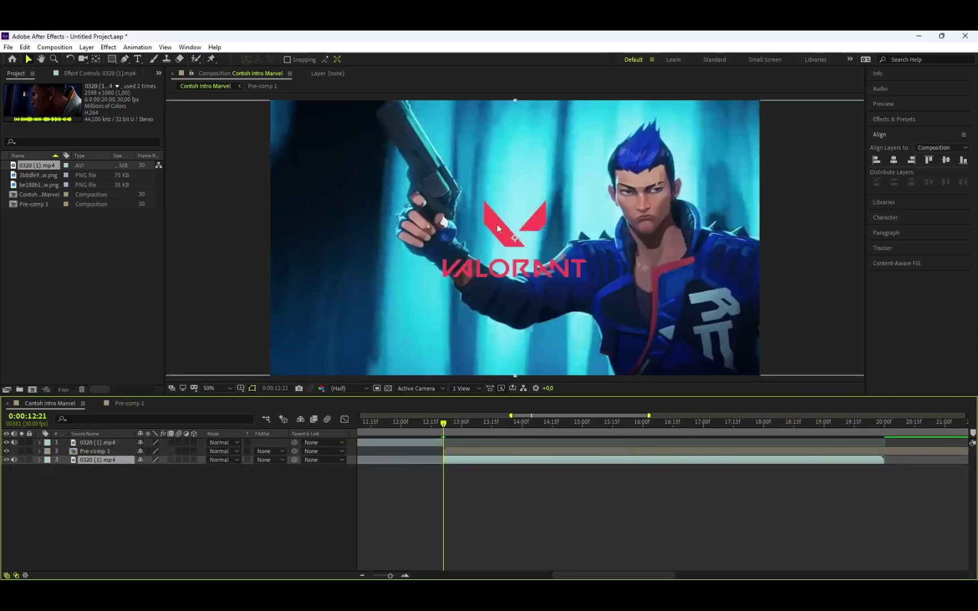
left_click_drag(452, 425, 509, 446)
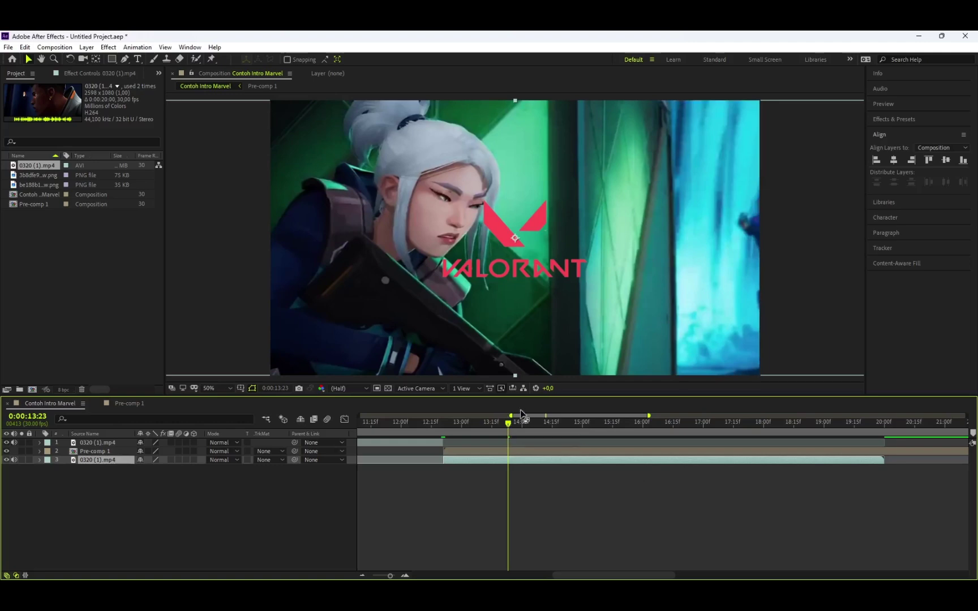
mouse_move(511, 415)
left_mouse_down()
mouse_move(452, 415)
mouse_move(508, 415)
left_mouse_up()
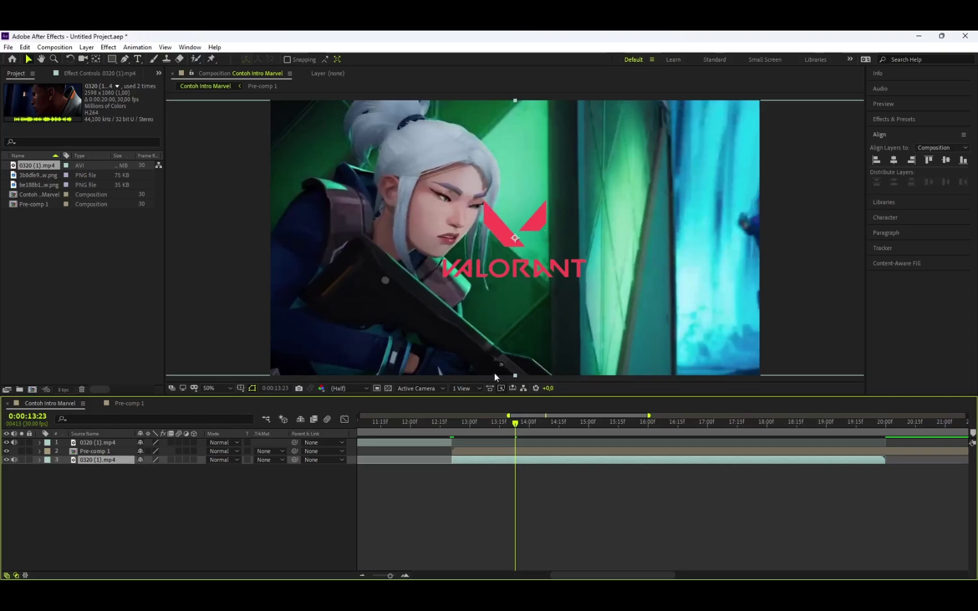
Set the track matte of the bottom 0320 (1).mp4 layer to Alpha Matte "Pre-comp 1" and scrub through the video-filled logo
left_click_drag(515, 423, 476, 479)
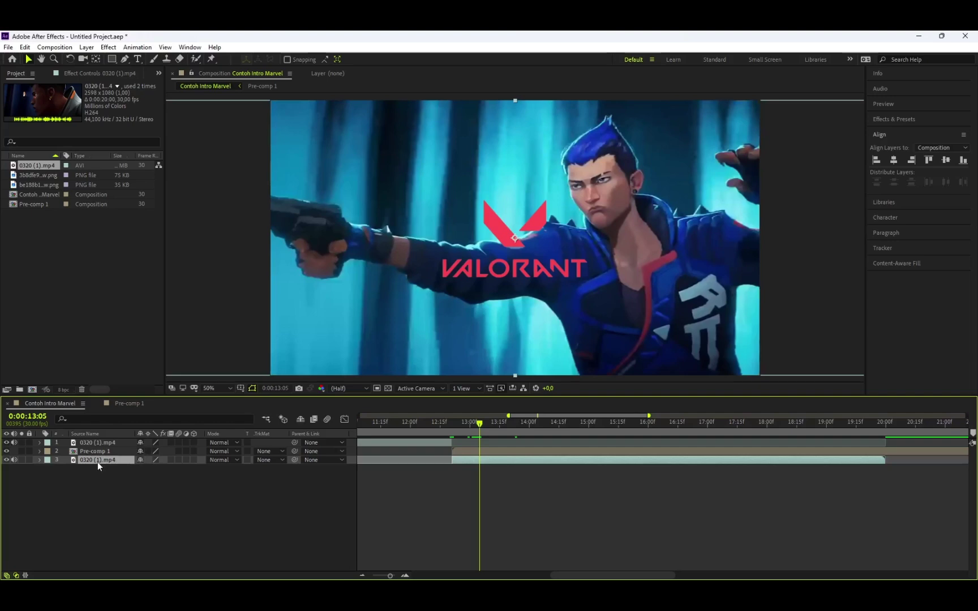
left_click(264, 460)
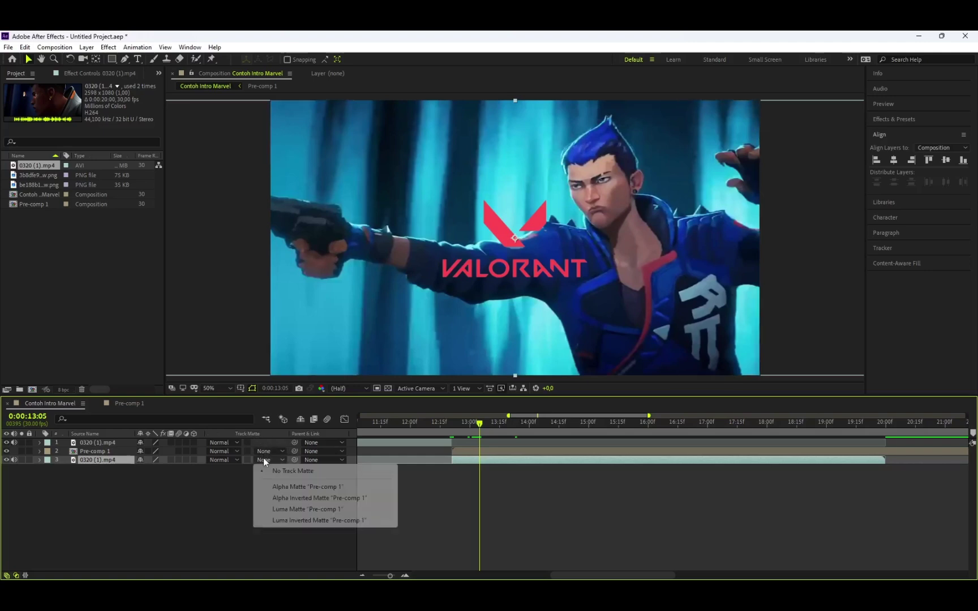
left_click(273, 488)
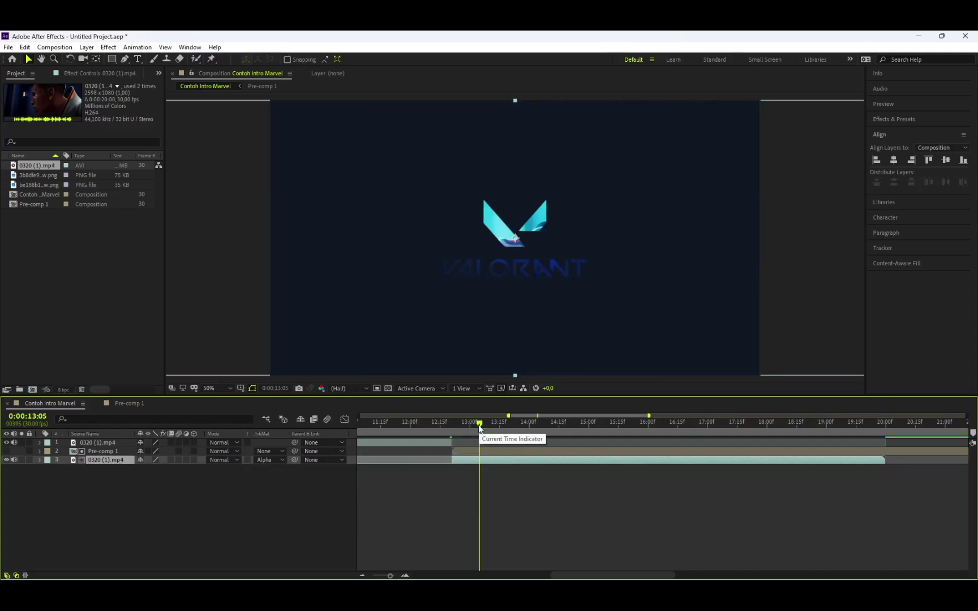
left_click_drag(479, 426, 453, 445)
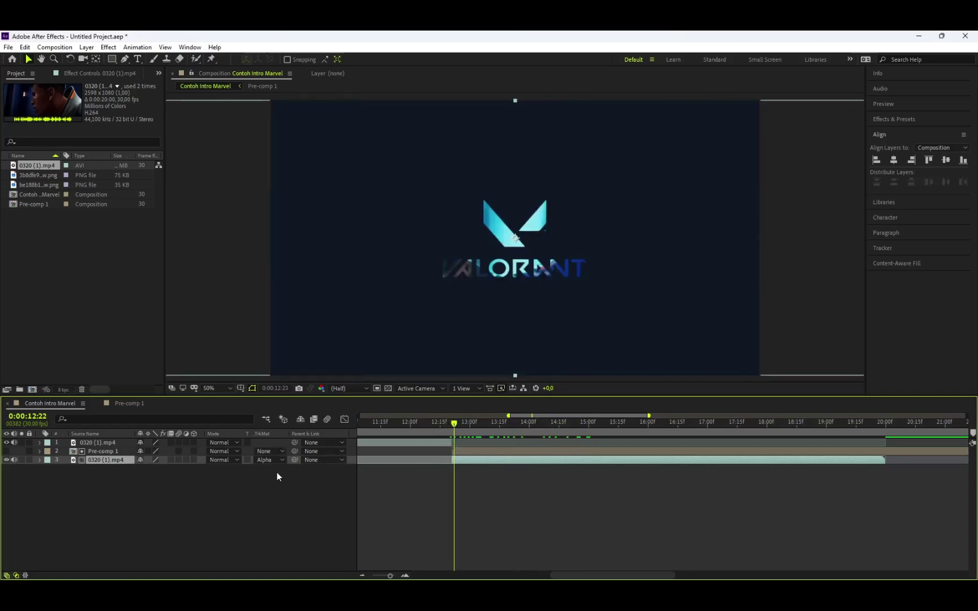
Examine the track matte options of the bottom 0320 (1).mp4 layer and its alignment with the Pre-comp 1 layer at 0:00:12:21
left_click(16, 576)
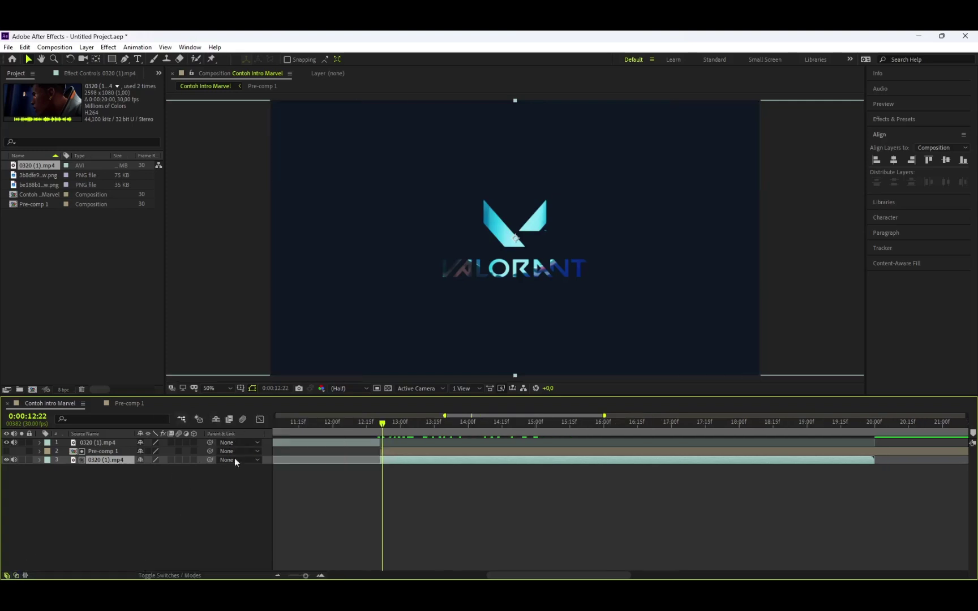
left_click(16, 575)
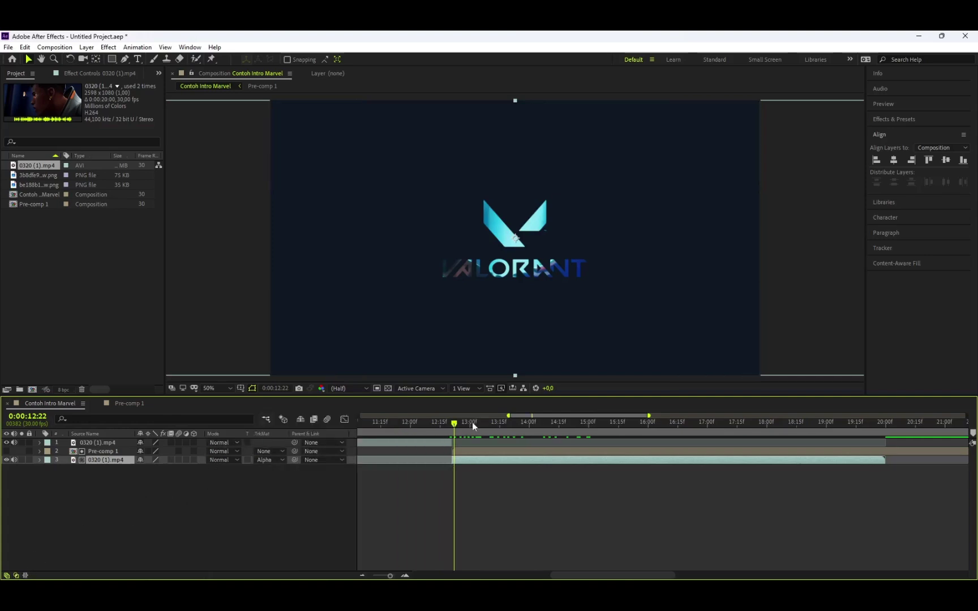
left_click(451, 426)
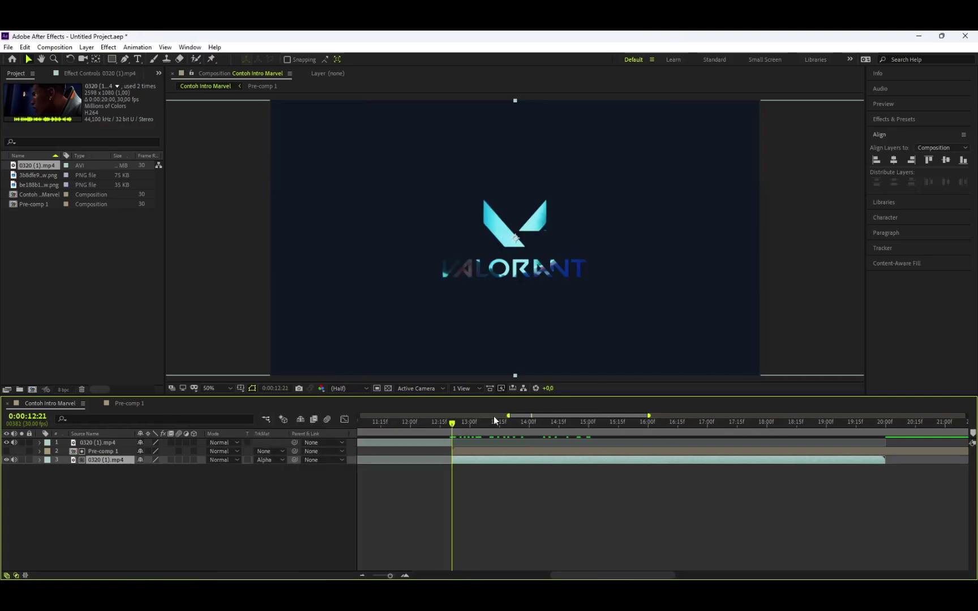
left_click(258, 461)
left_click(69, 484)
left_click(105, 460)
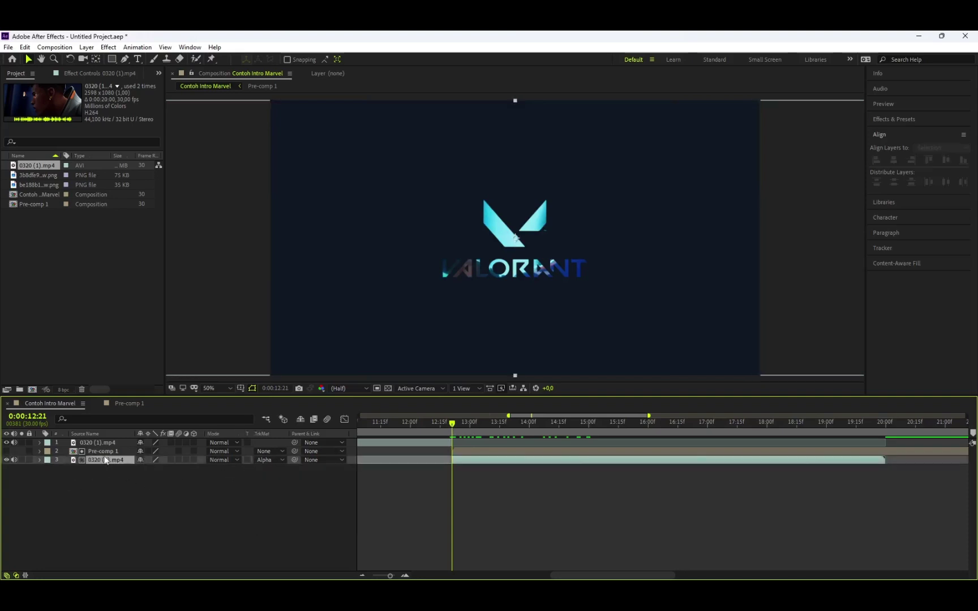
left_click(100, 451)
left_click(271, 461)
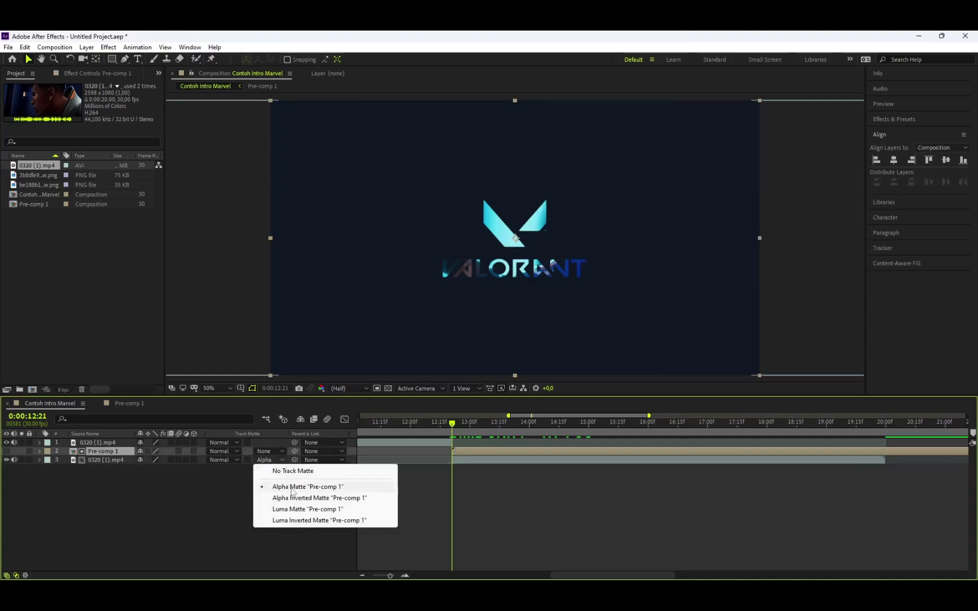
left_click(521, 523)
left_click(469, 457)
left_click(469, 450)
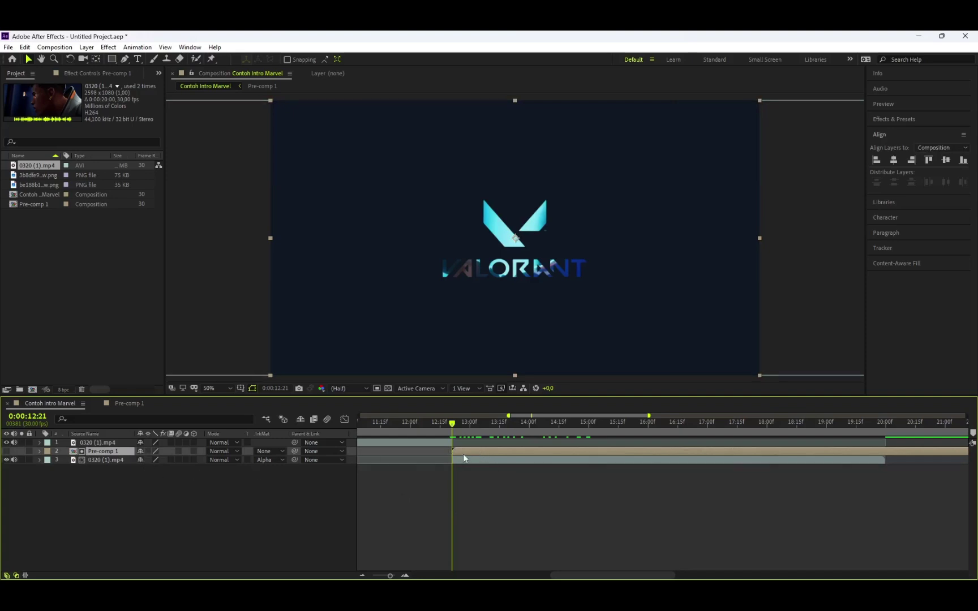
left_click(464, 457)
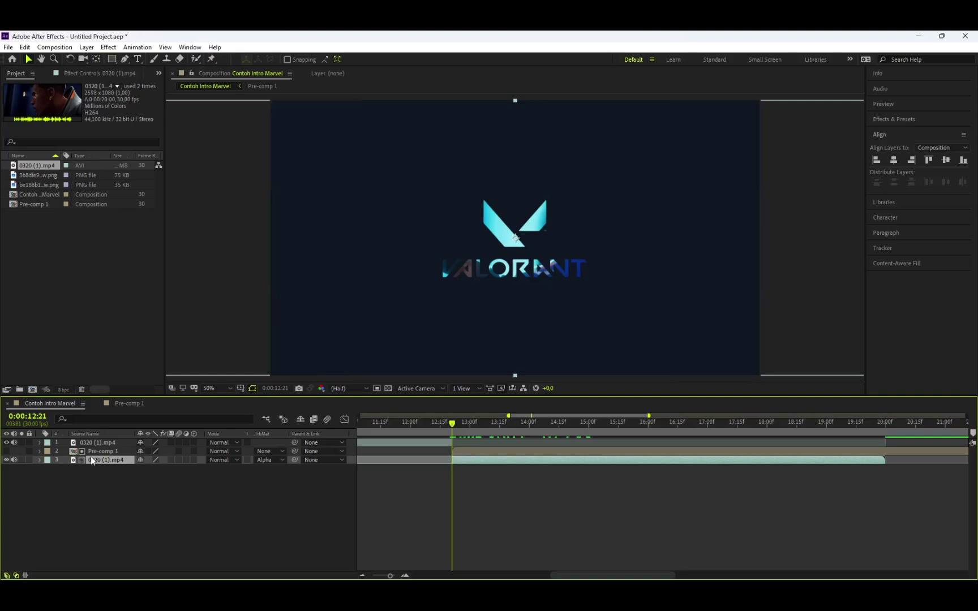
Try shifting the first 0320 (1).mp4 segment slightly later and placing it between the Pre-comp 1 layer and the matted clip
double_click(436, 440)
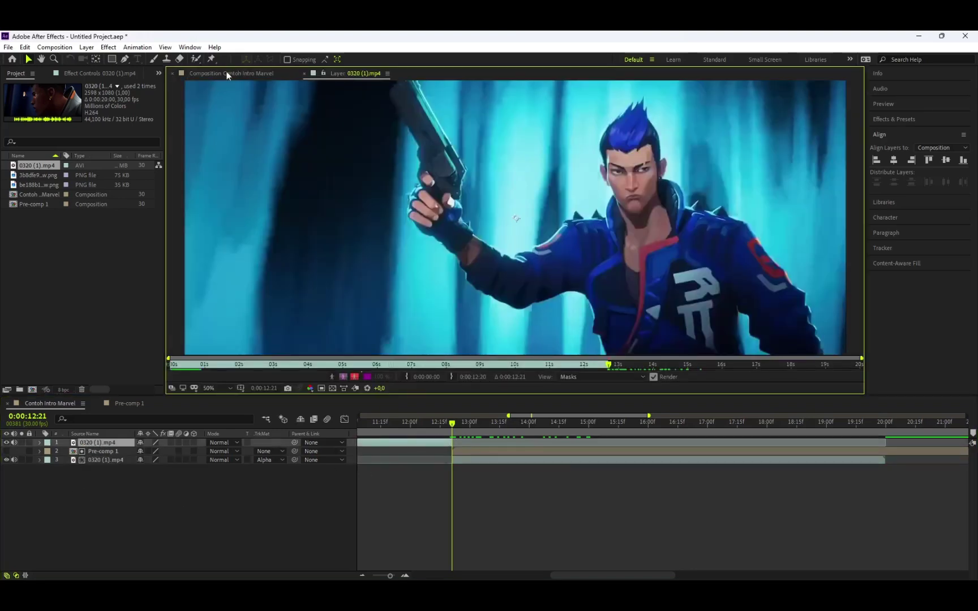
left_click(226, 73)
left_click(170, 446)
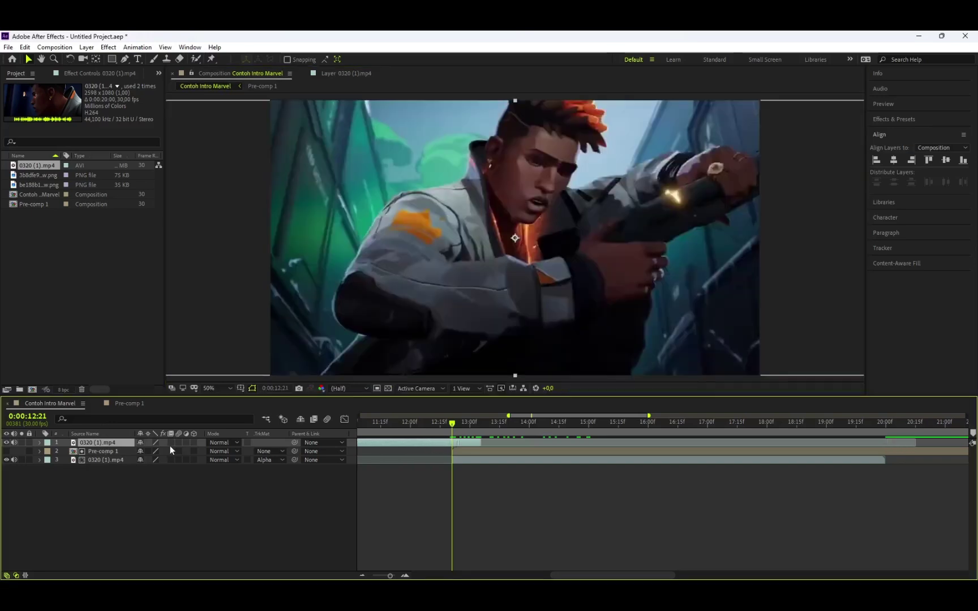
left_click_drag(117, 442, 119, 456)
left_click(503, 523)
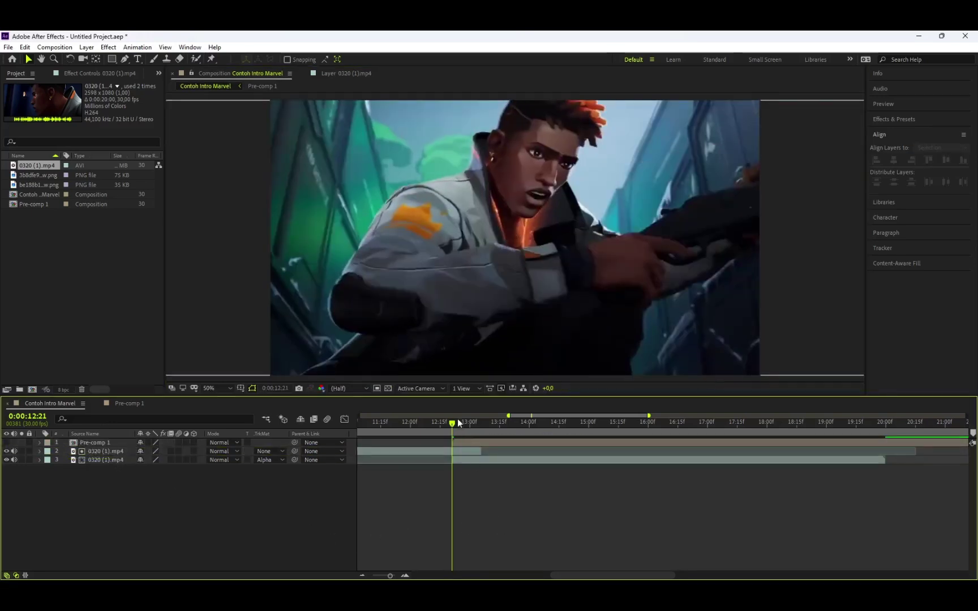
left_click_drag(455, 426, 462, 464)
left_click(443, 453)
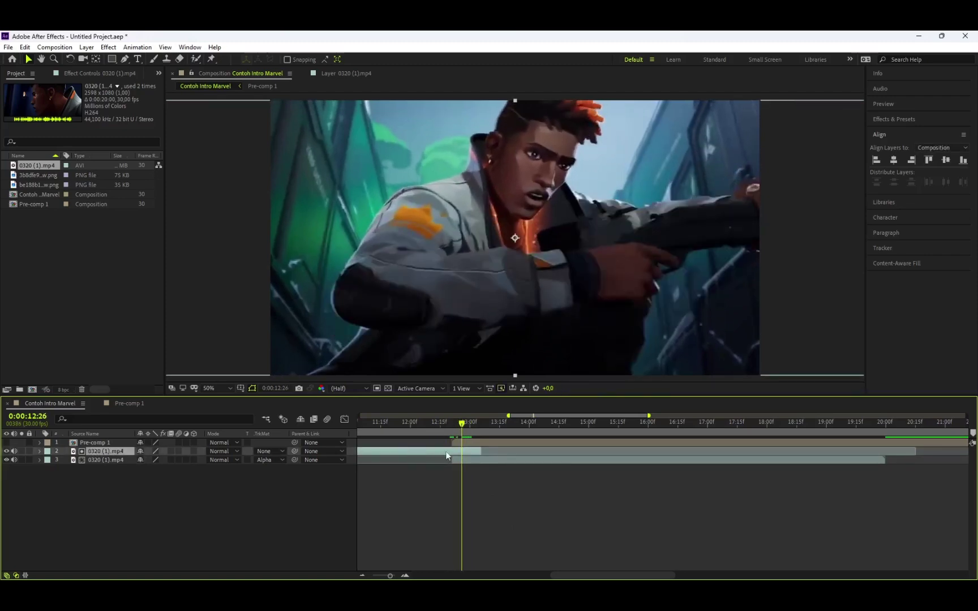
left_click(453, 459)
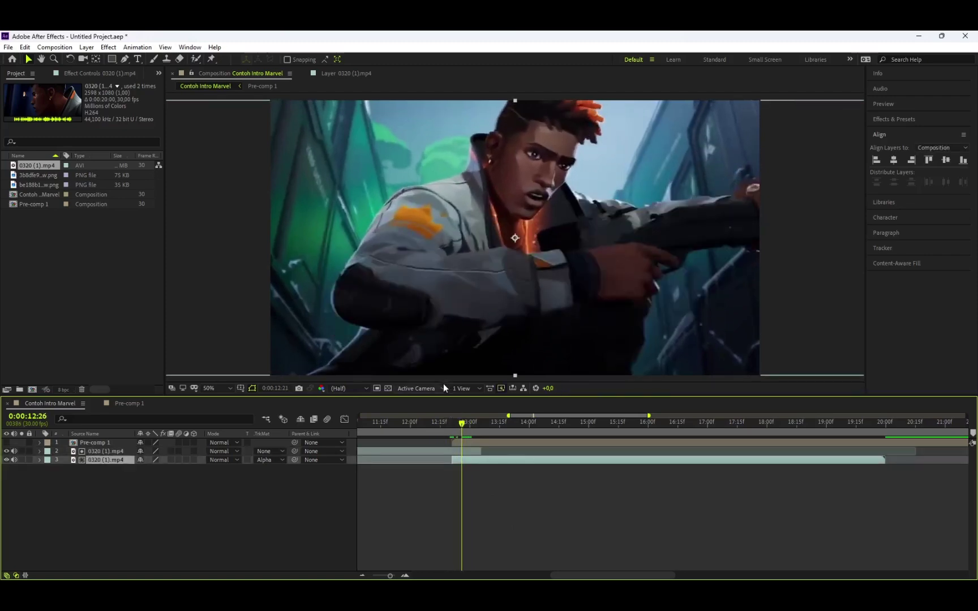
Undo the reordering and the time shift of the first 0320 (1).mp4 segment
key("ctrl+z")
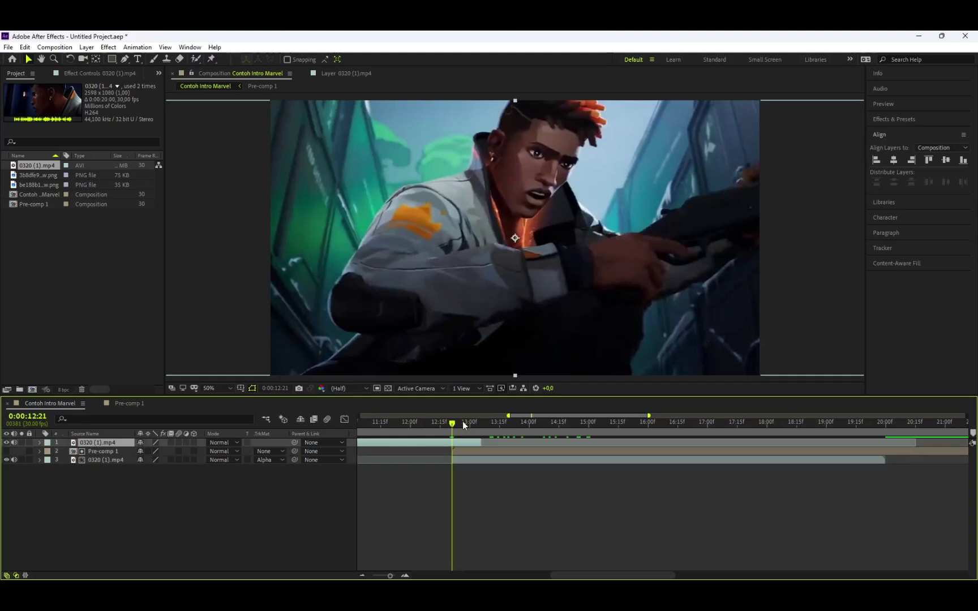
left_click(470, 451)
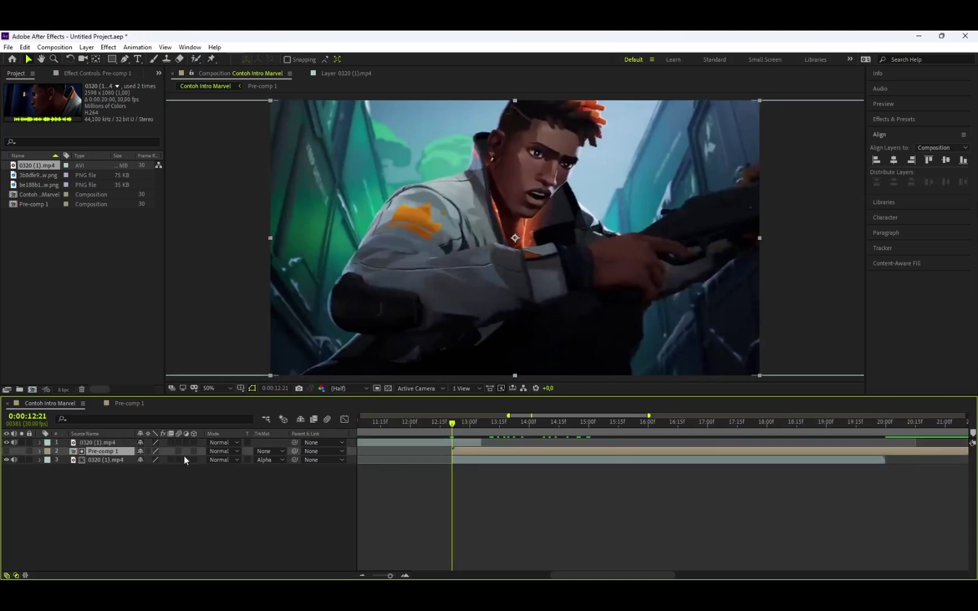
left_click(199, 459)
left_click(474, 437)
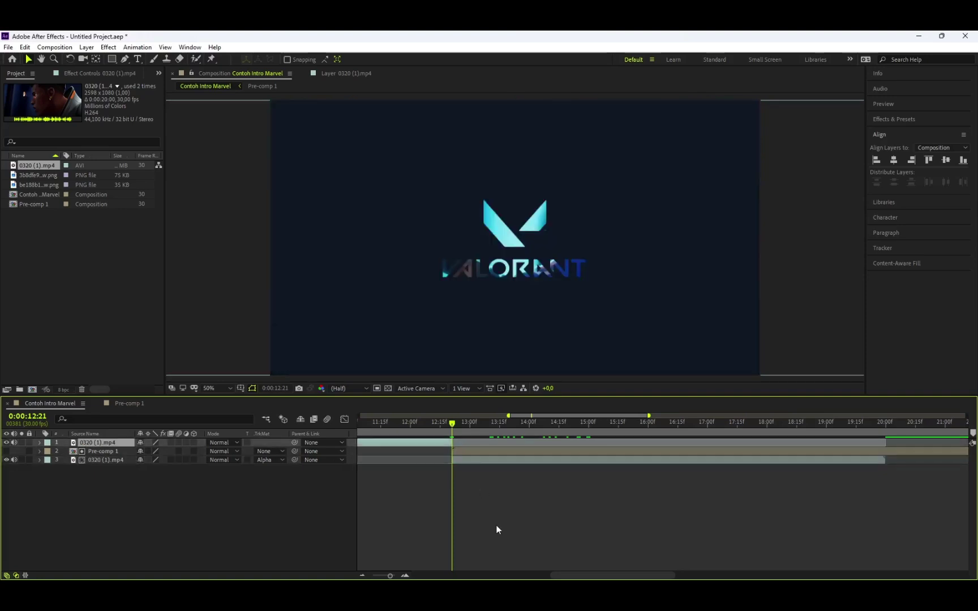
Go to 0:00:16:00 and add another copy of Pre-comp 1 from the project directly above the Pre-comp 1 matte layer
left_click_drag(453, 424, 494, 439)
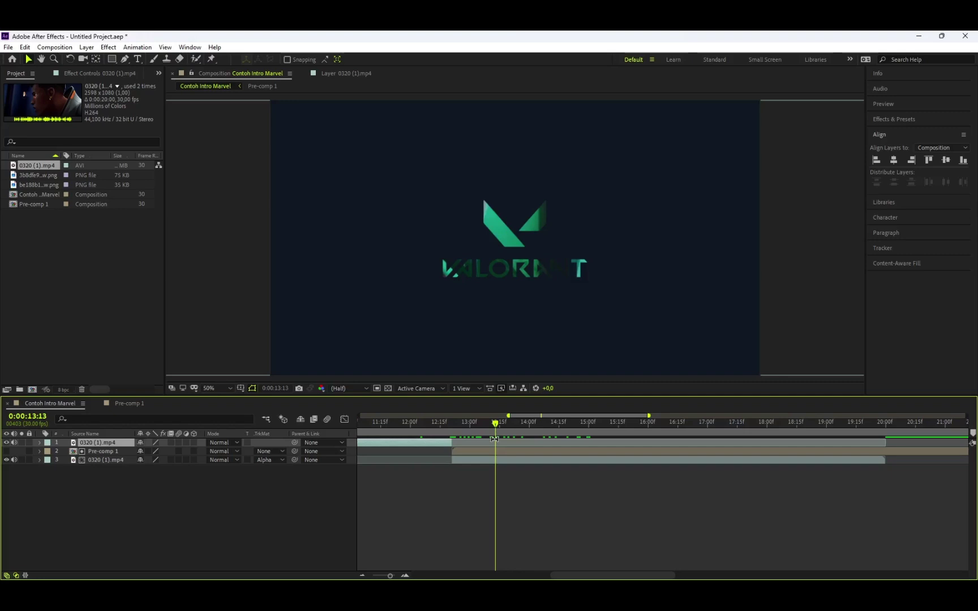
left_click_drag(495, 439, 650, 436)
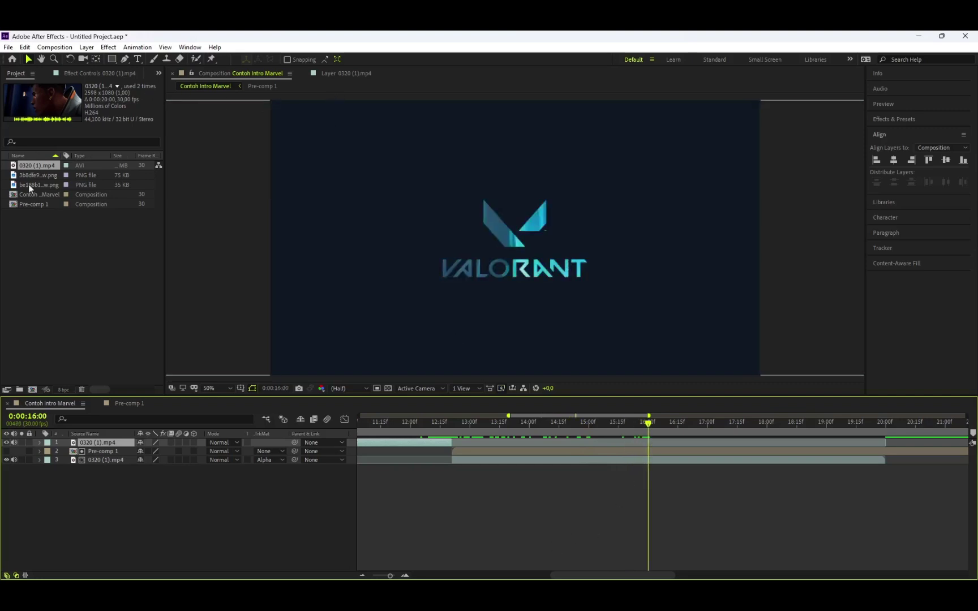
left_click(37, 205)
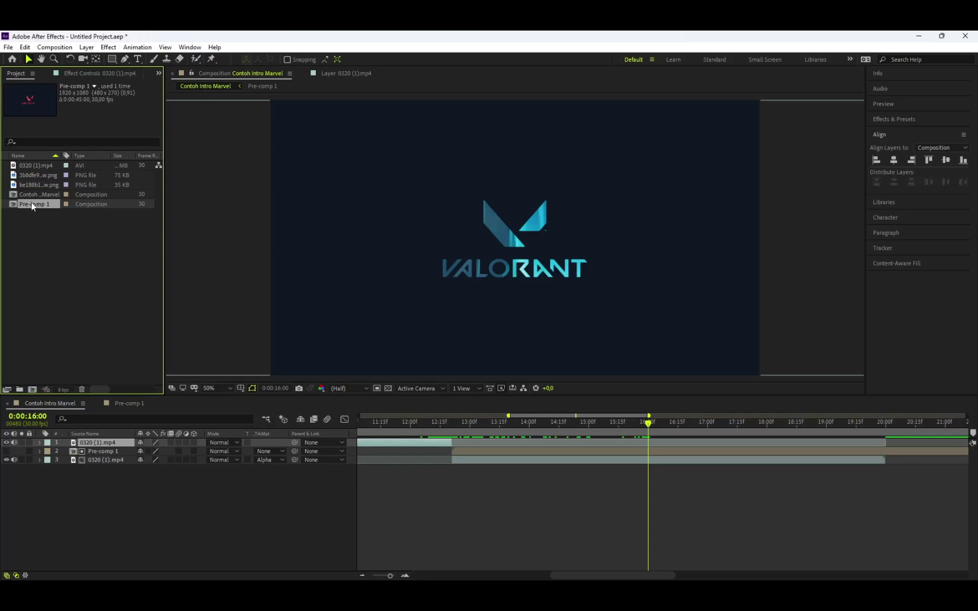
left_click_drag(31, 201, 86, 449)
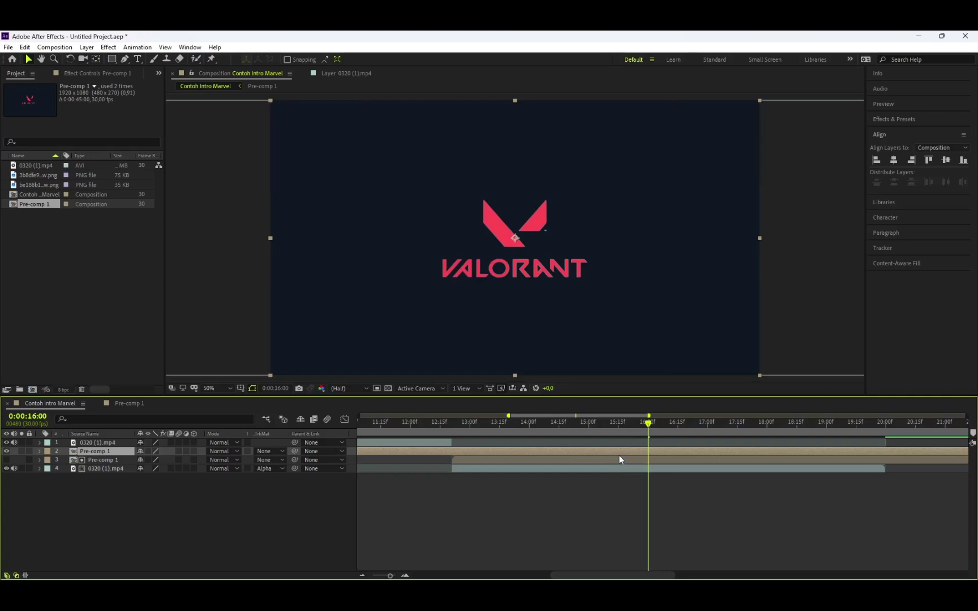
key("ctrl+shift+d")
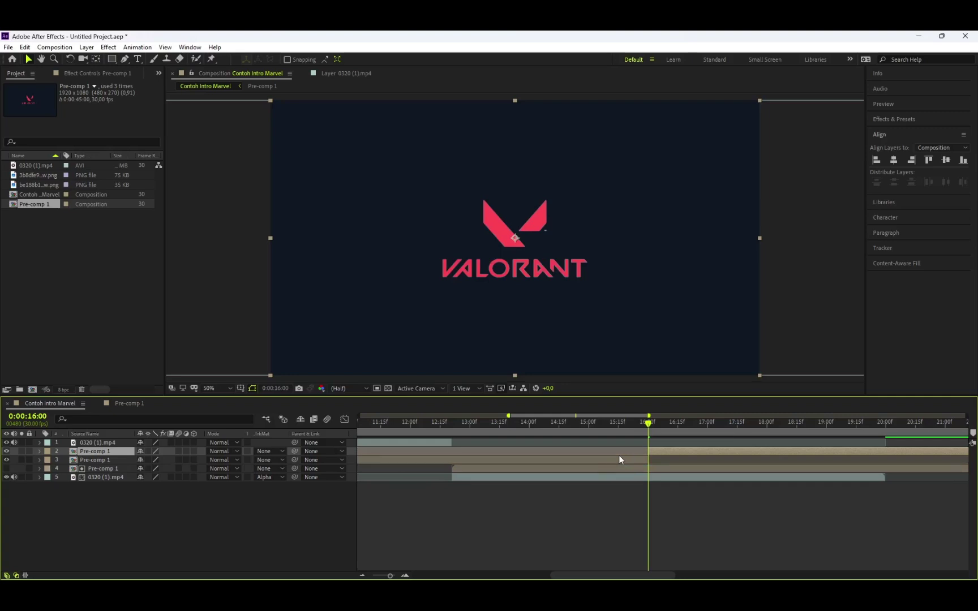
key("ctrl+z")
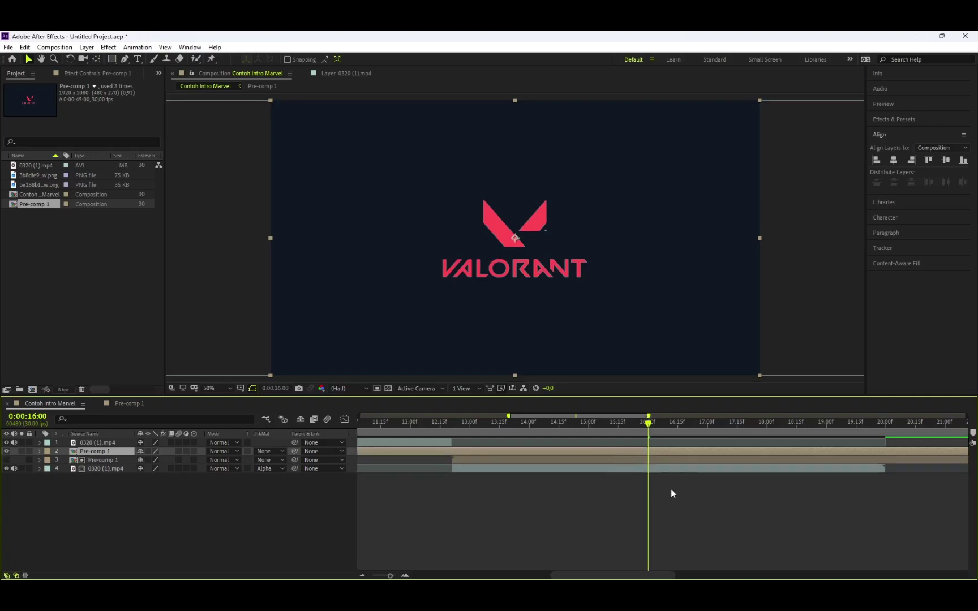
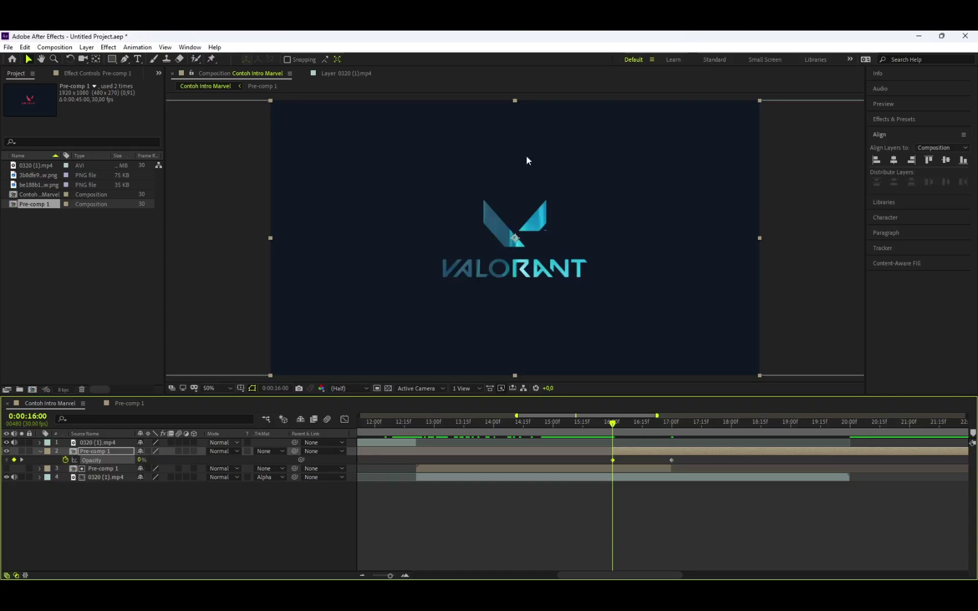
Preview the fade from the video-filled logo to the red logo, starting at about 0:00:13:24
left_click_drag(614, 423, 484, 464)
key("space")
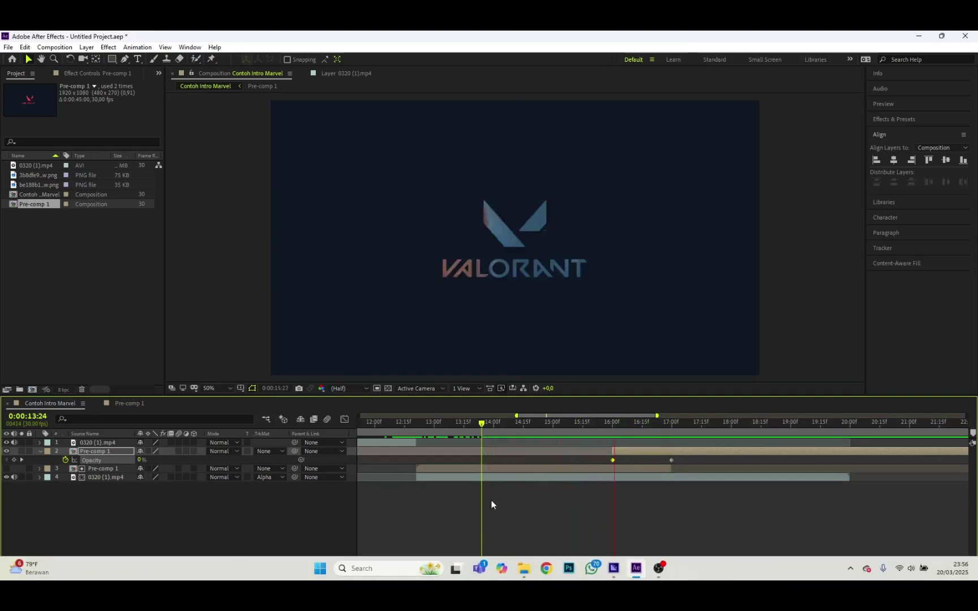
left_click(576, 424)
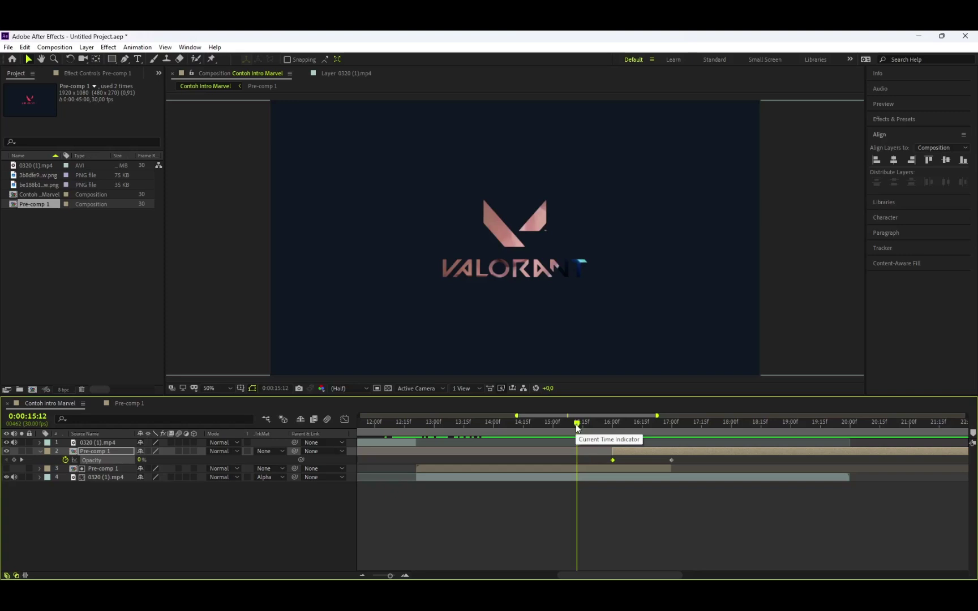
Start a Scale keyframe of 100% on the Pre-comp 1 matte layer at 0:00:12:21 and shift it to about 0:00:15:00
left_click_drag(577, 425, 536, 482)
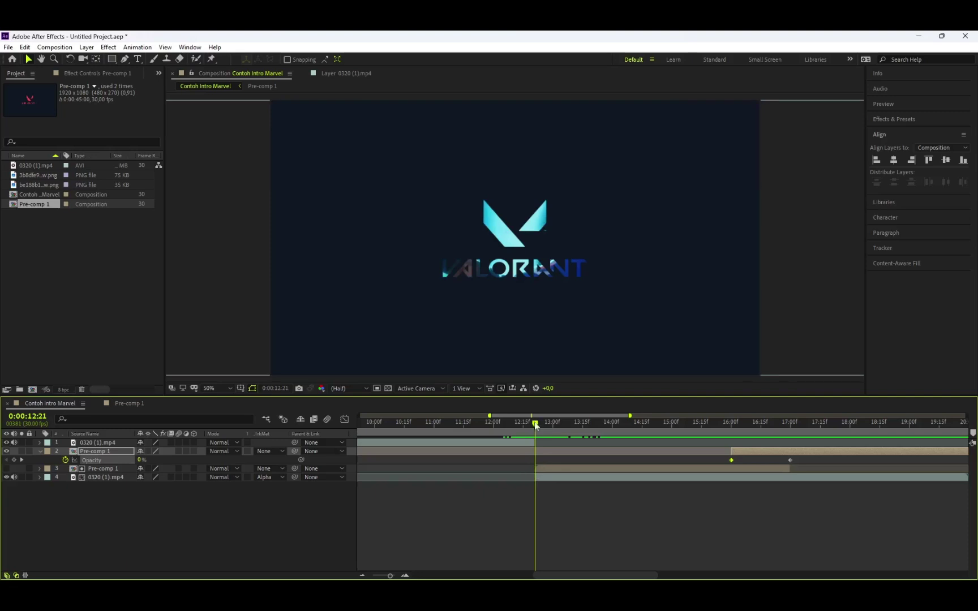
left_click(96, 468)
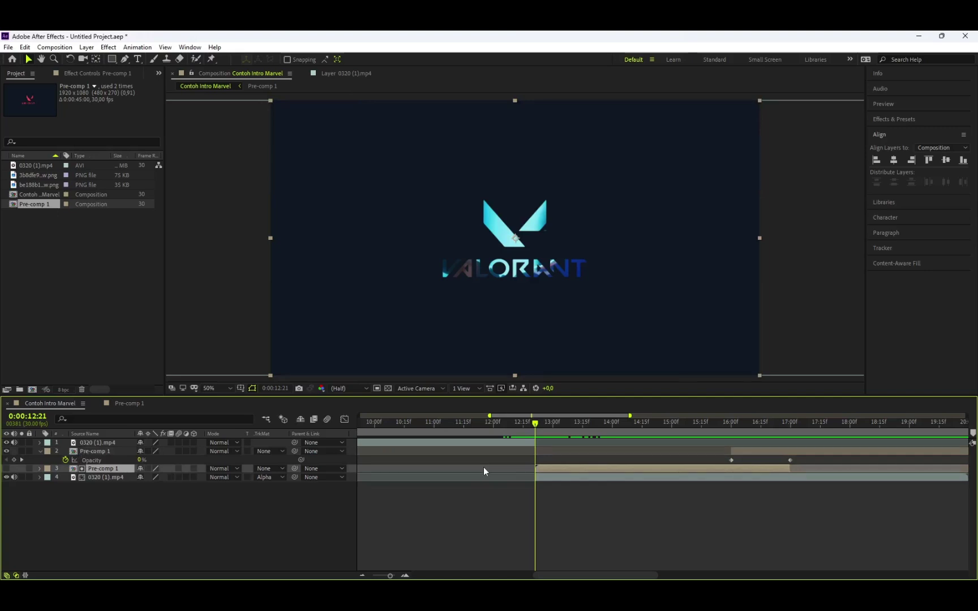
key("s")
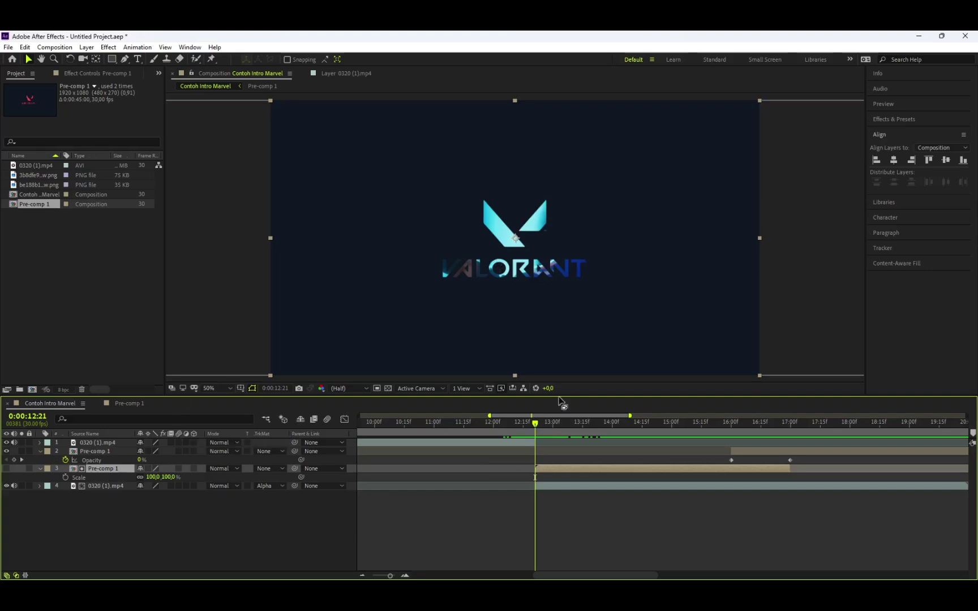
left_click(65, 477)
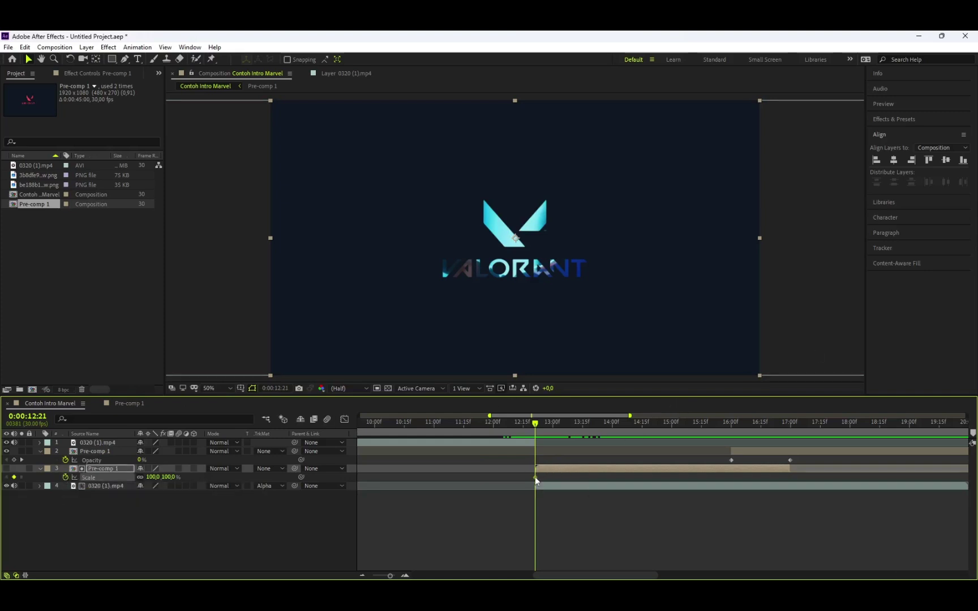
left_click_drag(539, 479, 586, 475)
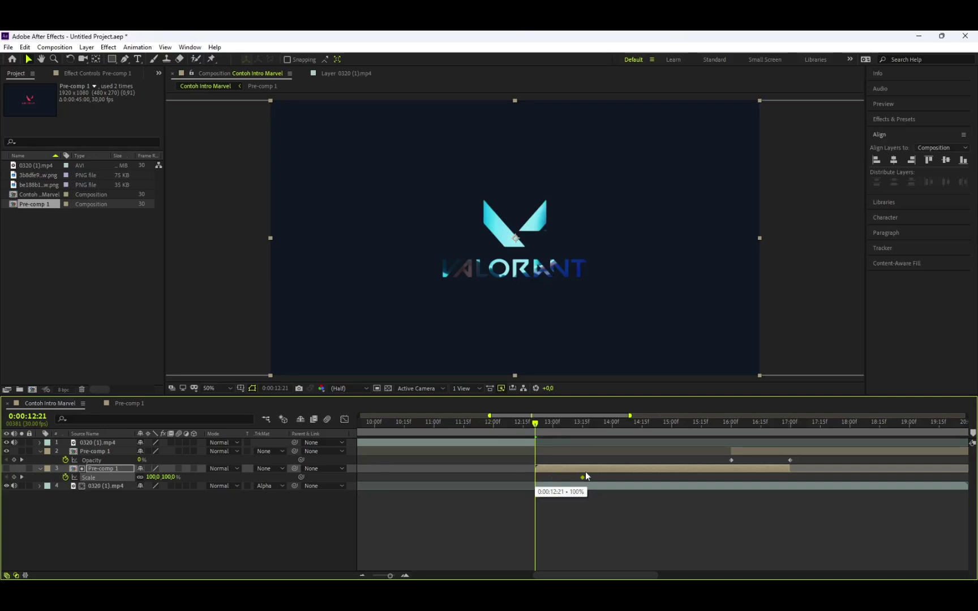
left_click_drag(654, 476, 674, 479)
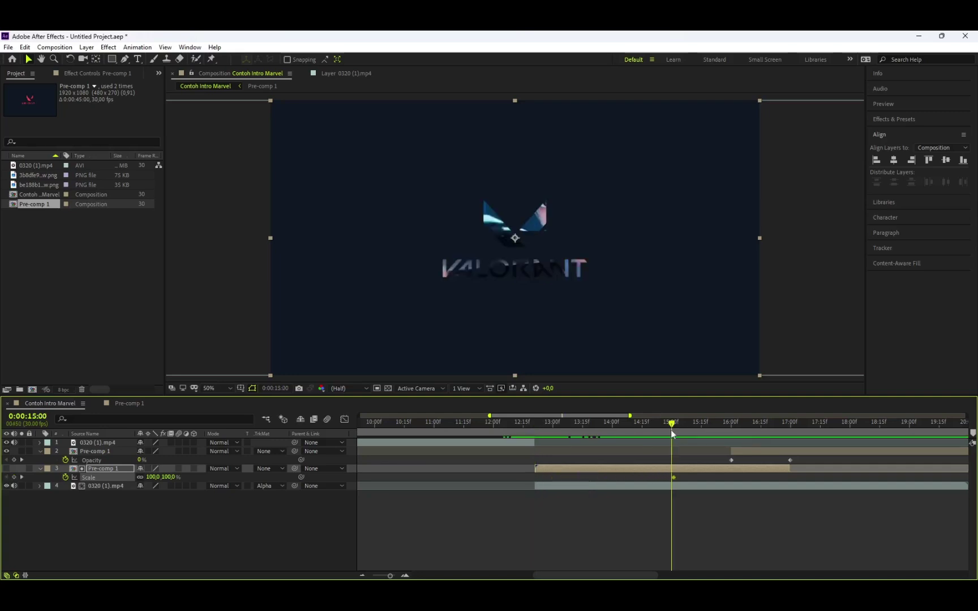
left_click(670, 426)
At 0:00:12:21, enlarge the Pre-comp 1 matte layer's Scale to 19061% so the footage fills the whole frame
left_click(535, 425)
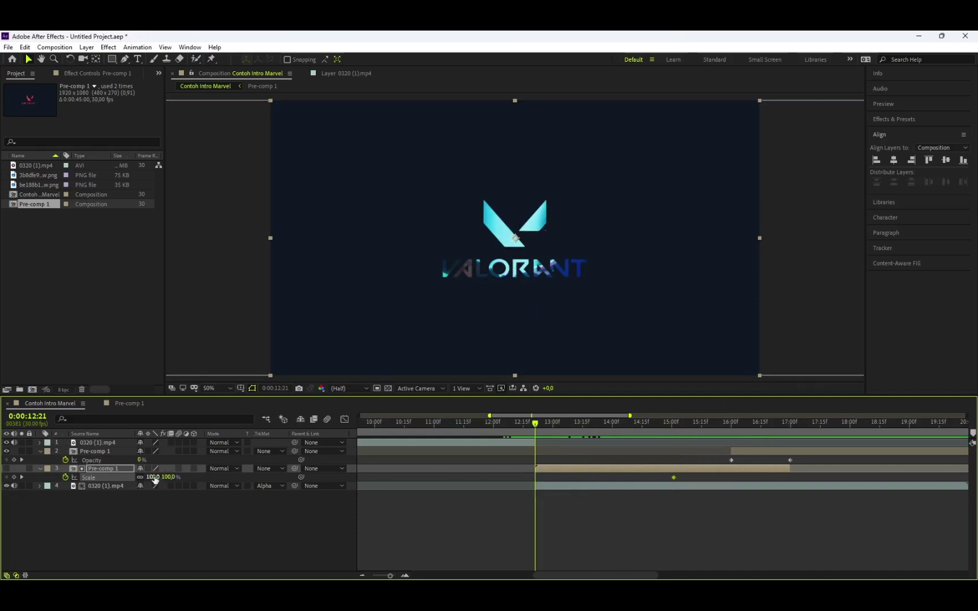
left_click_drag(153, 478, 191, 478)
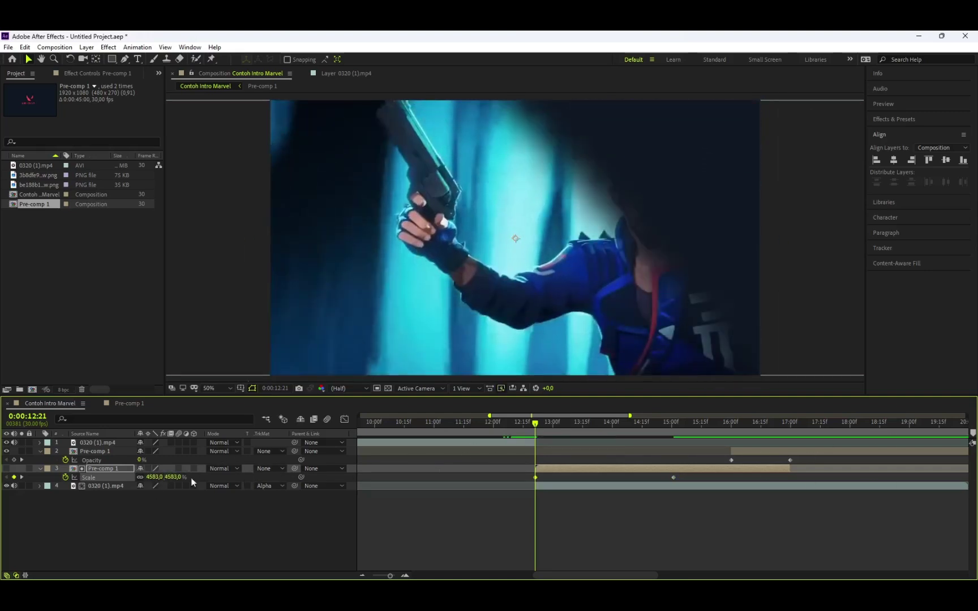
left_click(154, 477)
type("5")
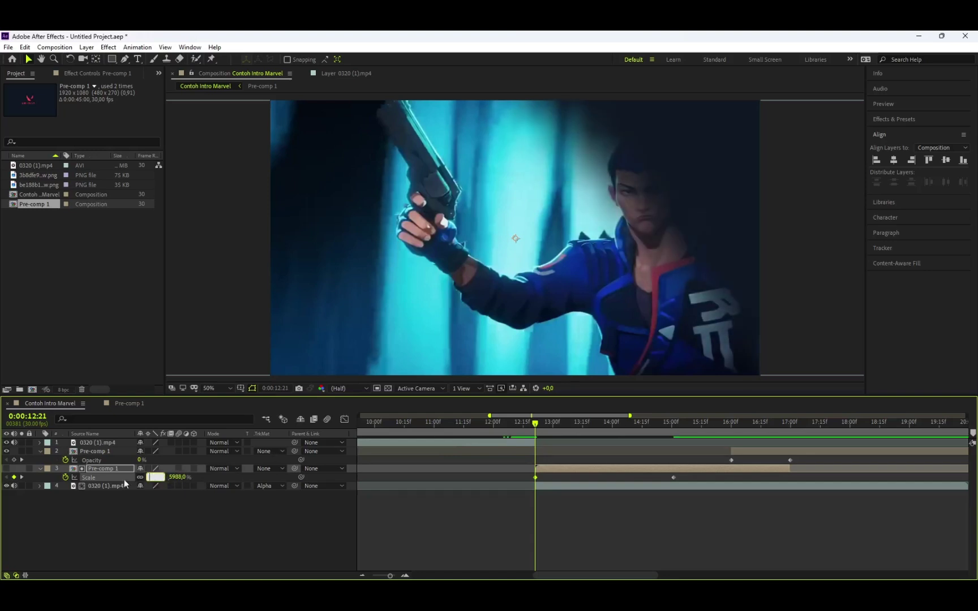
type("0")
key("Return")
key("ctrl+z")
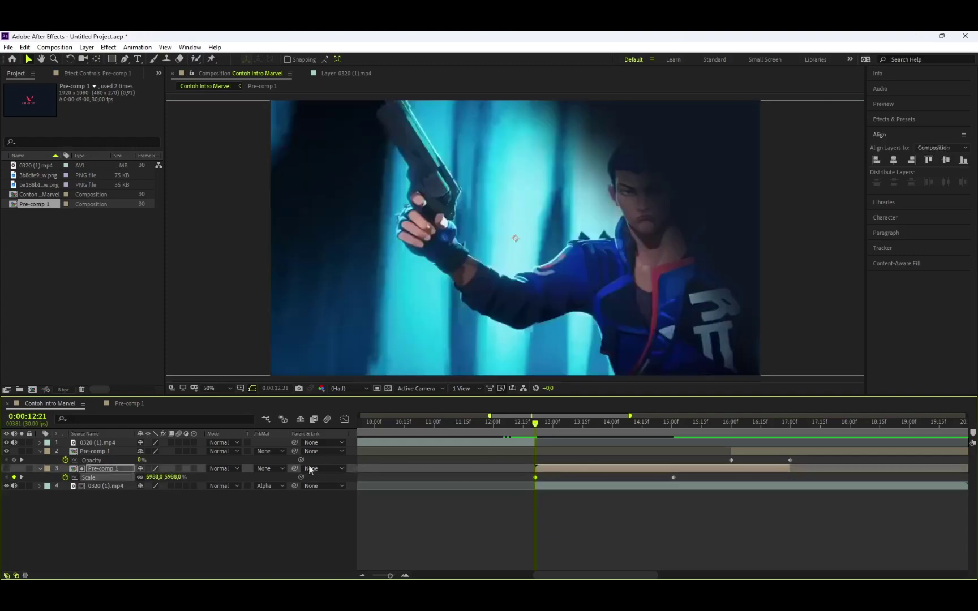
left_click_drag(683, 429, 538, 449)
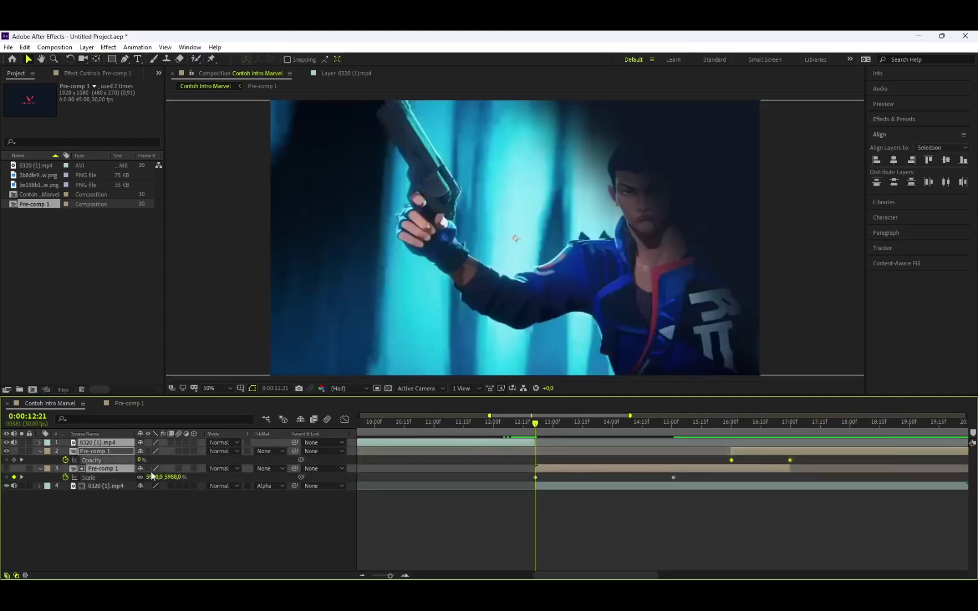
left_click(165, 510)
left_click_drag(151, 477, 250, 486)
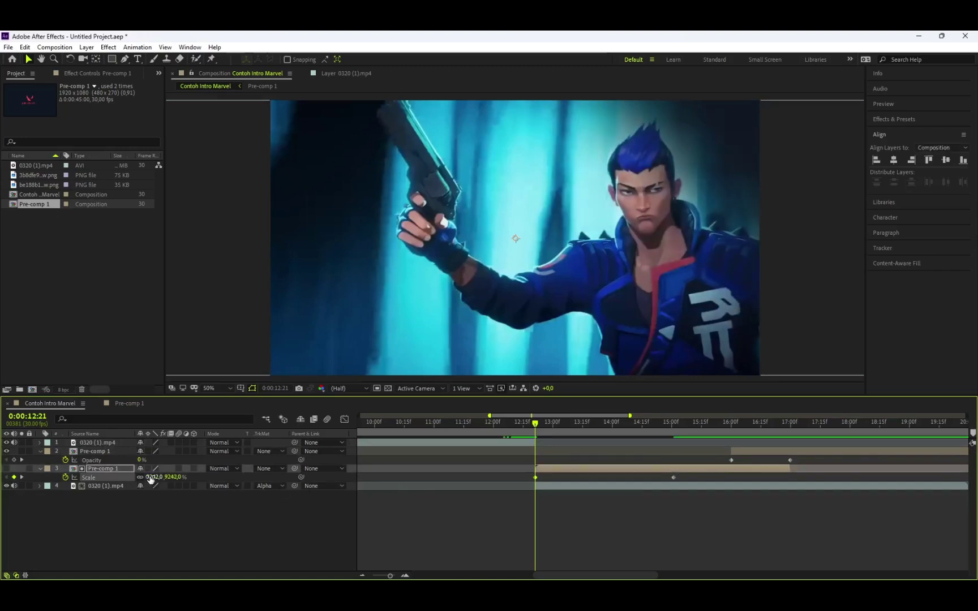
left_click_drag(154, 478, 747, 123)
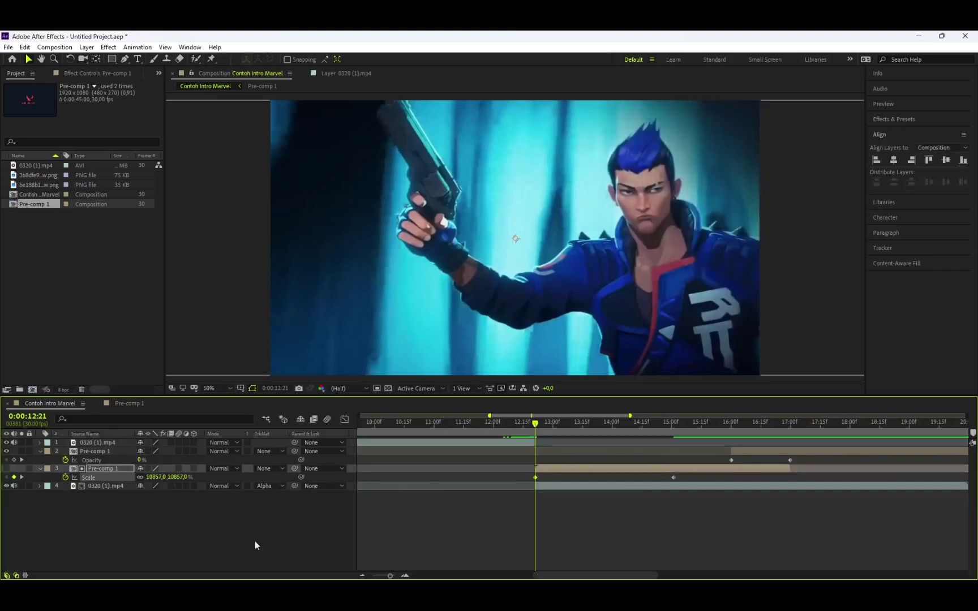
left_click_drag(151, 477, 866, 270)
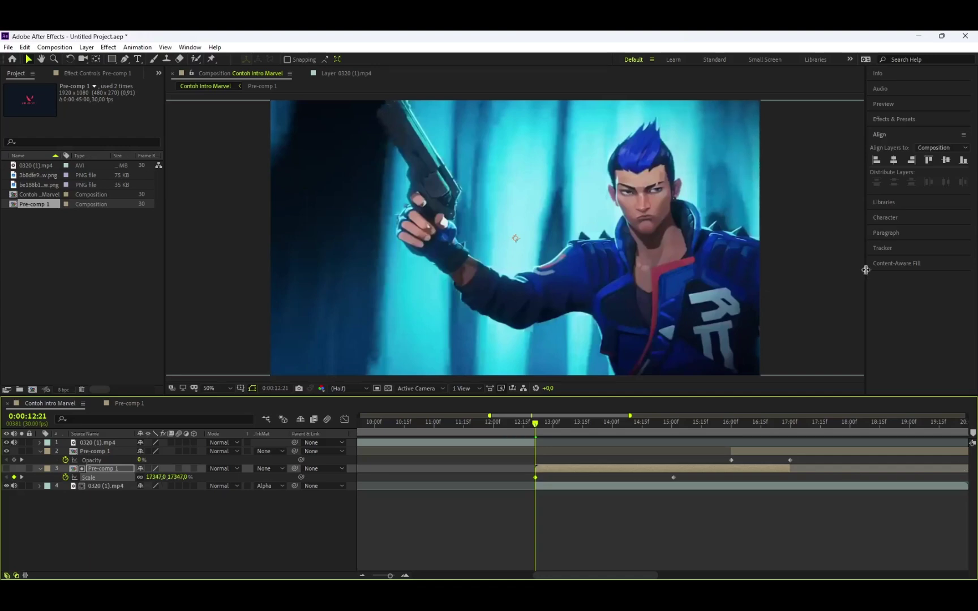
left_click_drag(156, 474, 755, 158)
left_click(678, 530)
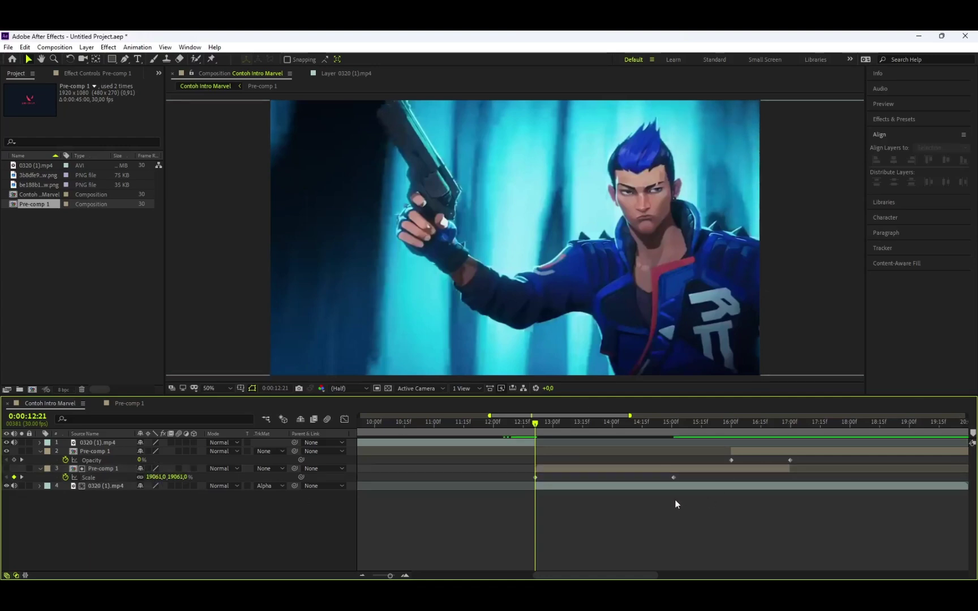
Preview the shrinking logo from about 0:00:11:29 and check the frame at 0:00:15:00
left_click_drag(532, 429, 491, 441)
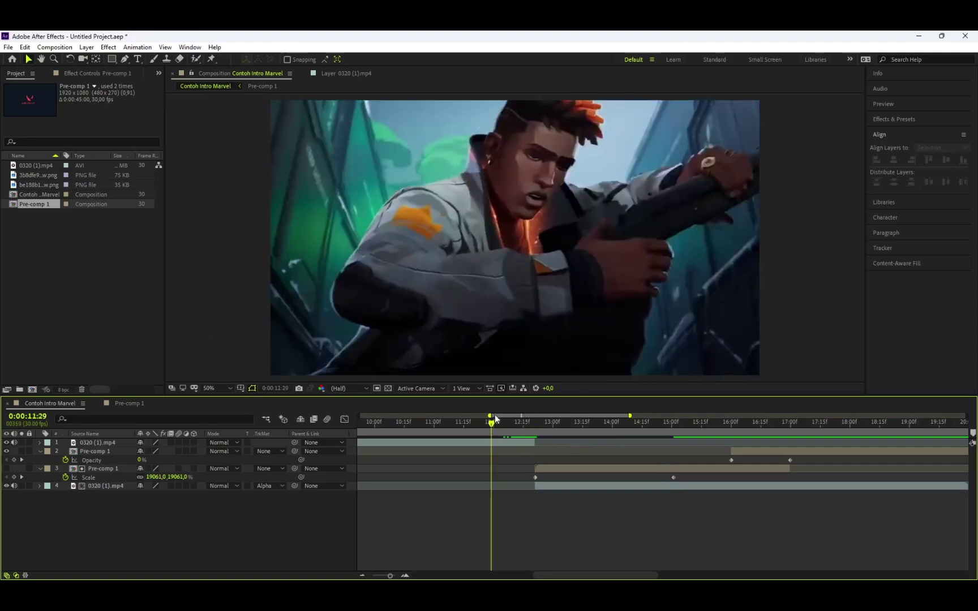
key("space")
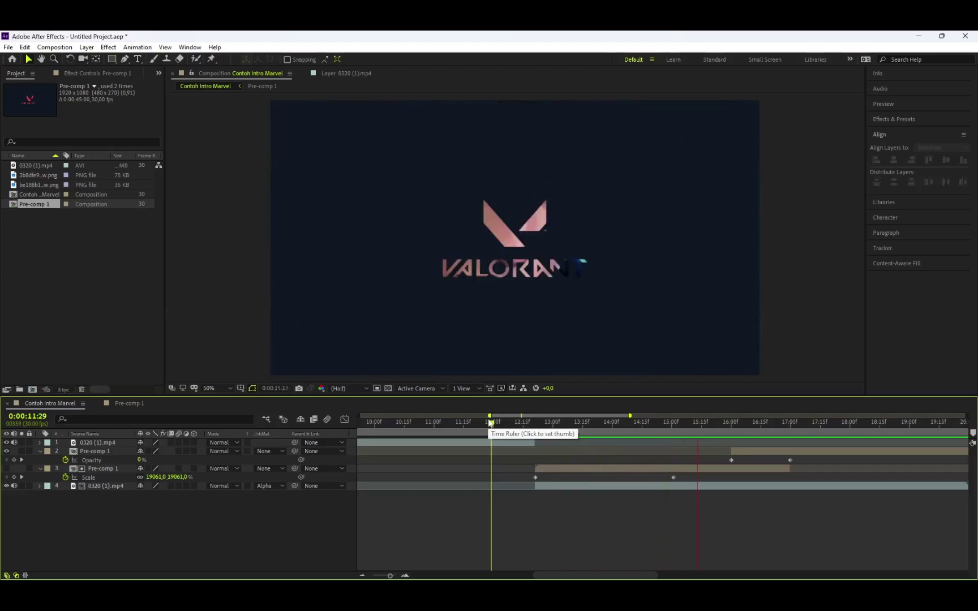
left_click_drag(491, 424, 671, 464)
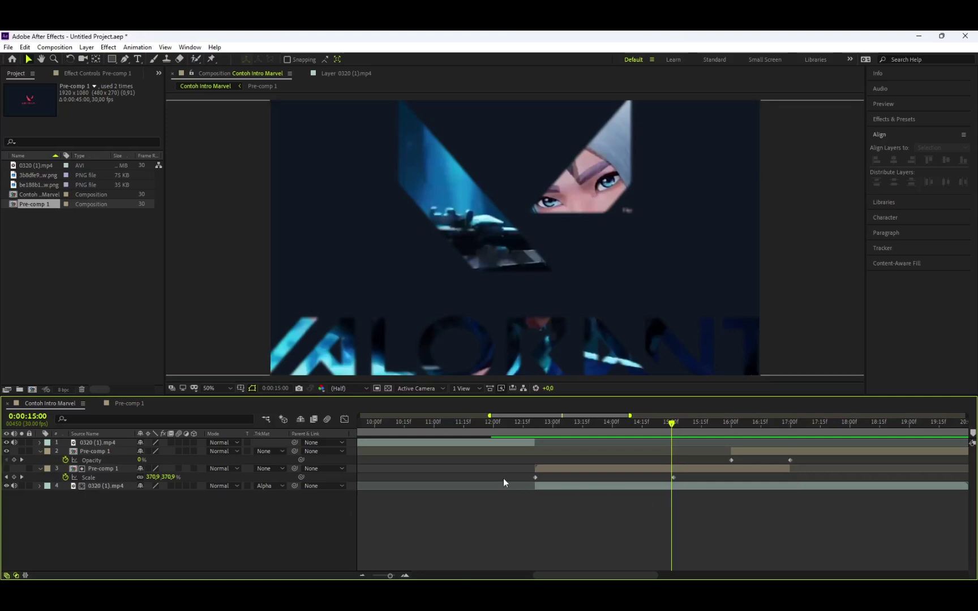
Try Easy Ease on both Scale keyframes of the Pre-comp 1 matte layer, and undo it
left_click_drag(503, 479, 701, 477)
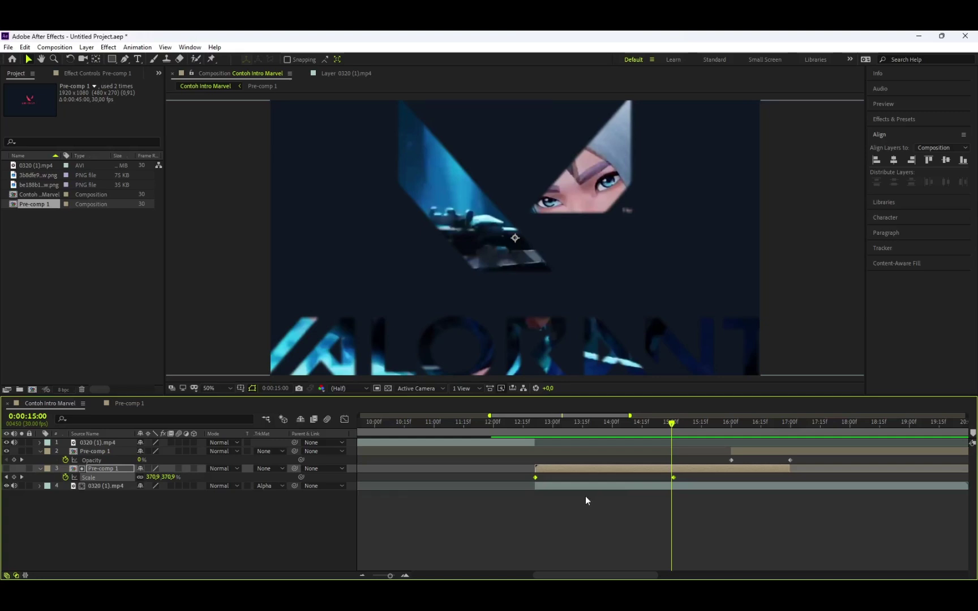
key("F9")
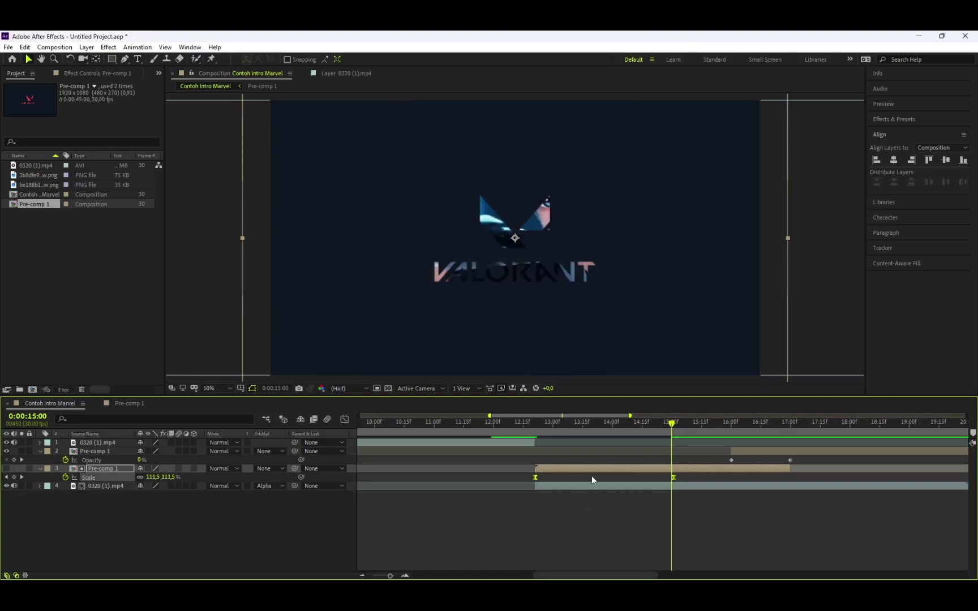
left_click(675, 517)
left_click_drag(514, 478, 691, 483)
left_click(520, 552)
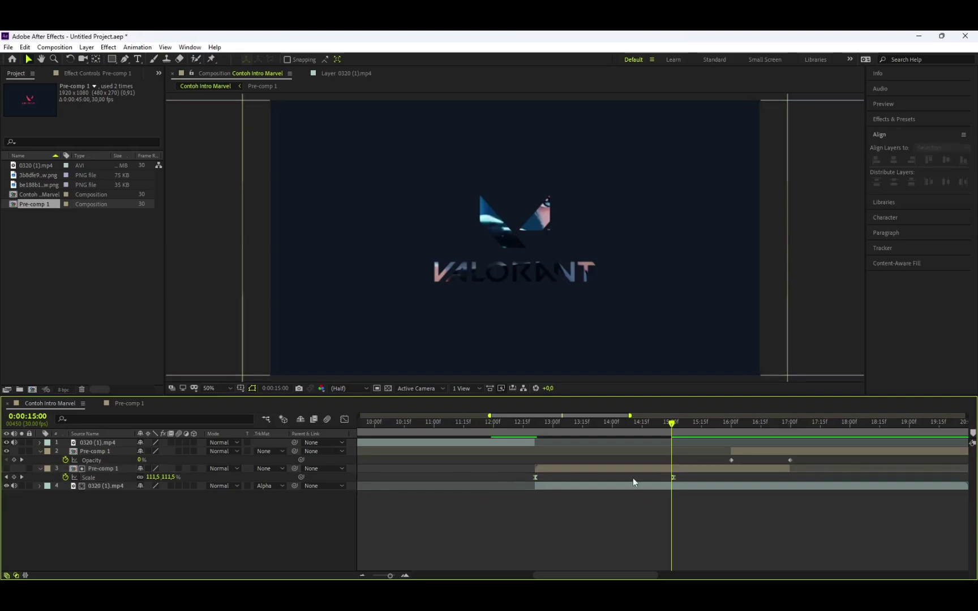
key("ctrl+z")
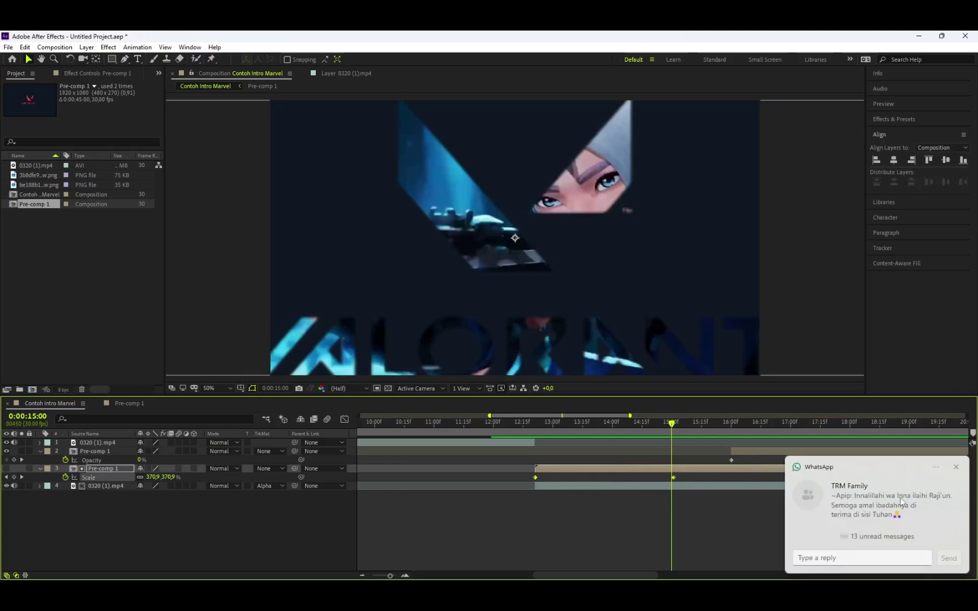
Dismiss the WhatsApp notification and apply Easy Ease to both Scale keyframes of the Pre-comp 1 matte layer
left_click(956, 467)
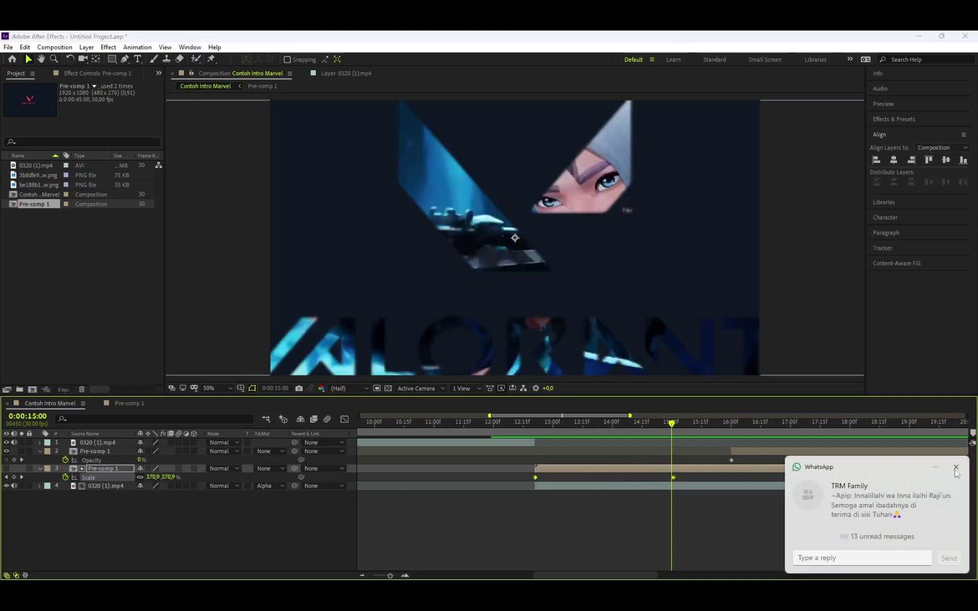
left_click(539, 517)
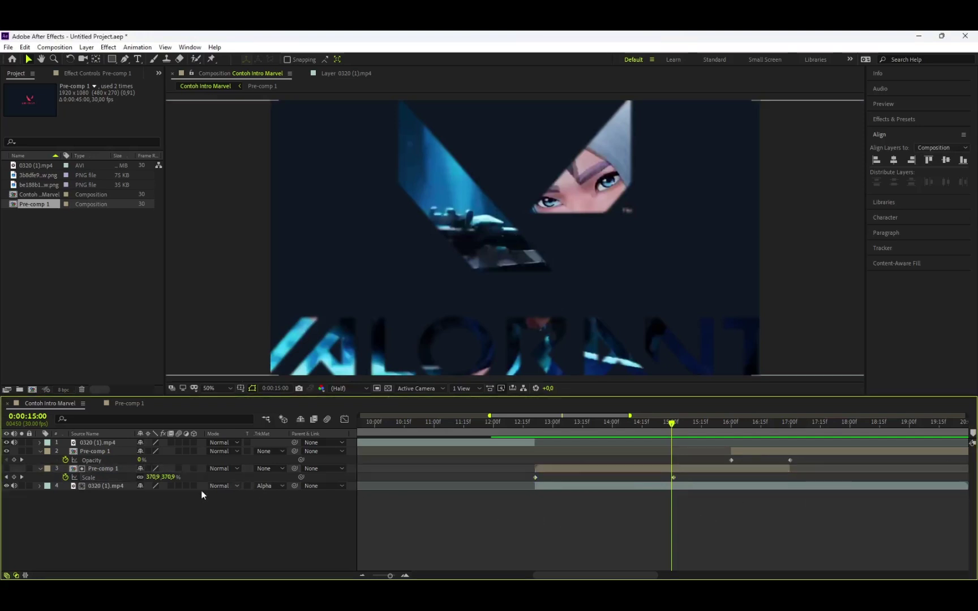
right_click(94, 479)
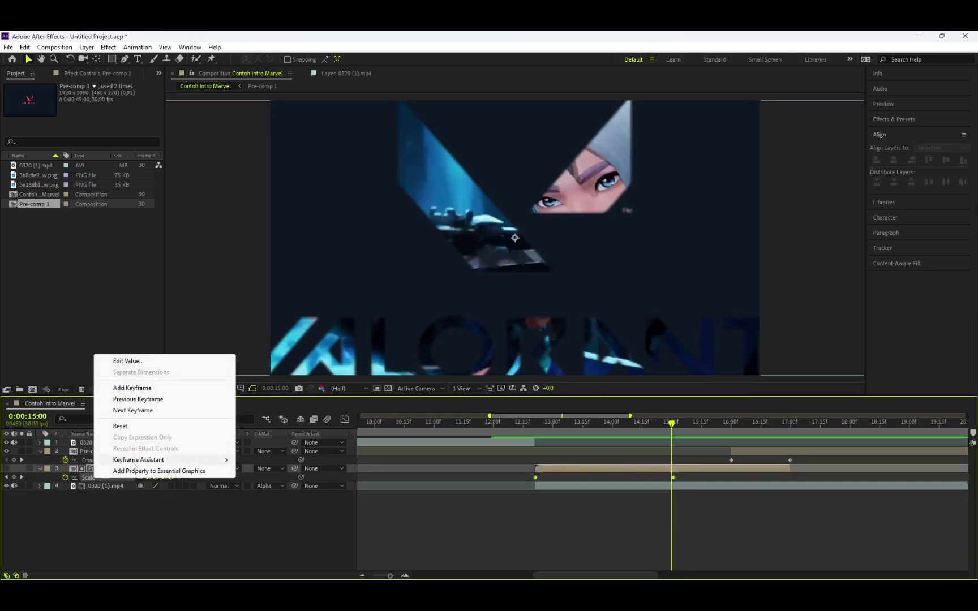
mouse_move(127, 466)
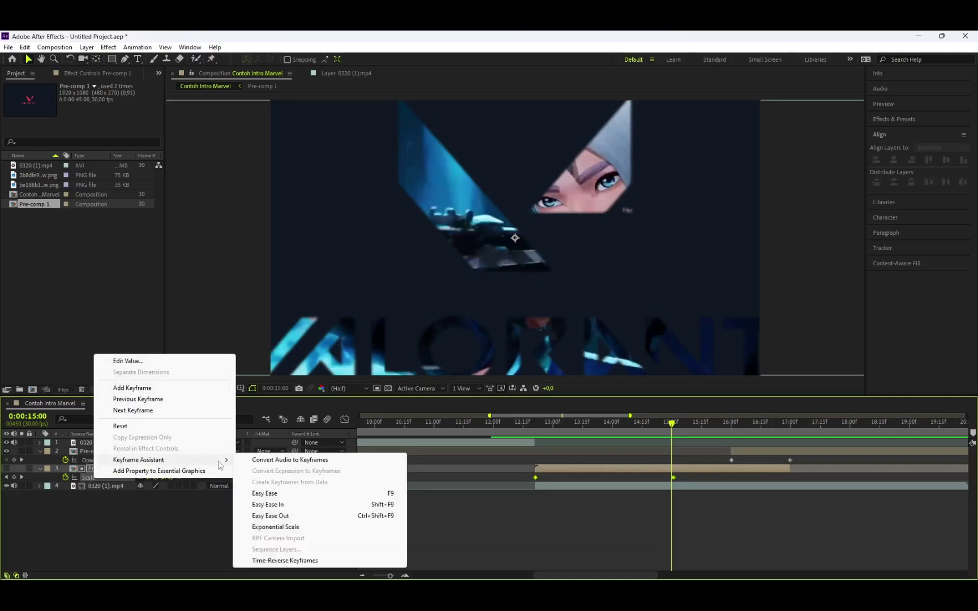
left_click(391, 496)
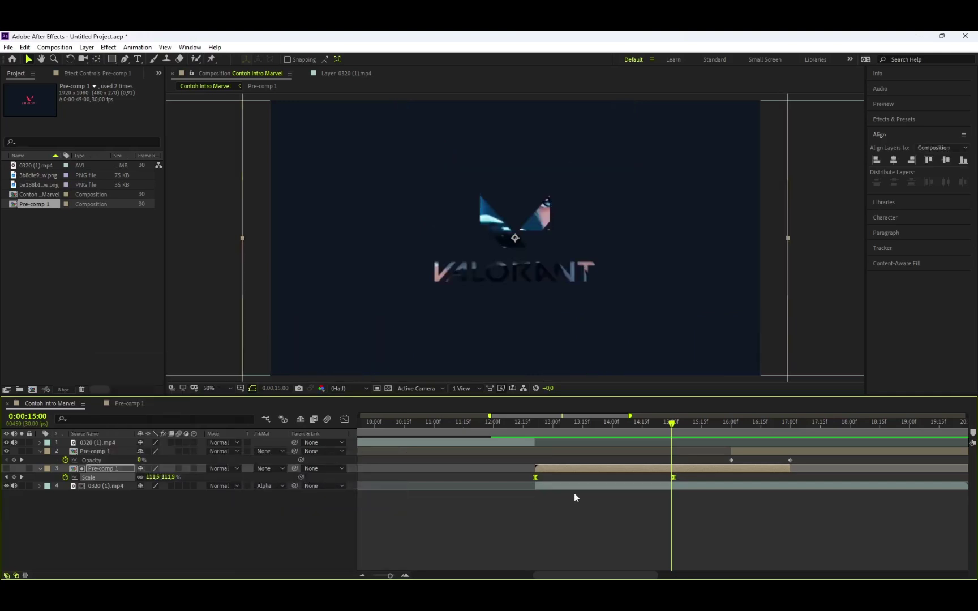
left_click_drag(494, 475, 683, 490)
left_click(554, 479)
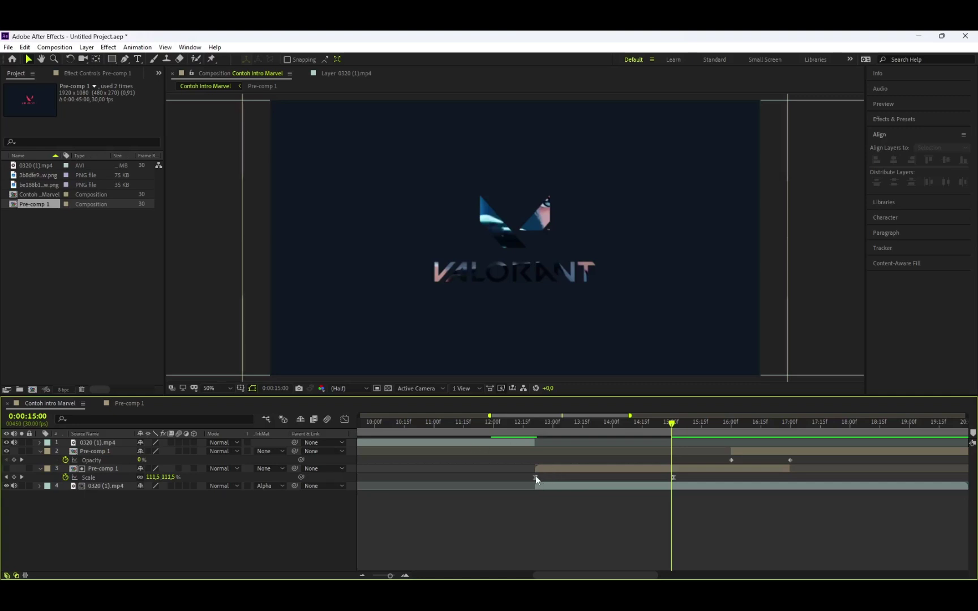
In the Graph Editor, extend the last Scale keyframe's incoming handle back to 0:00:12:21 and pull the first keyframe's outgoing handle longer and upward
left_click(535, 477)
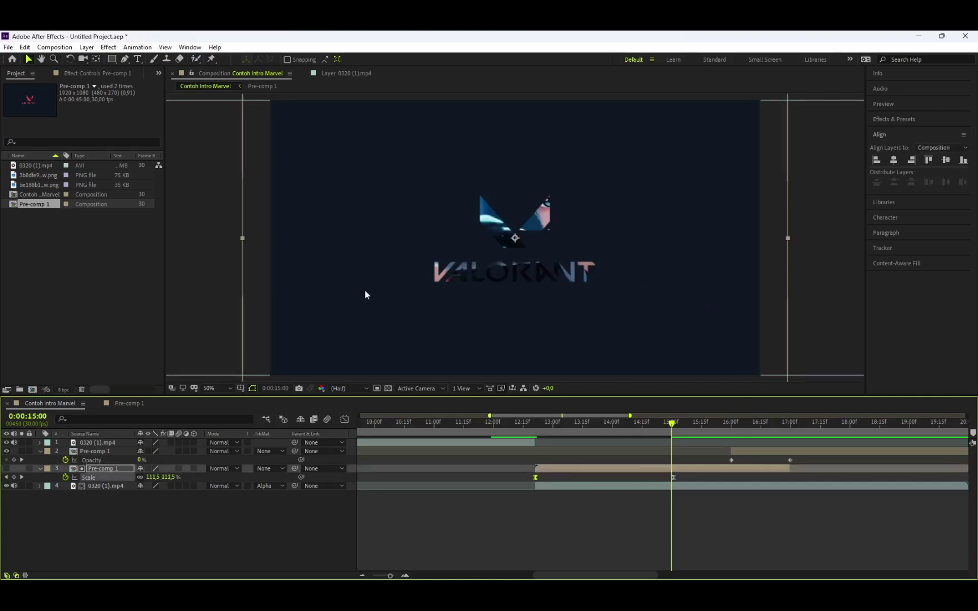
left_click(345, 420)
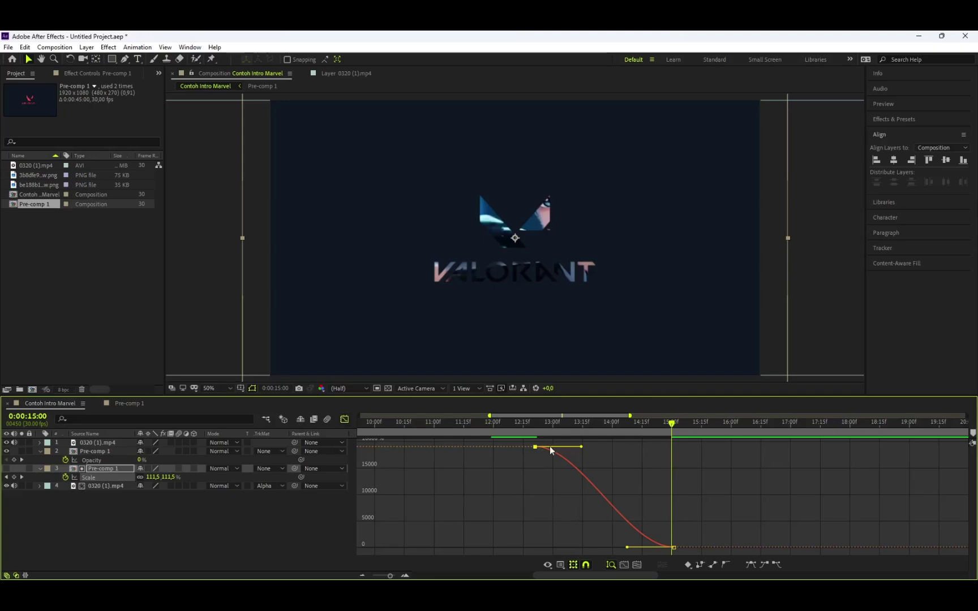
left_click(664, 429)
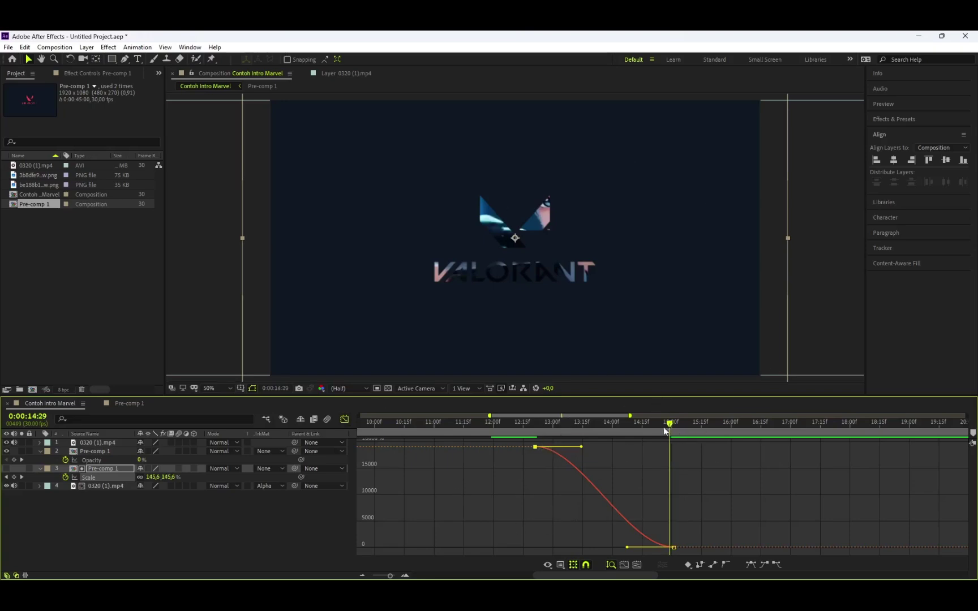
left_click_drag(663, 427, 535, 474)
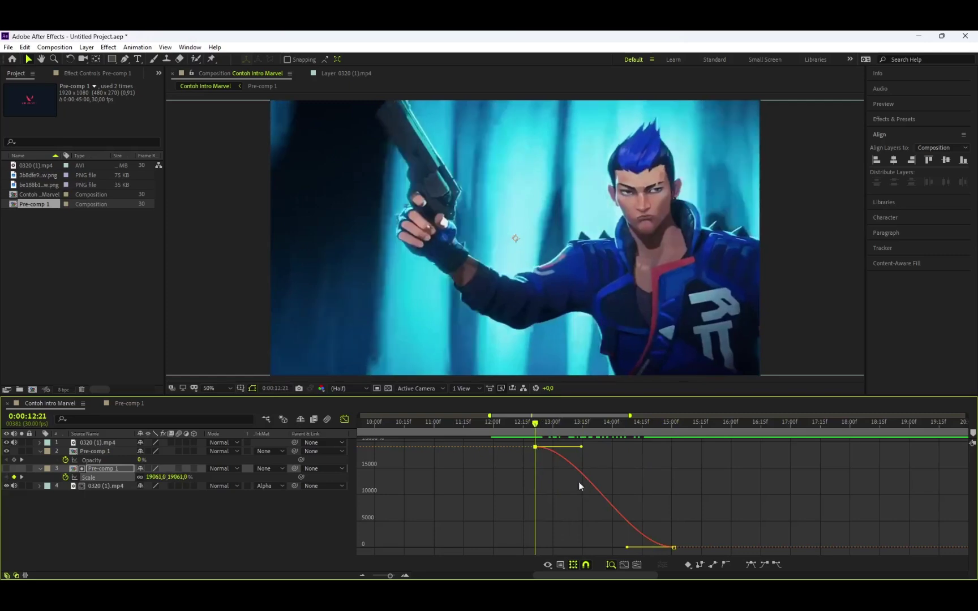
left_click(673, 547)
left_click_drag(627, 547, 372, 543)
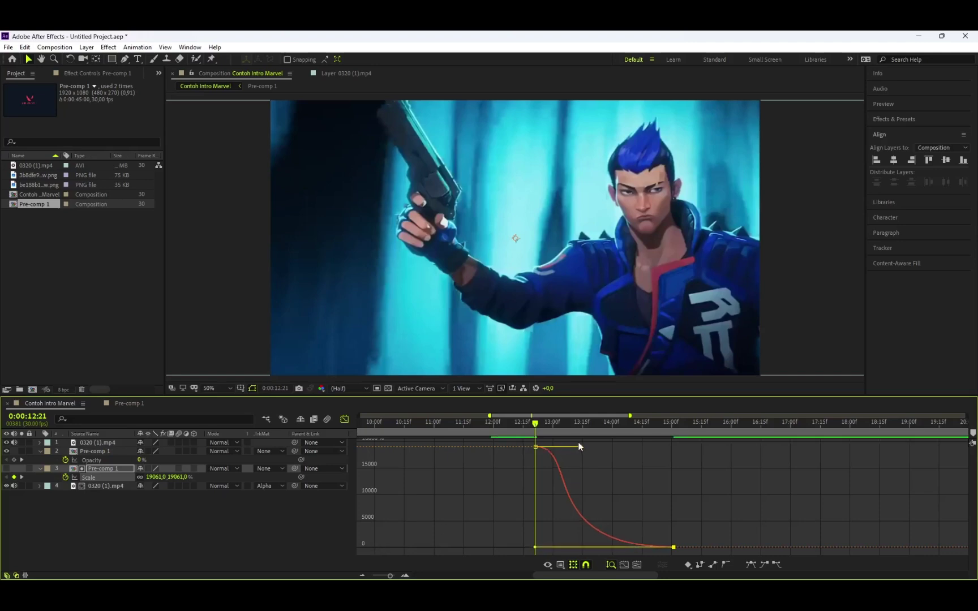
left_click_drag(580, 446, 603, 467)
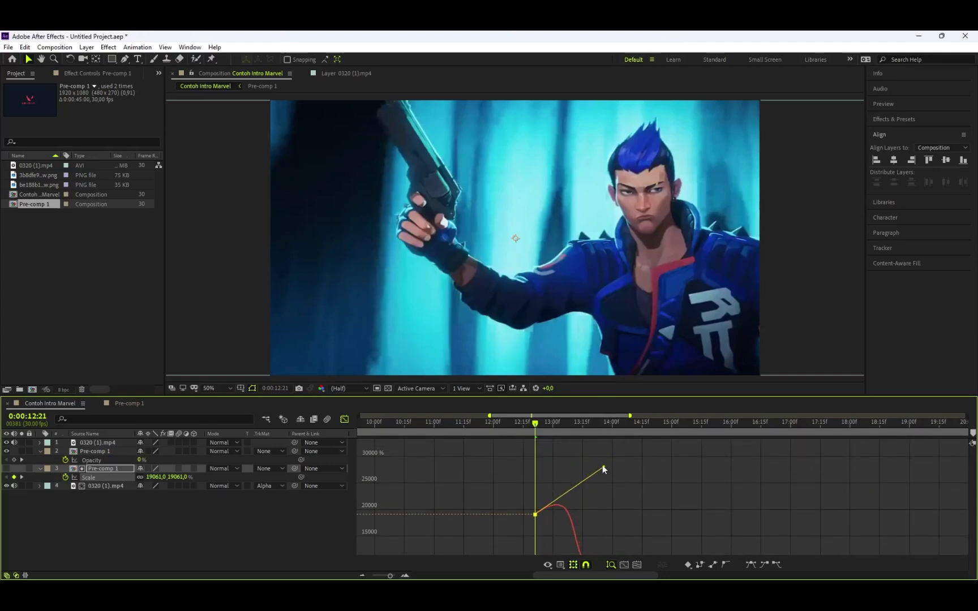
Preview the logo animation with the reshaped Scale curve, starting at 0:00:12:00
left_click(519, 424)
left_click(494, 435)
key("space")
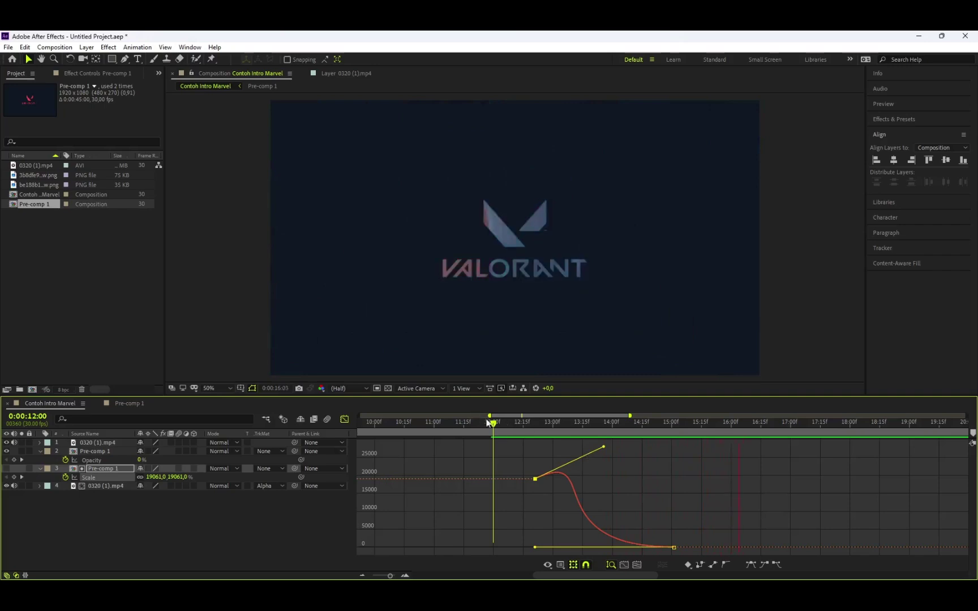
Scrub the playhead through the logo animation to 0:00:18:07 and close the Graph Editor
left_click_drag(493, 430, 865, 465)
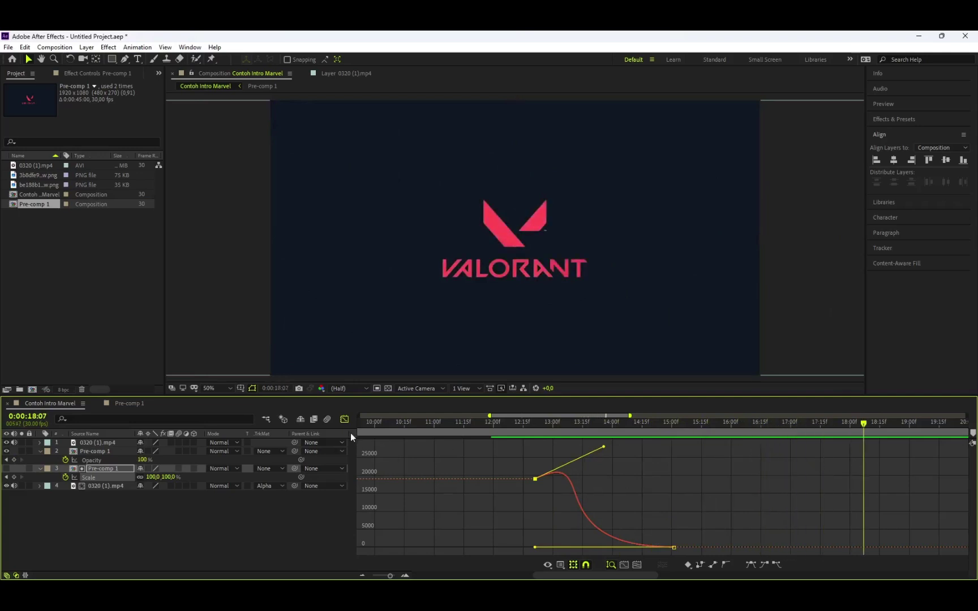
left_click(344, 420)
left_click(797, 519)
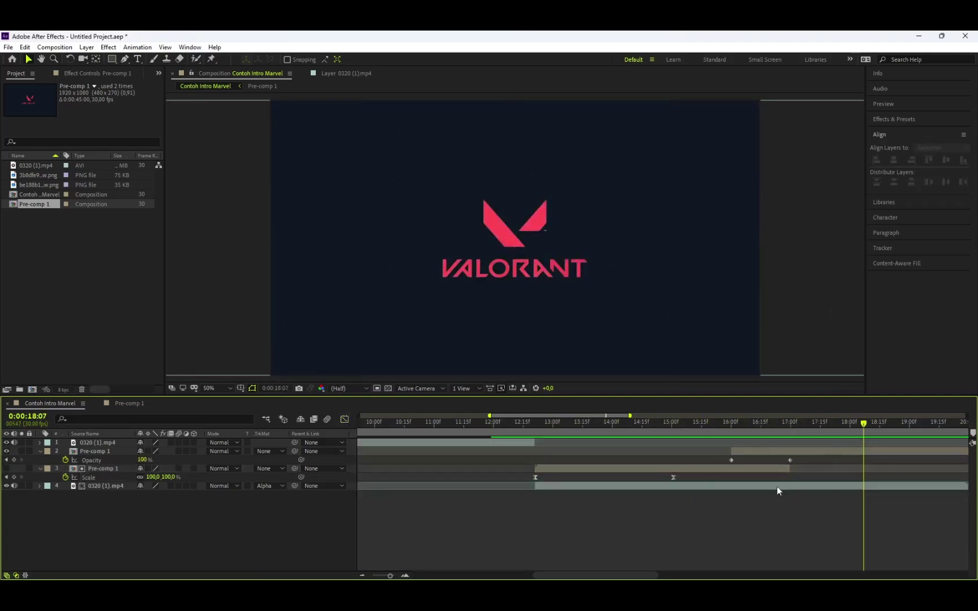
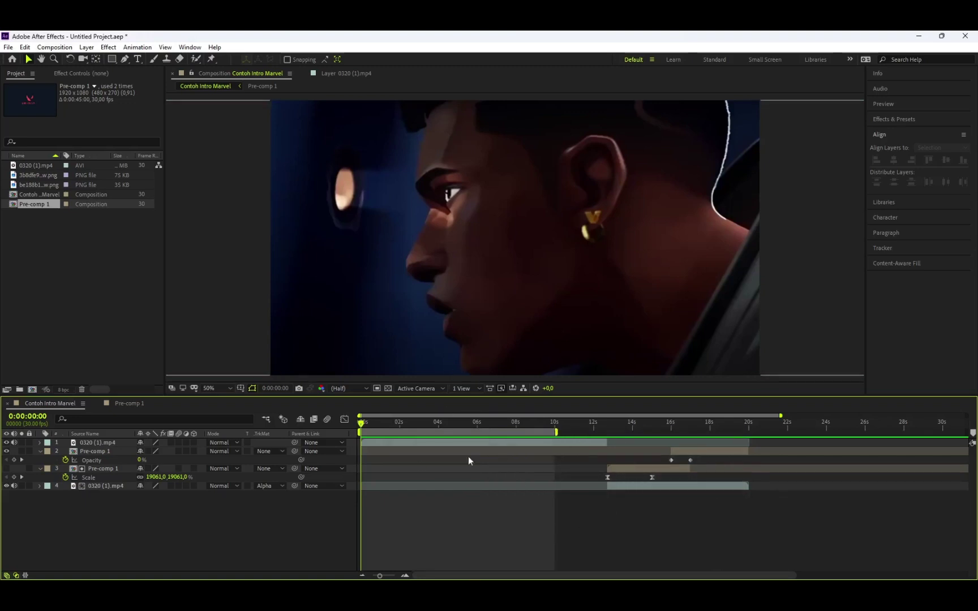
Set the work area end to 0:00:20:00, where the masked 0320 (1).mp4 layer ends
mouse_move(361, 429)
left_mouse_down()
mouse_move(518, 454)
mouse_move(969, 431)
mouse_move(974, 395)
mouse_move(545, 416)
mouse_move(650, 425)
mouse_move(591, 425)
mouse_move(672, 416)
left_mouse_up()
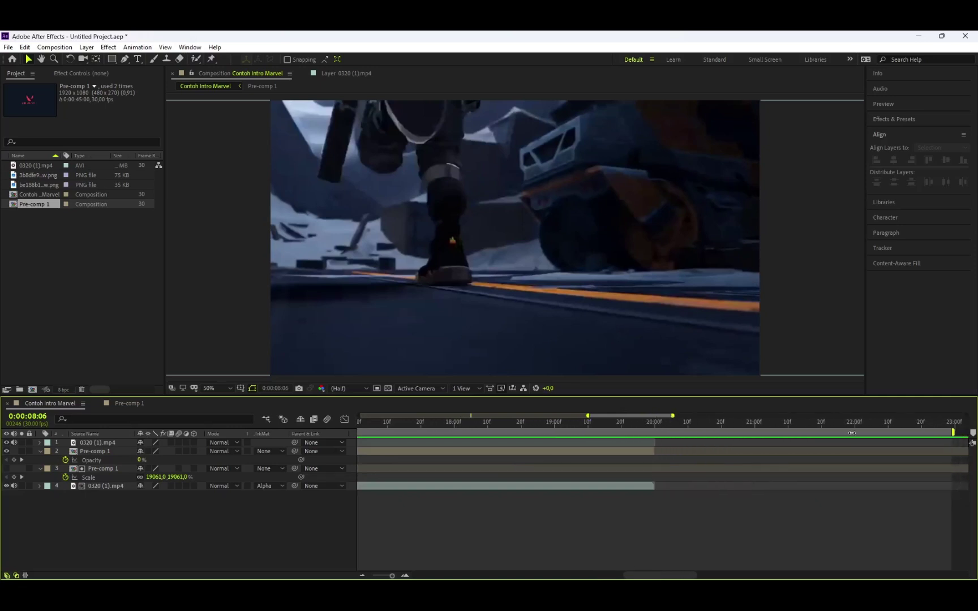
left_click_drag(968, 433, 656, 439)
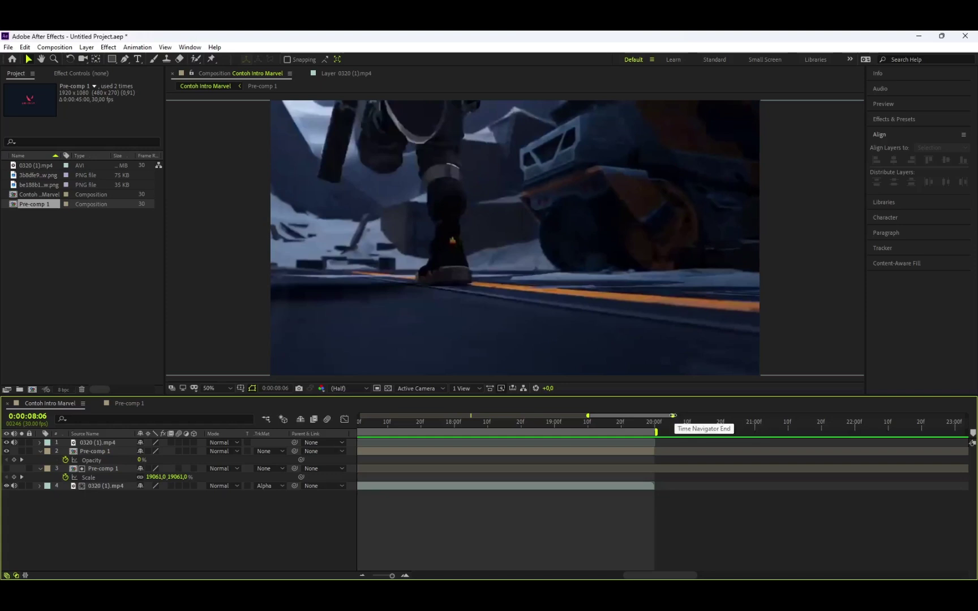
mouse_move(672, 415)
left_mouse_down()
mouse_move(685, 416)
mouse_move(666, 416)
left_mouse_up()
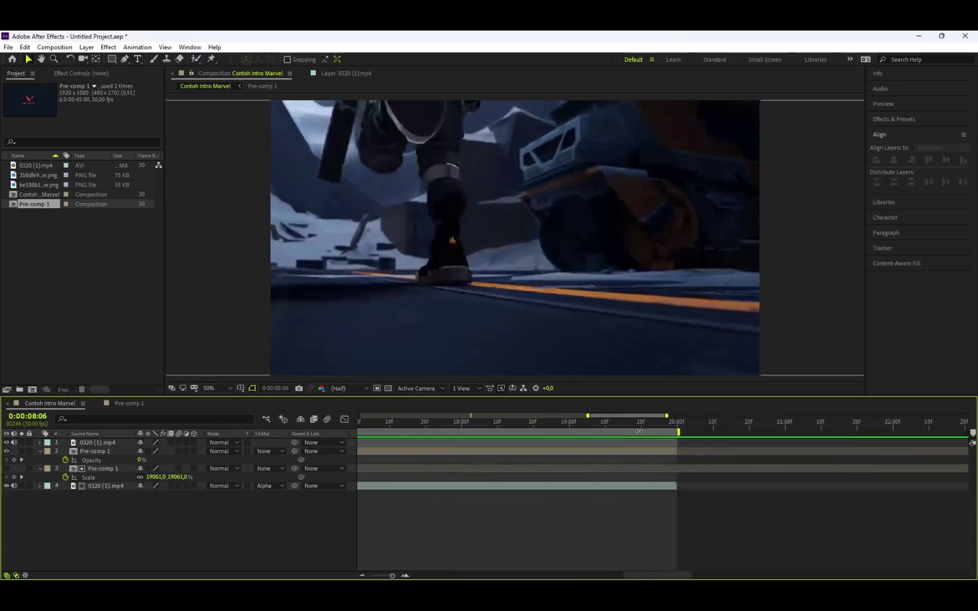
Review the work area by checking the frame at 0:00:19:27, playing a preview and scrubbing to 0:00:08:22
left_click_drag(558, 431, 667, 444)
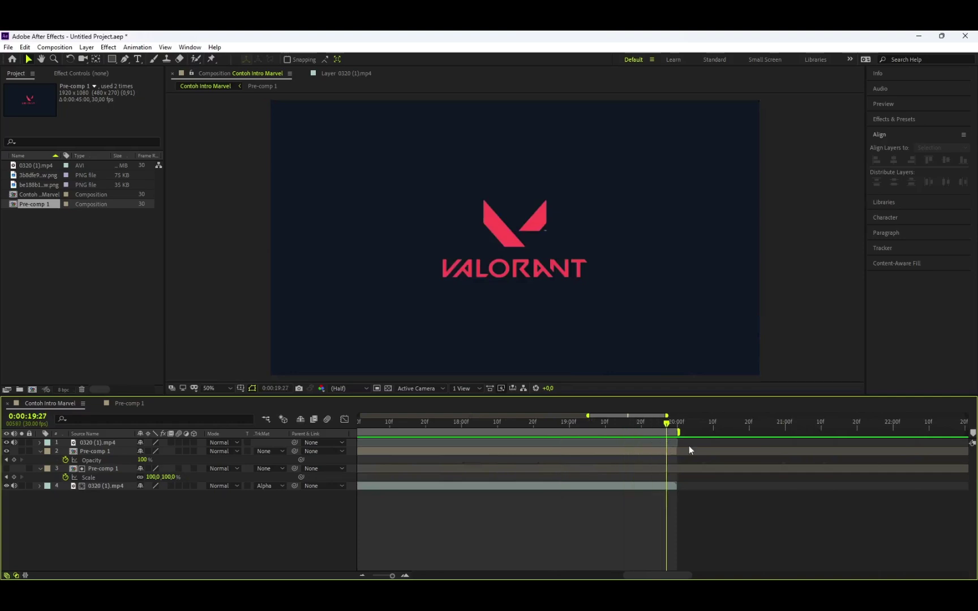
key("space")
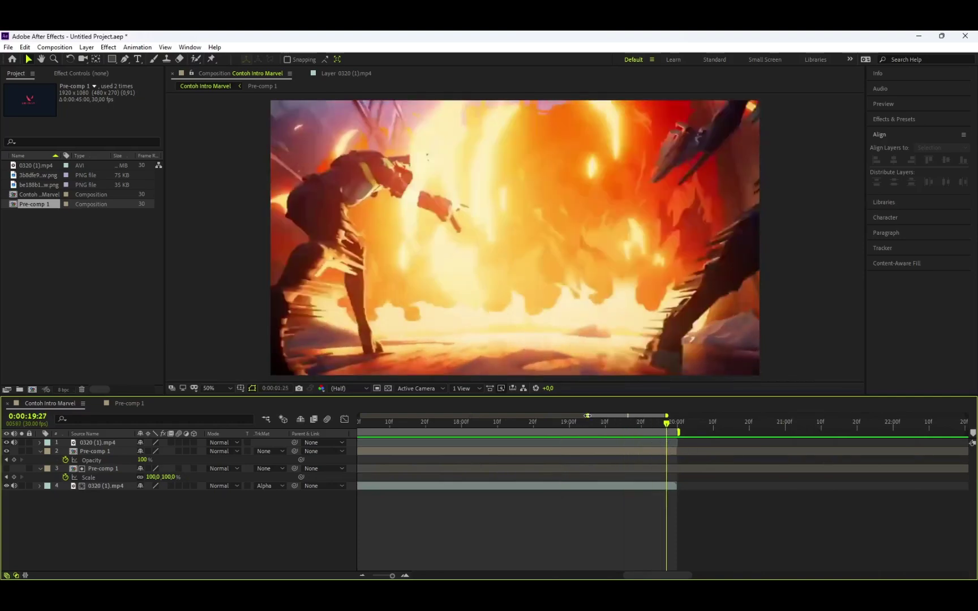
left_click_drag(588, 416, 360, 416)
key("space")
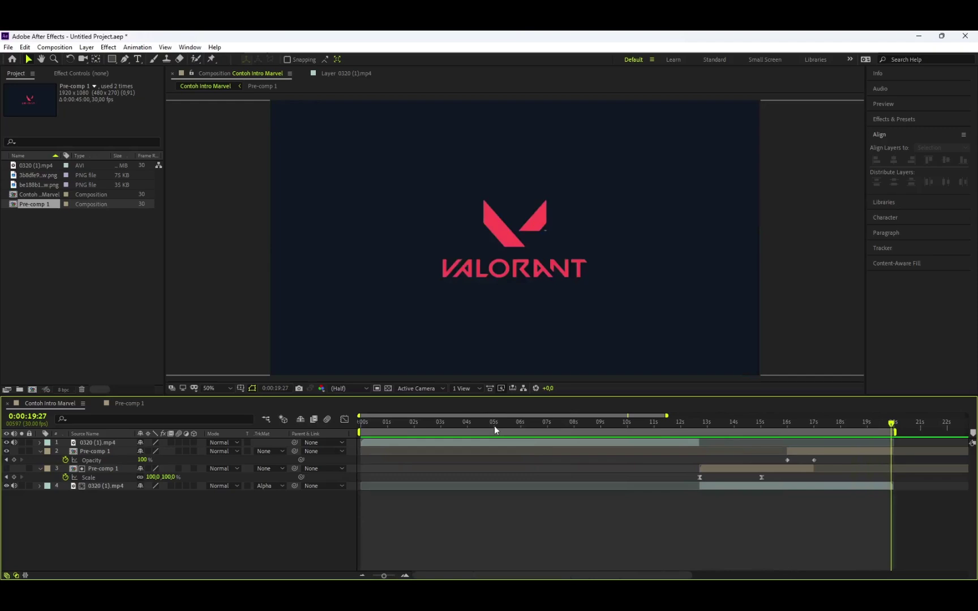
left_click_drag(494, 430, 594, 429)
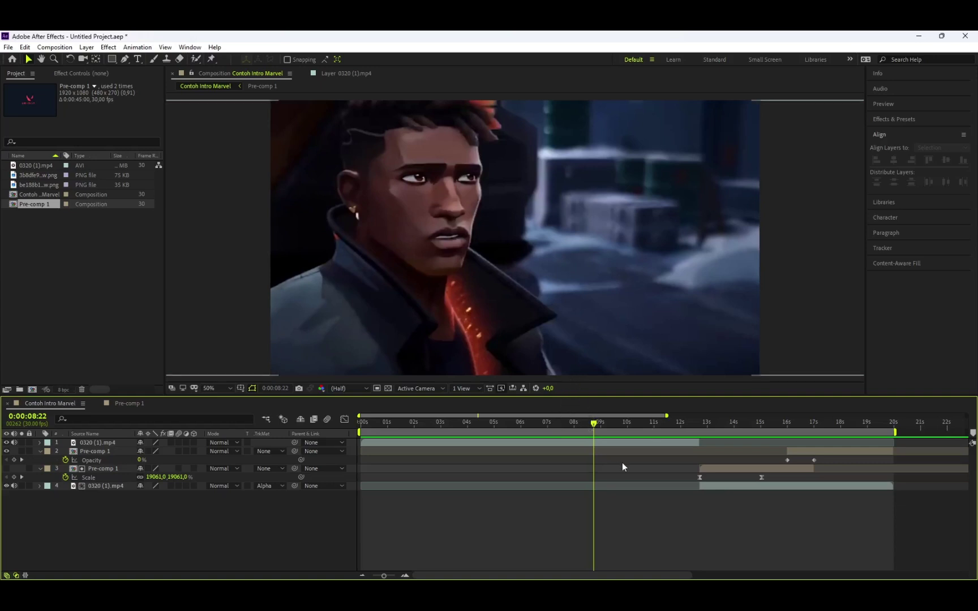
Add the Contoh Intro Marvel composition to the Render Queue
left_click(8, 47)
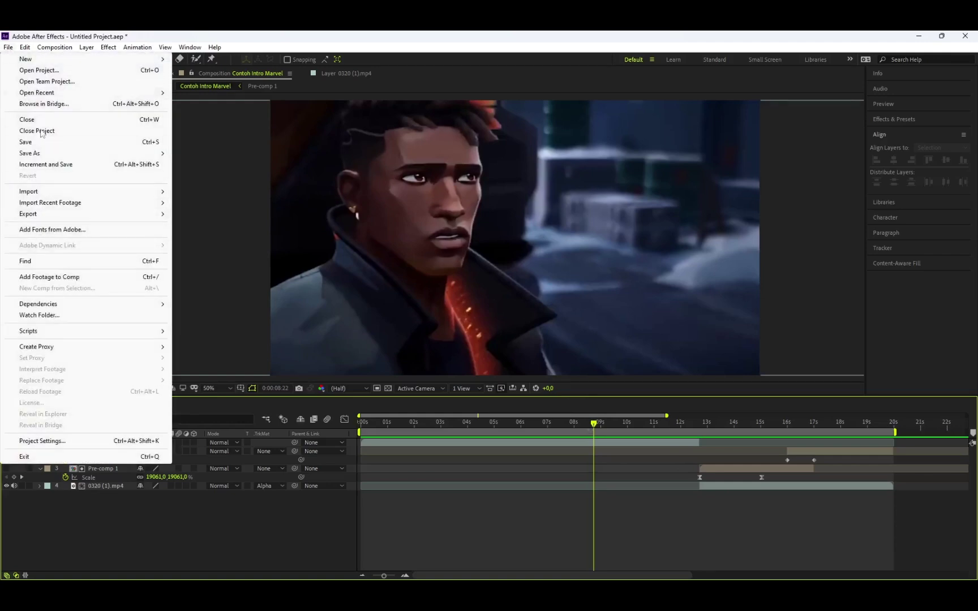
left_click(10, 48)
left_click(13, 49)
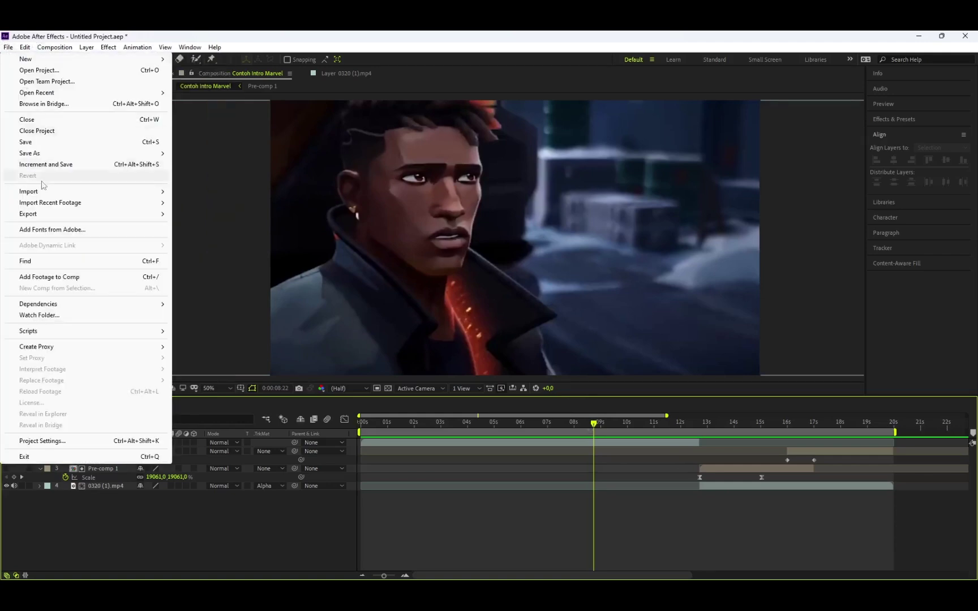
mouse_move(41, 220)
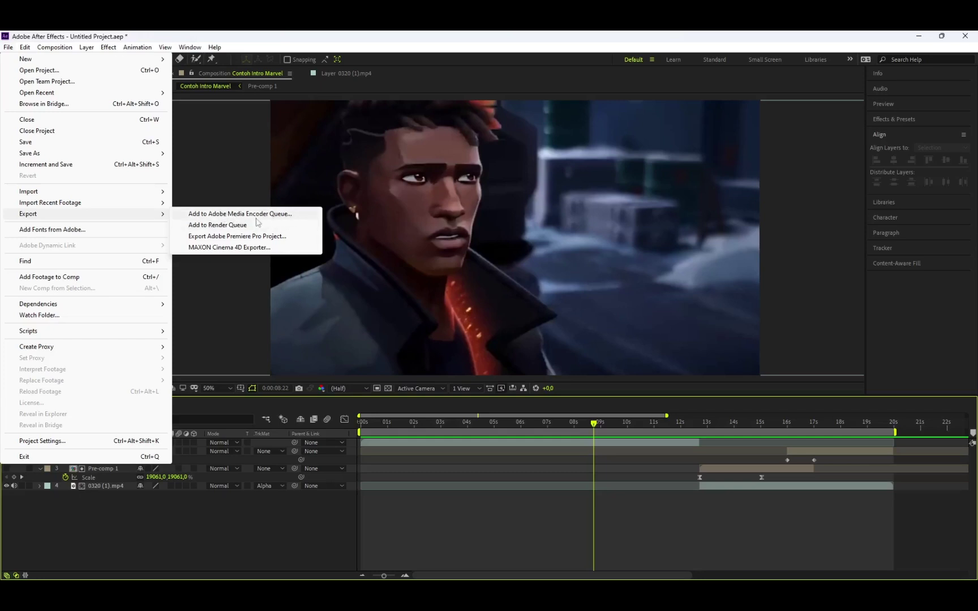
left_click(221, 226)
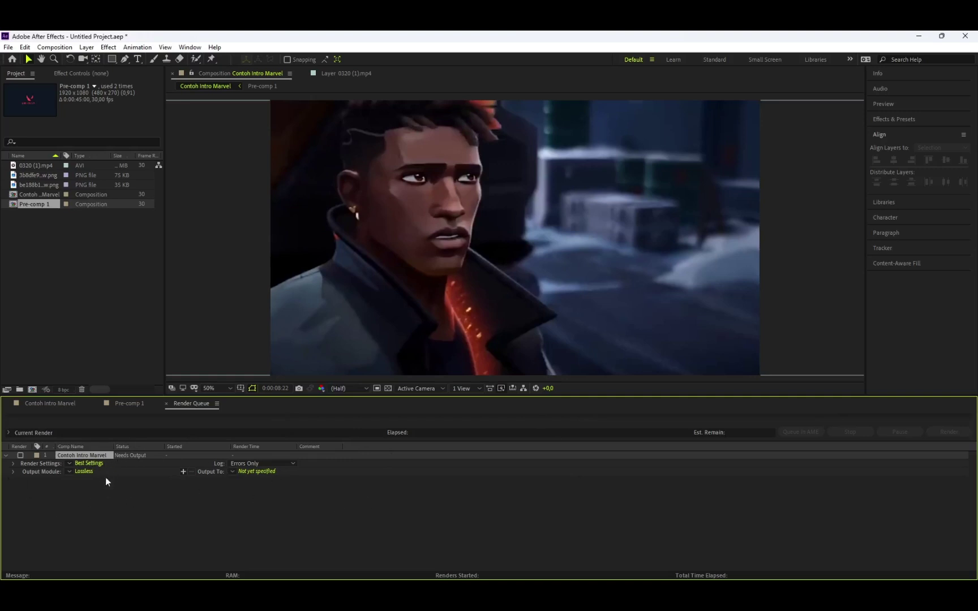
Examine the available render settings, output module, output naming and log options for the queued composition
left_click(72, 463)
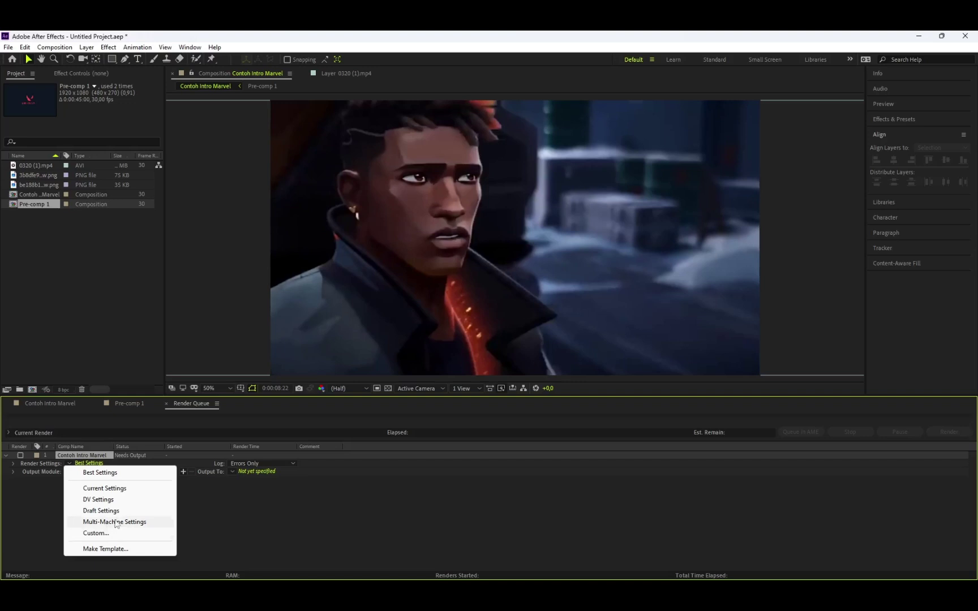
left_click(192, 505)
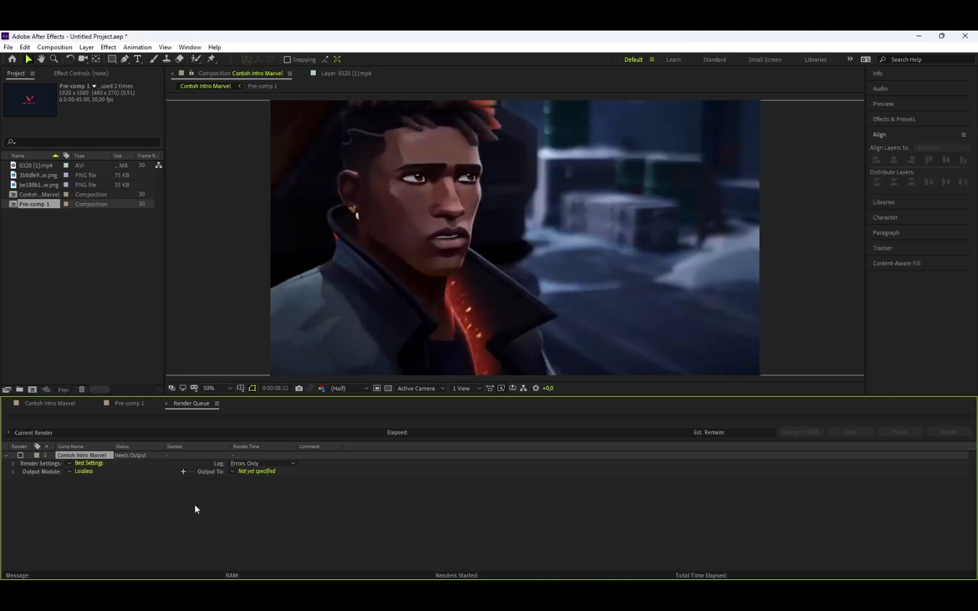
left_click(61, 471)
left_click(66, 472)
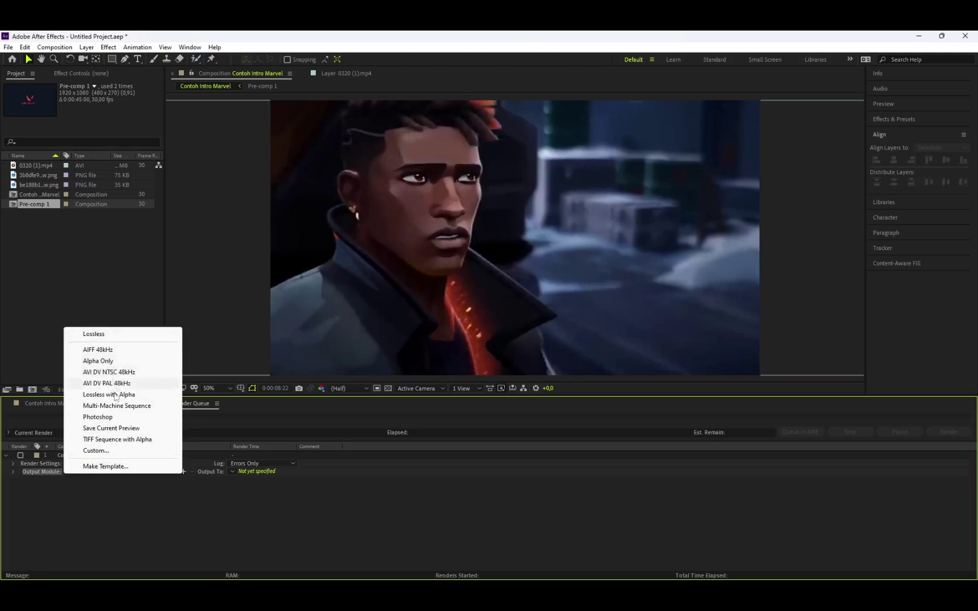
left_click(211, 510)
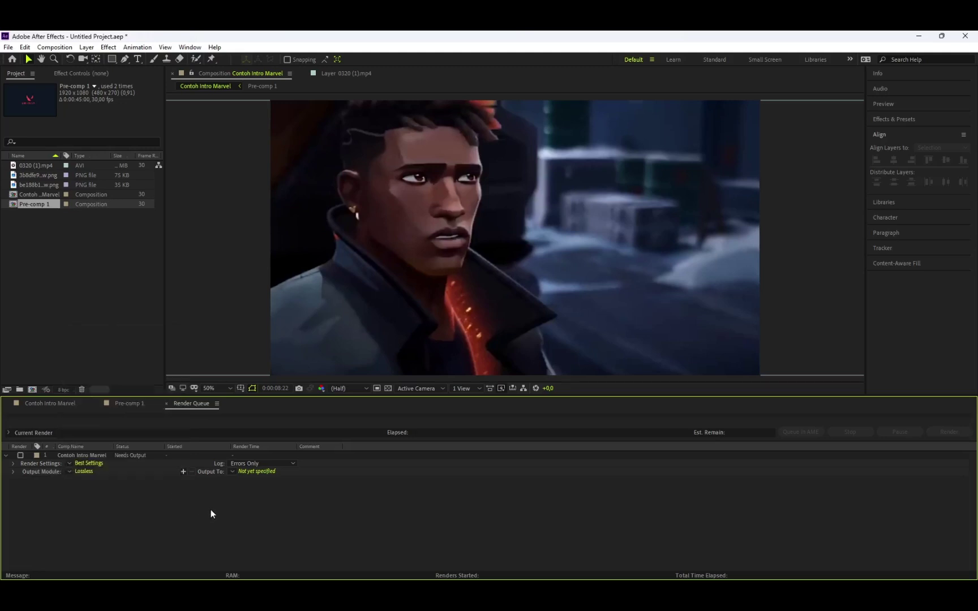
left_click(232, 472)
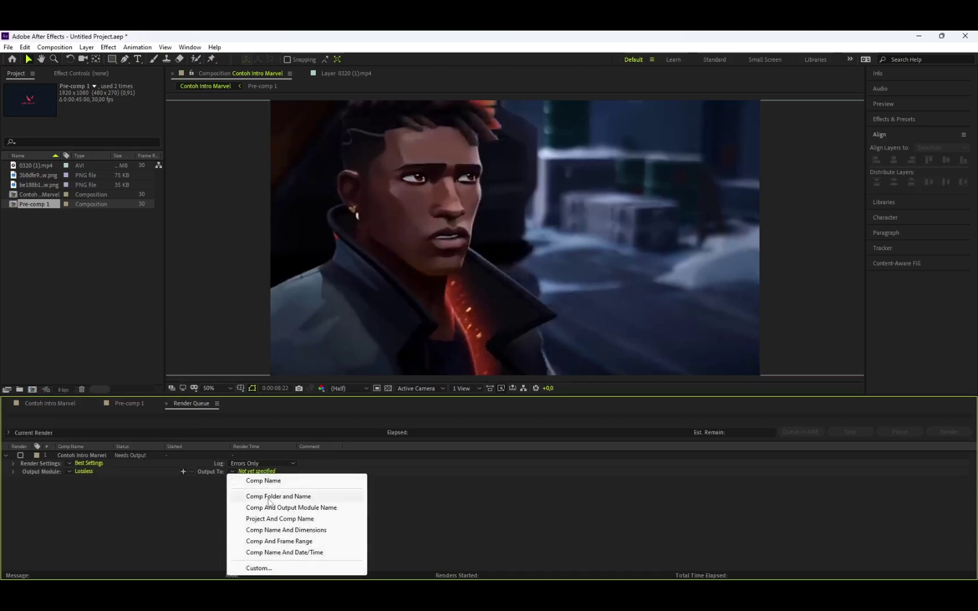
left_click(432, 503)
left_click(250, 465)
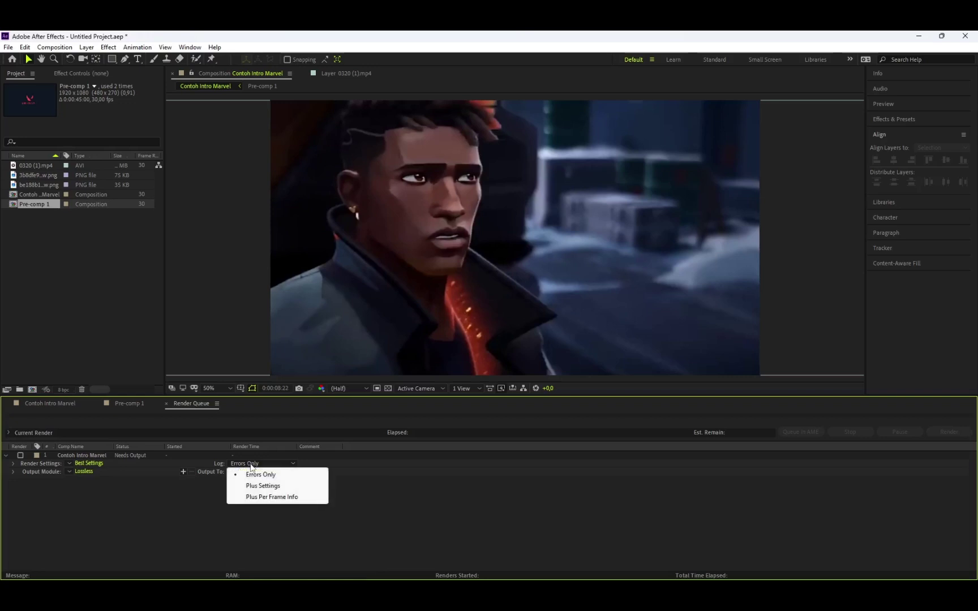
left_click(159, 519)
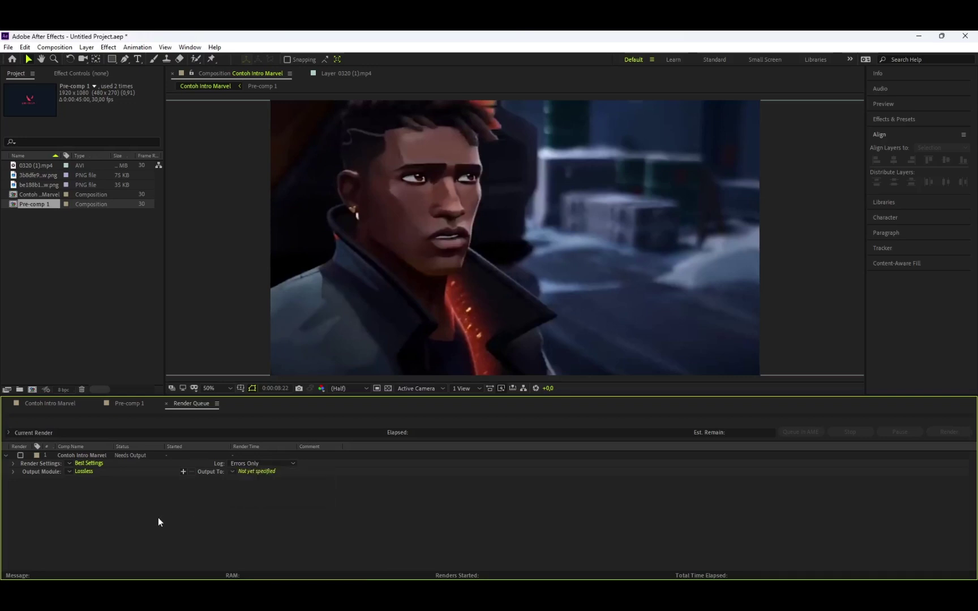
Check the file types offered for the output movie, and cancel without saving a destination
left_click(253, 473)
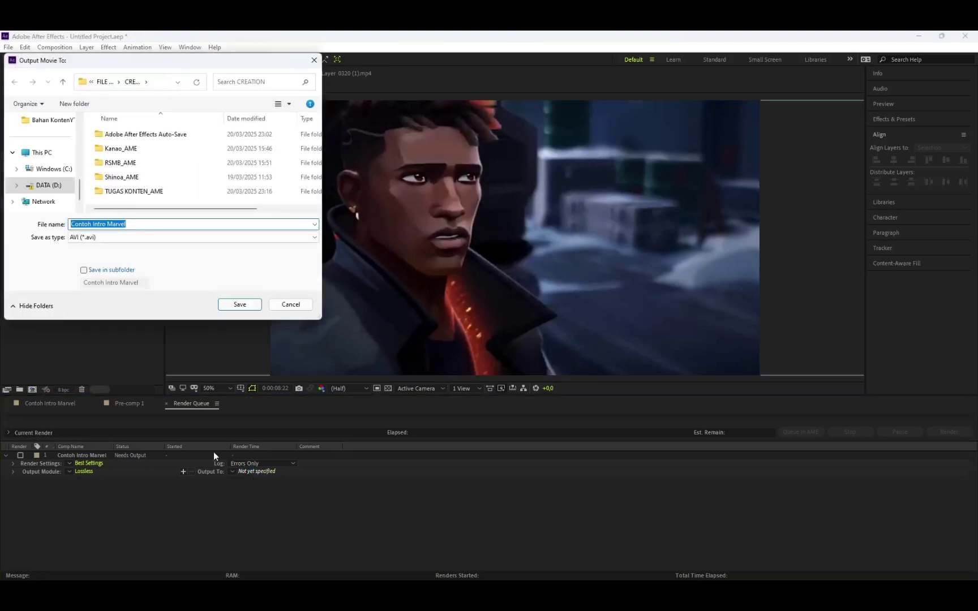
left_click(102, 239)
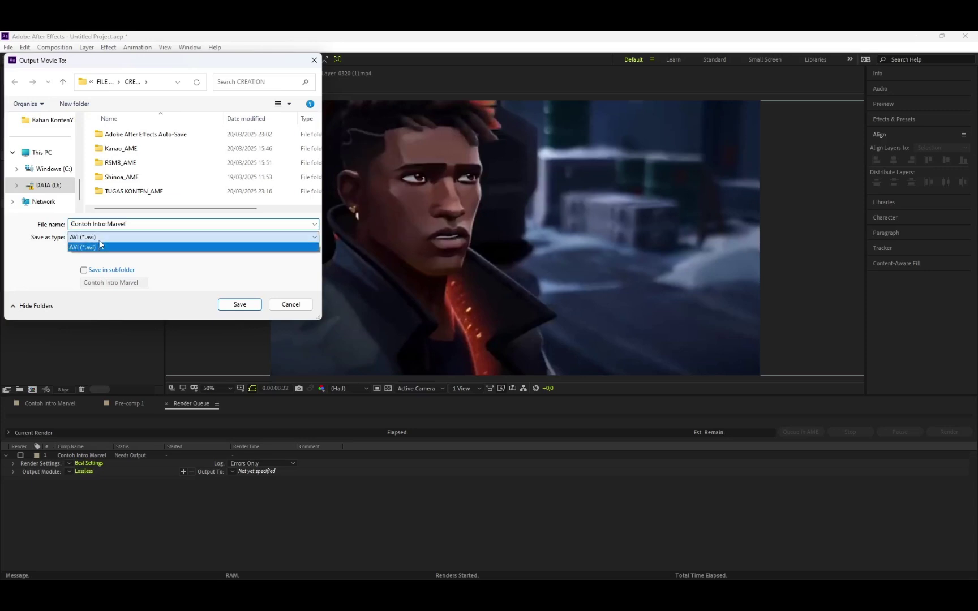
left_click(103, 239)
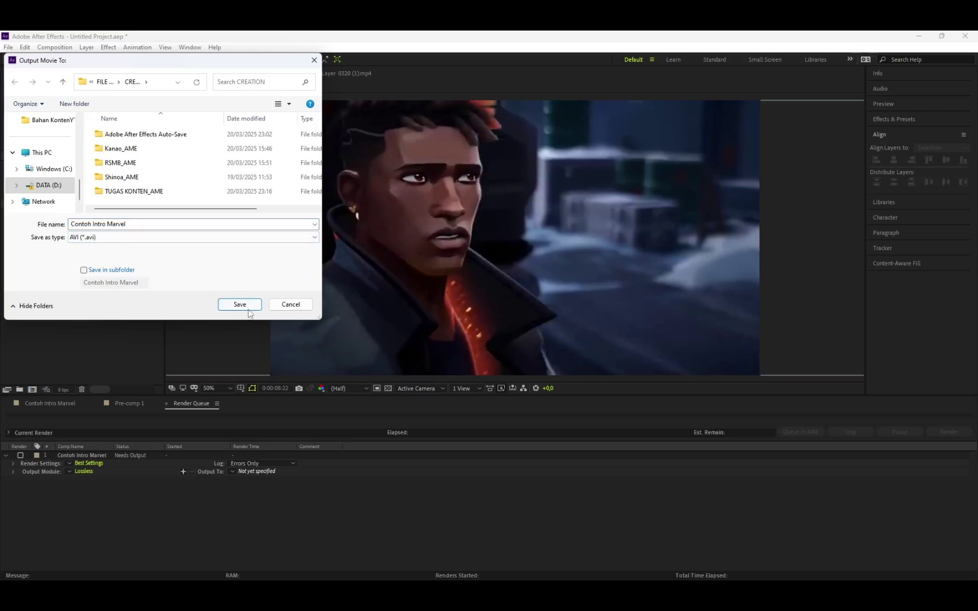
left_click(291, 305)
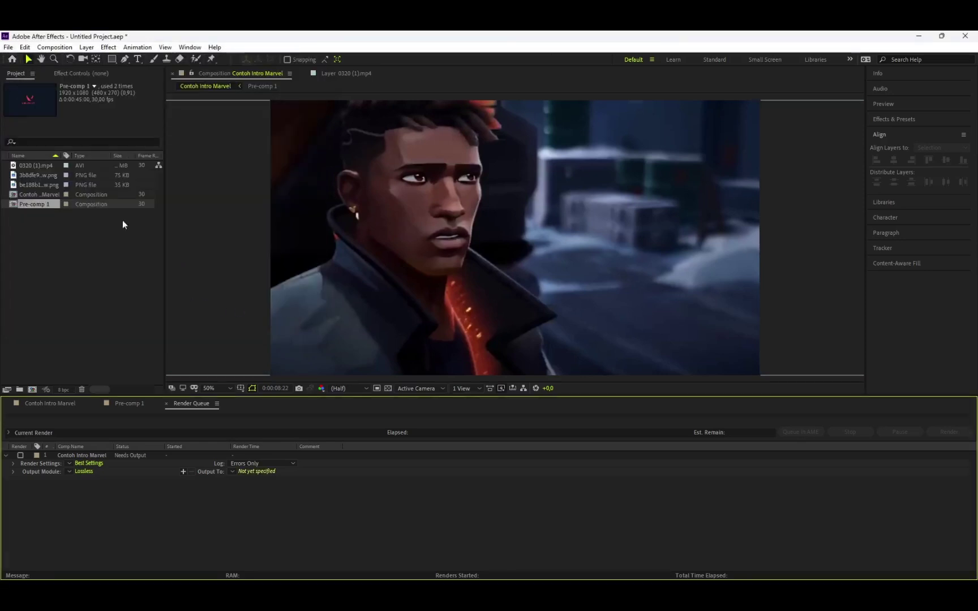
left_click_drag(113, 204, 253, 414)
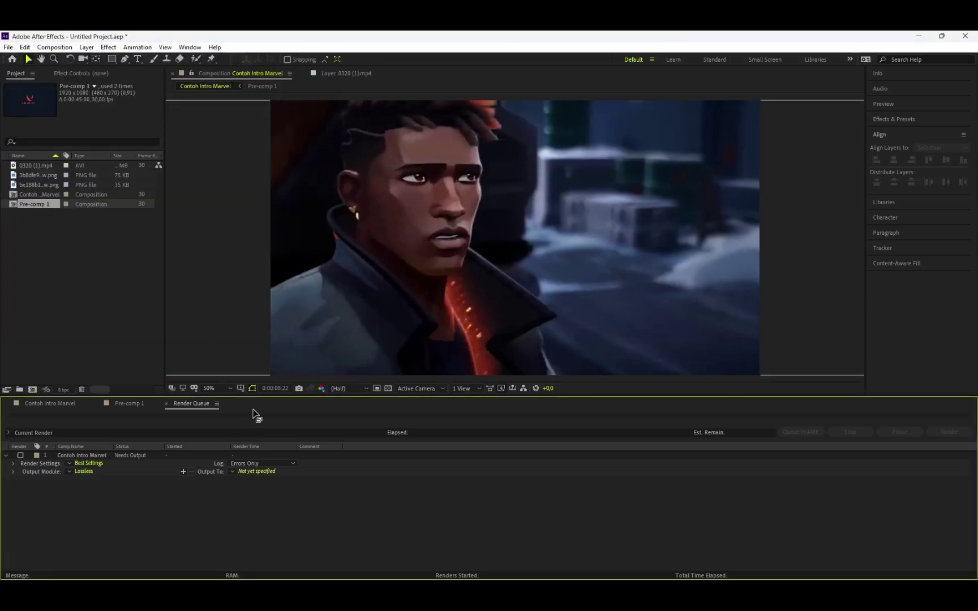
Set the render output to Contoh Intro Marvel.avi, close the Render Queue and return to the Contoh Intro Marvel timeline
left_click(250, 472)
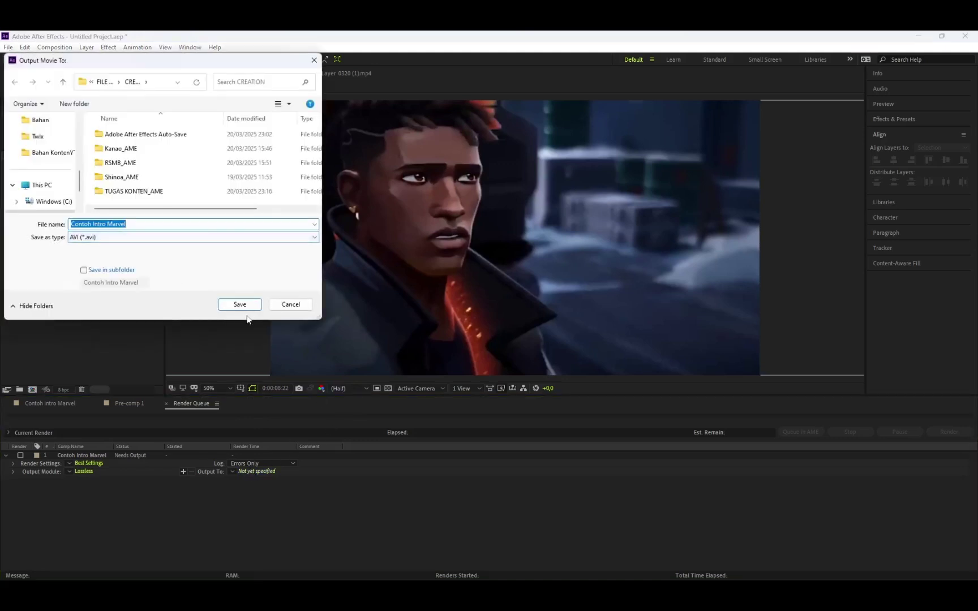
left_click(240, 305)
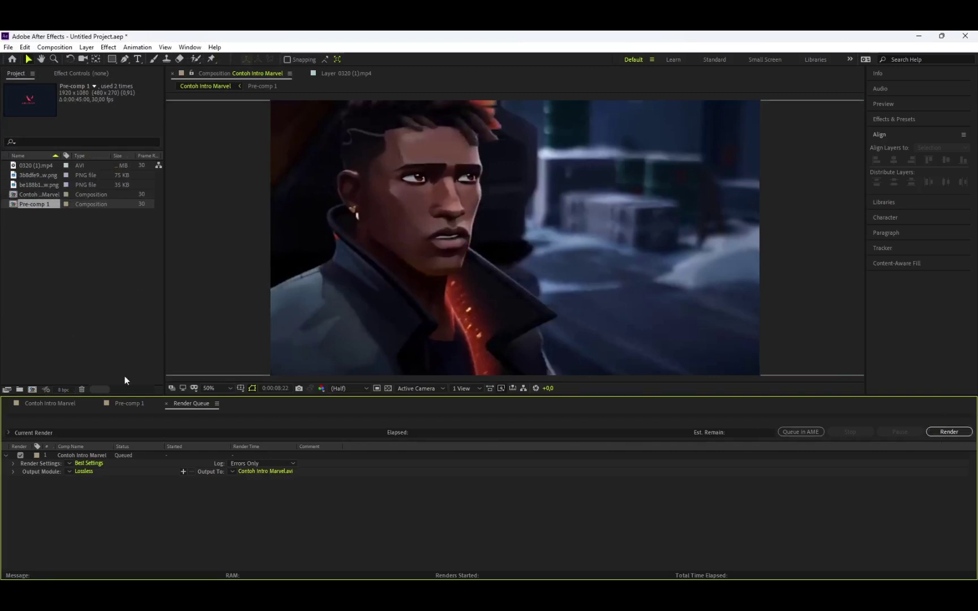
left_click(164, 403)
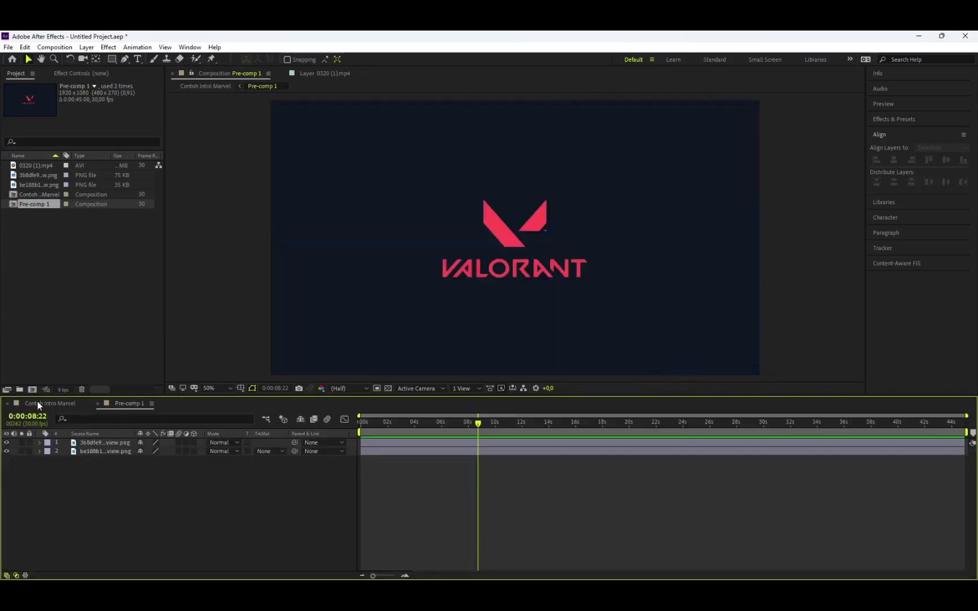
left_click(38, 403)
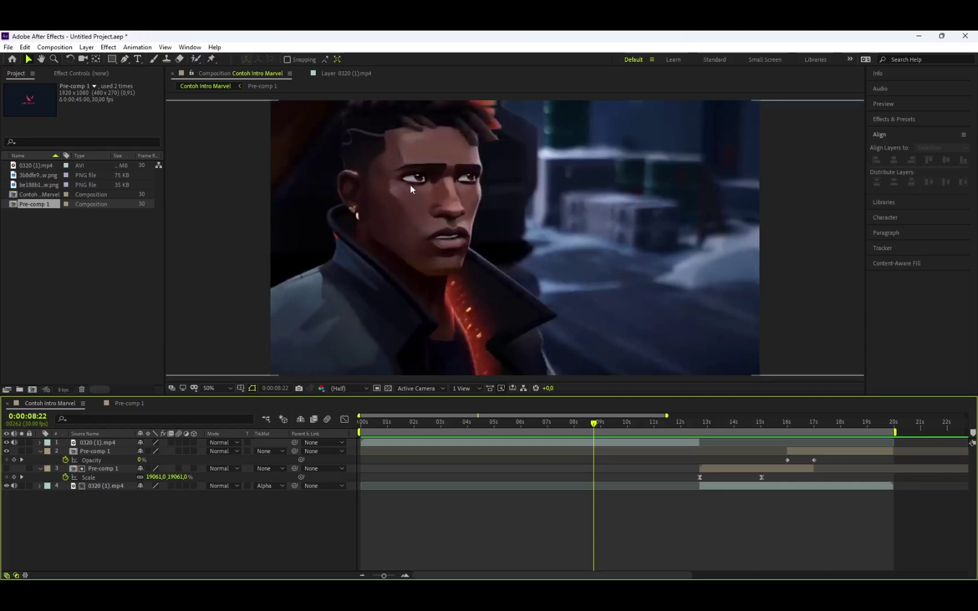
Send the Contoh Intro Marvel composition to the Adobe Media Encoder queue
left_click(8, 48)
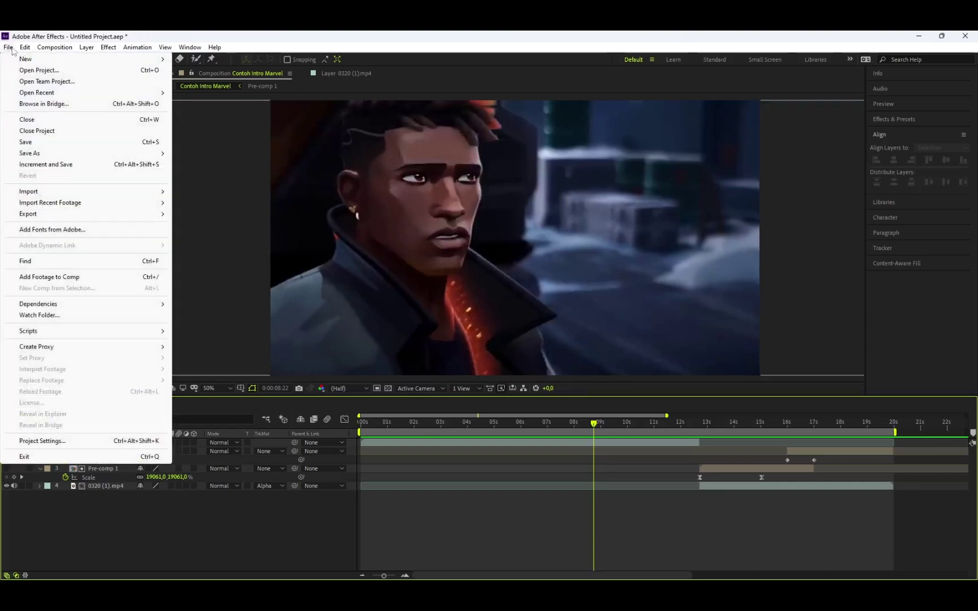
mouse_move(44, 215)
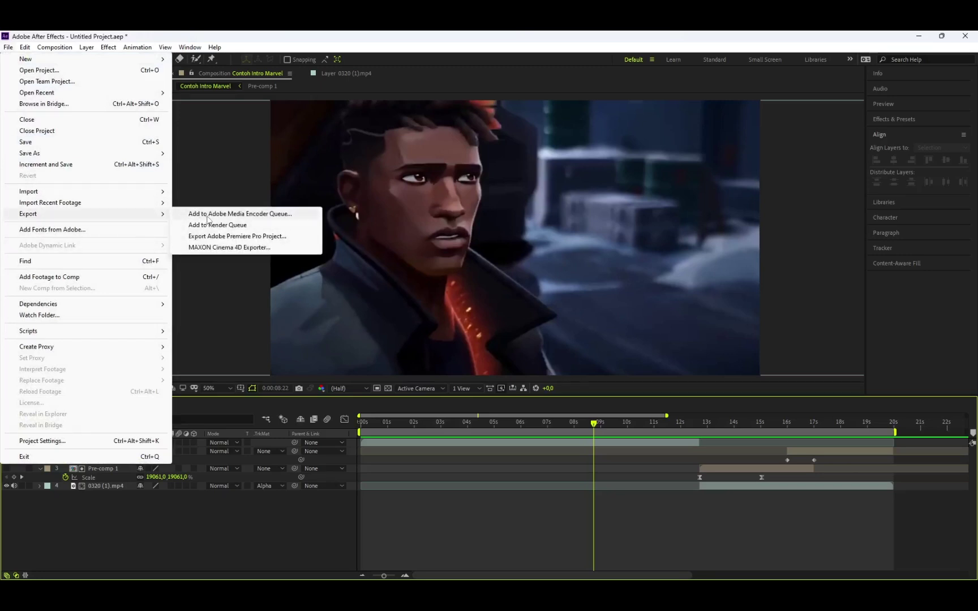
left_click(257, 215)
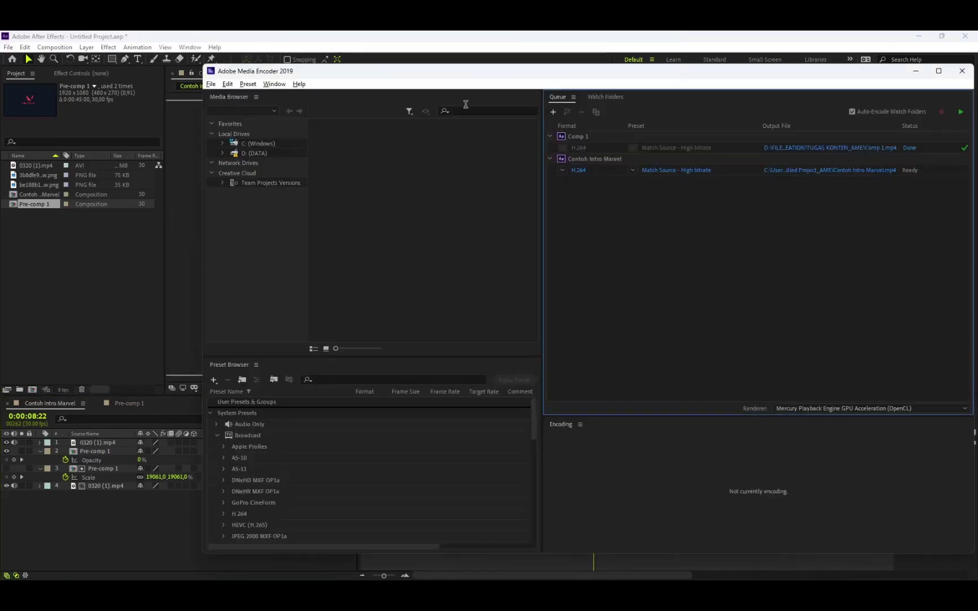
Examine the H.264 presets offered for the queued Contoh Intro Marvel composition, leaving the preset as it is
left_click_drag(464, 74, 328, 61)
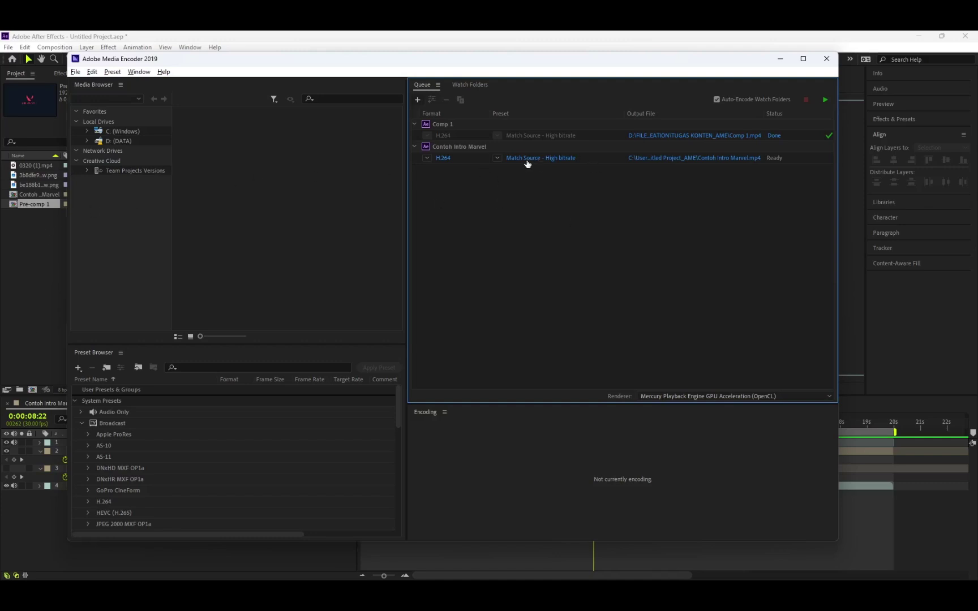
left_click(498, 158)
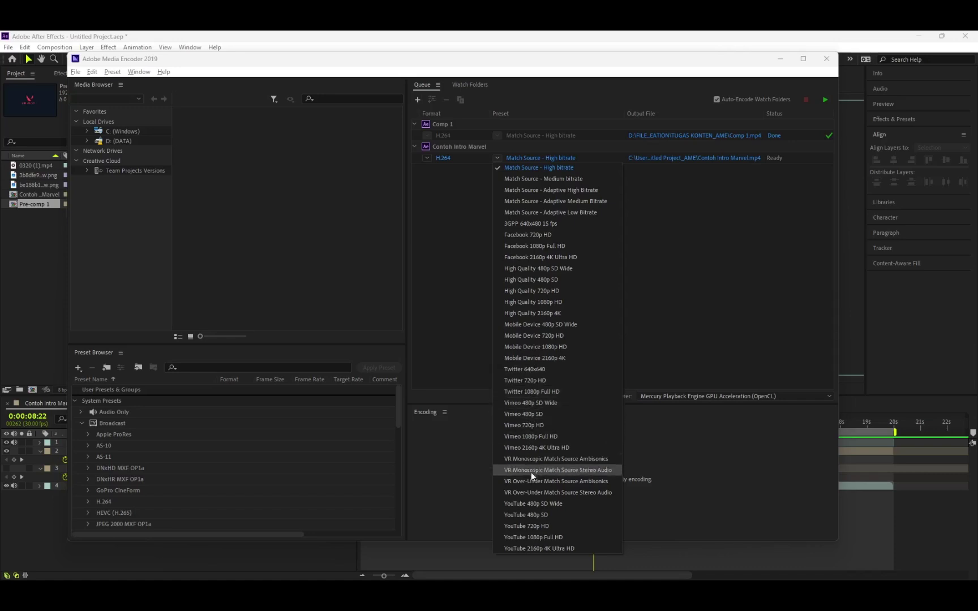
left_click(751, 218)
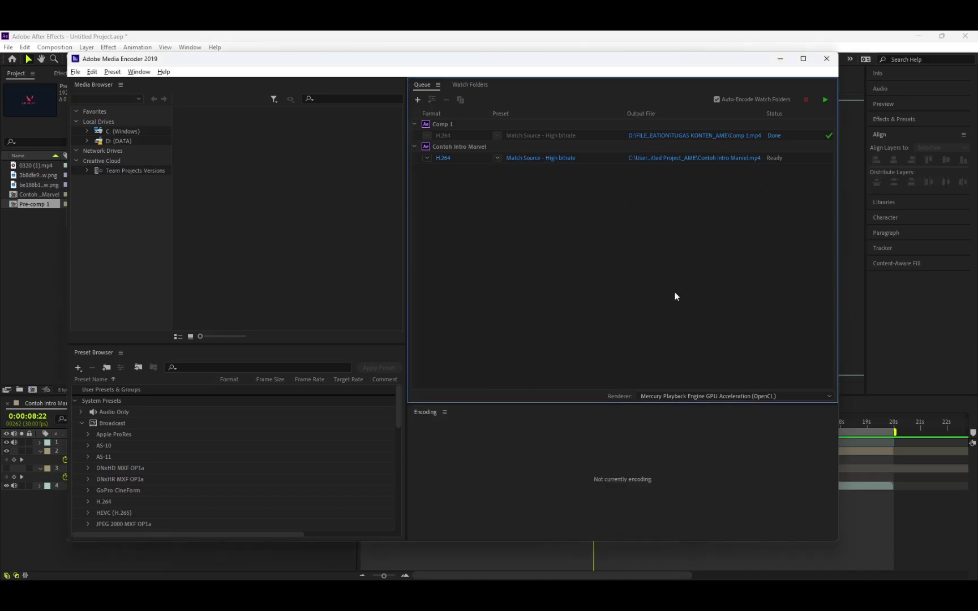
Set the Contoh Intro Marvel output file to Intro Marvel Tapi Valorant.mp4 in the Bahan KontenYT folder
left_click(690, 158)
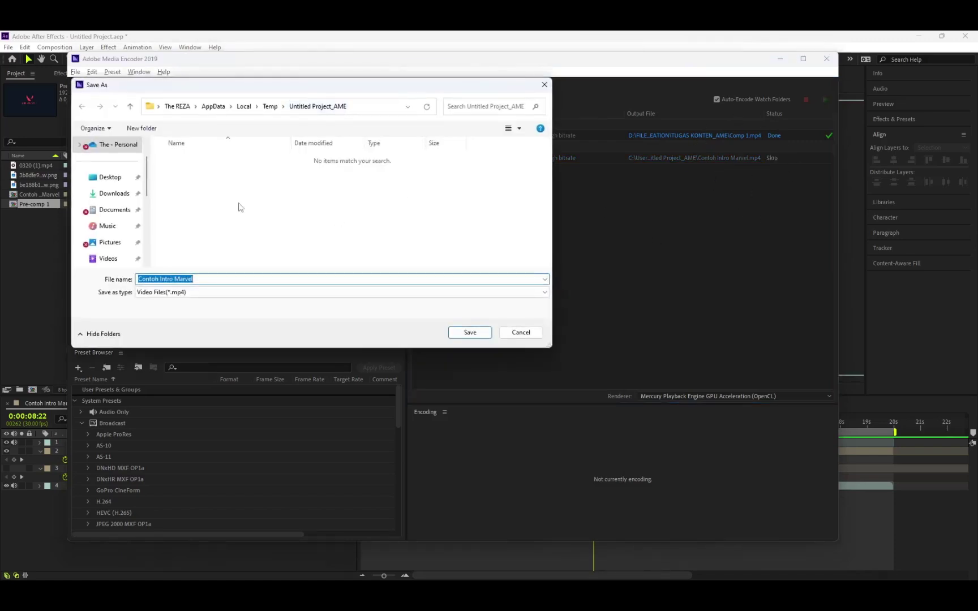
scroll(125, 204, "down", 3)
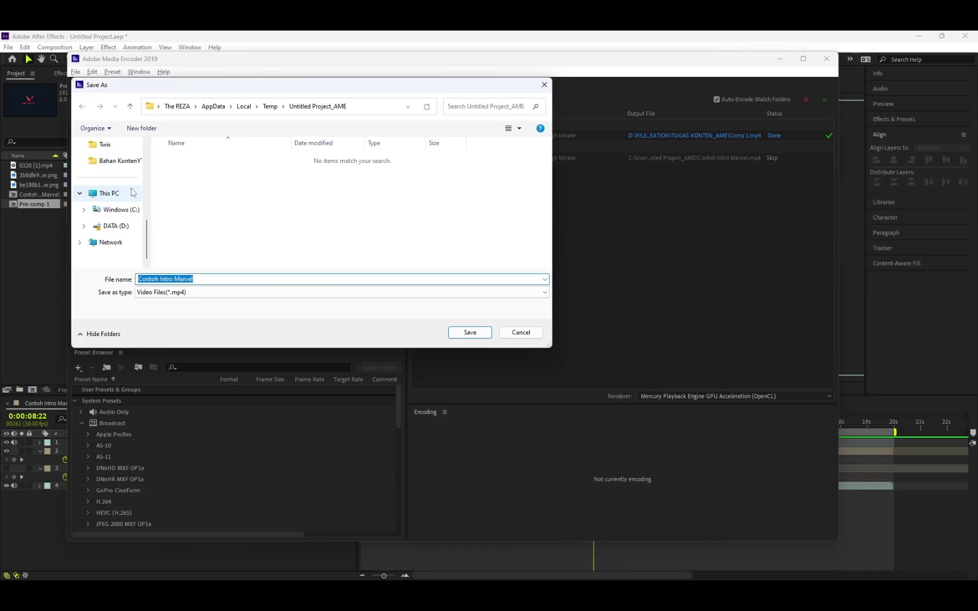
left_click(119, 161)
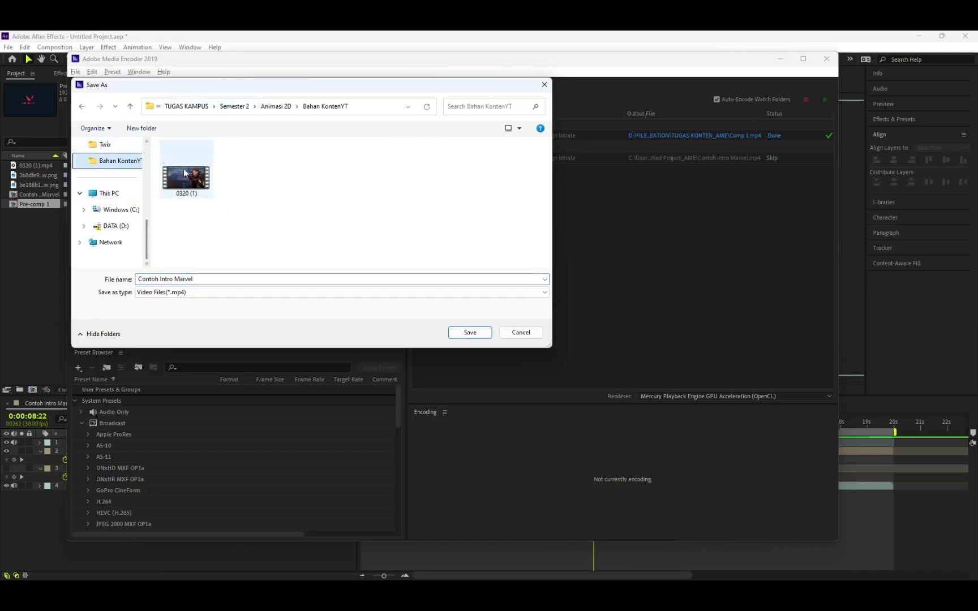
left_click(217, 278)
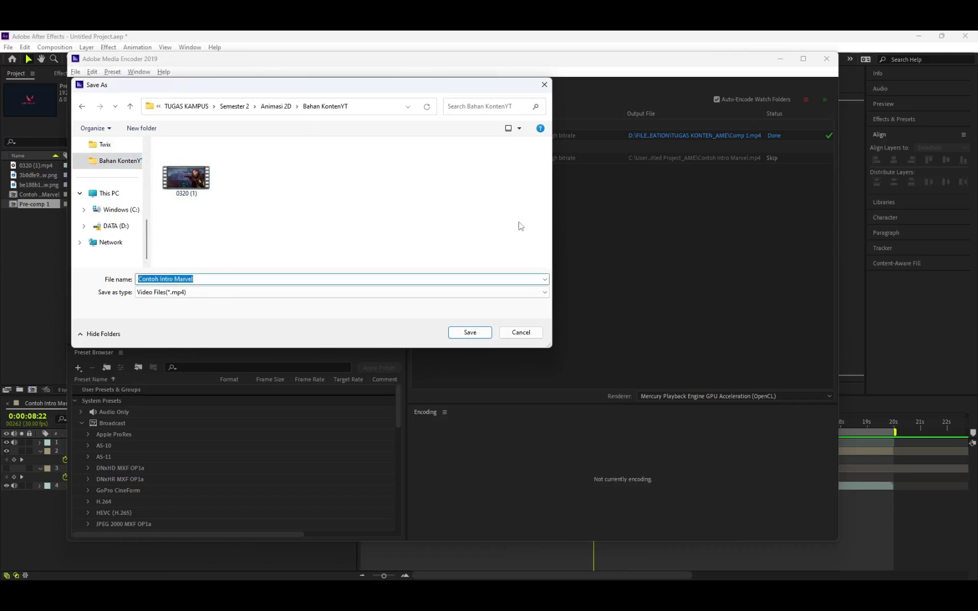
type("Int")
type("rna")
left_click(470, 333)
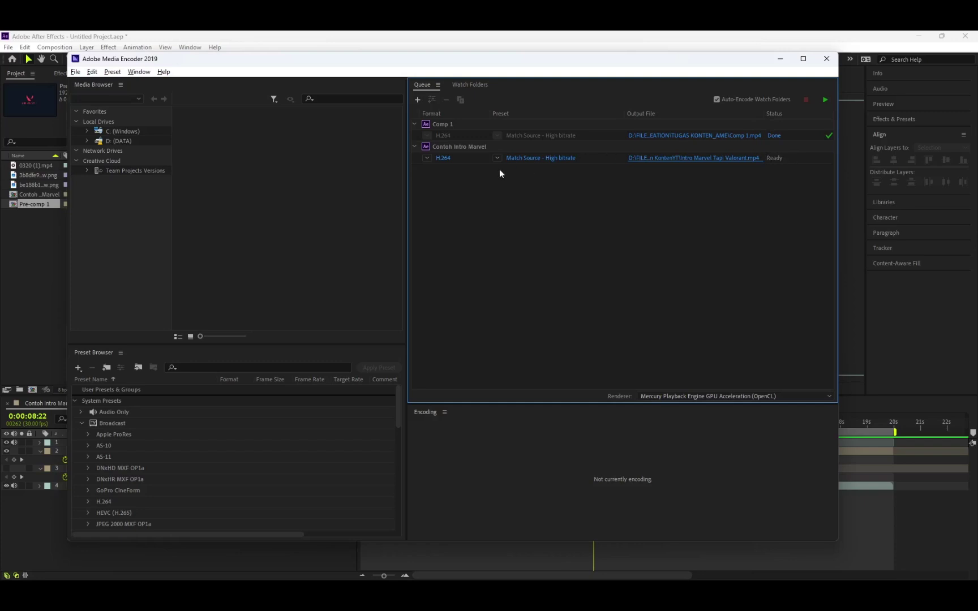
Encode the queued Contoh Intro Marvel composition and open the folder containing the exported video
left_click(830, 99)
left_click(666, 159)
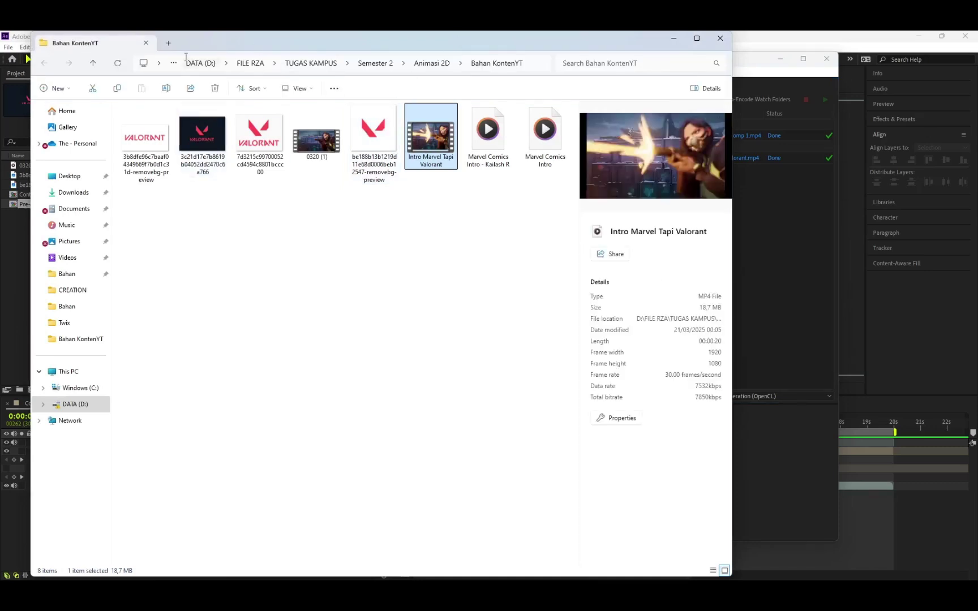
Play the exported Intro Marvel Tapi Valorant video, skipping ahead to check it, and return to the After Effects composition
left_click(435, 232)
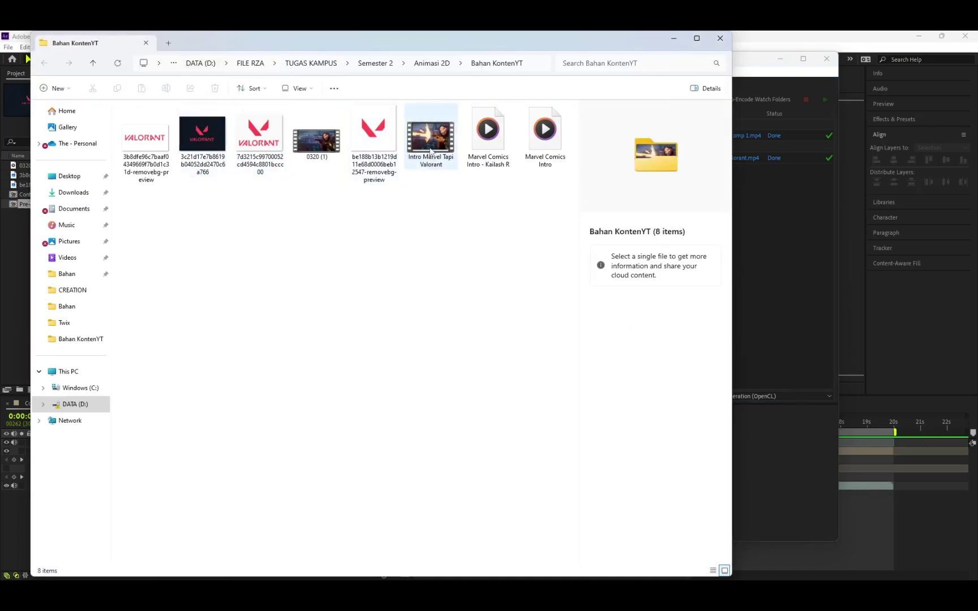
left_click(431, 144)
double_click(432, 150)
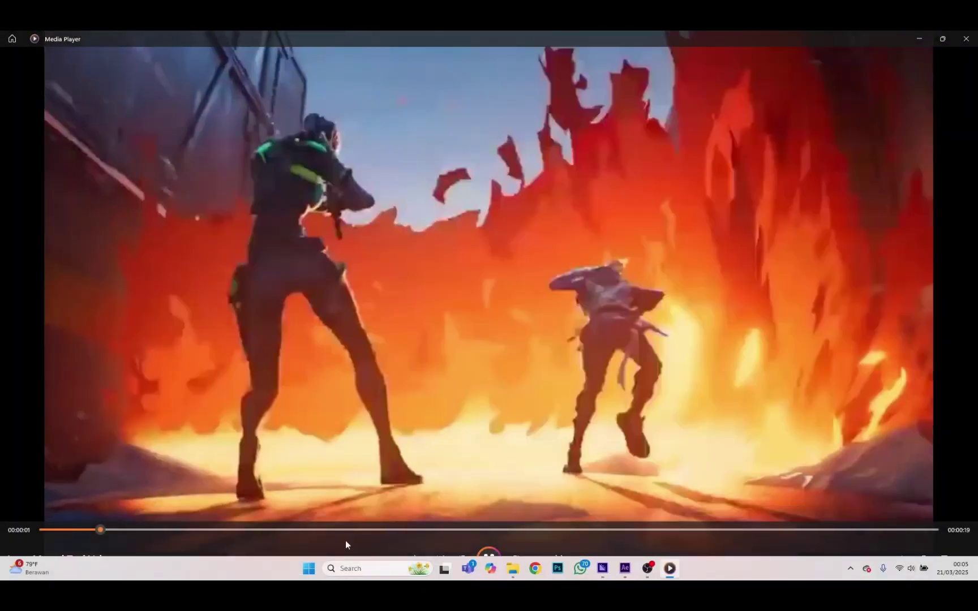
left_click(349, 530)
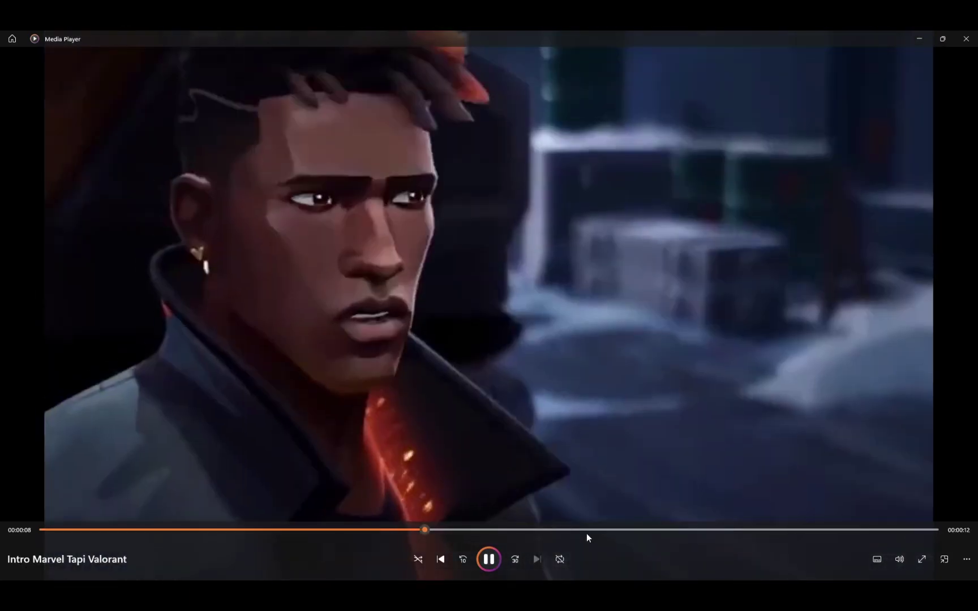
left_click(586, 529)
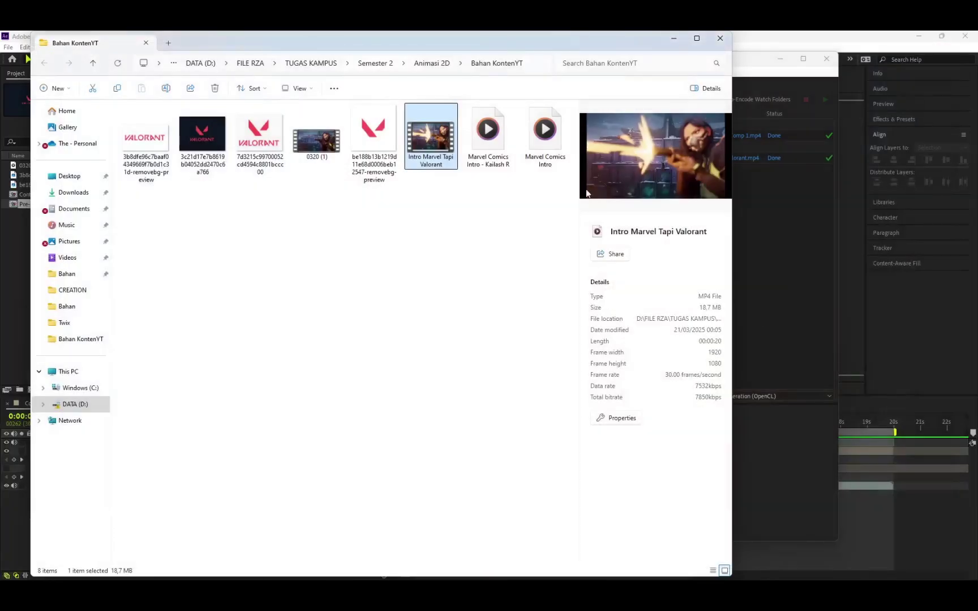
left_click(673, 38)
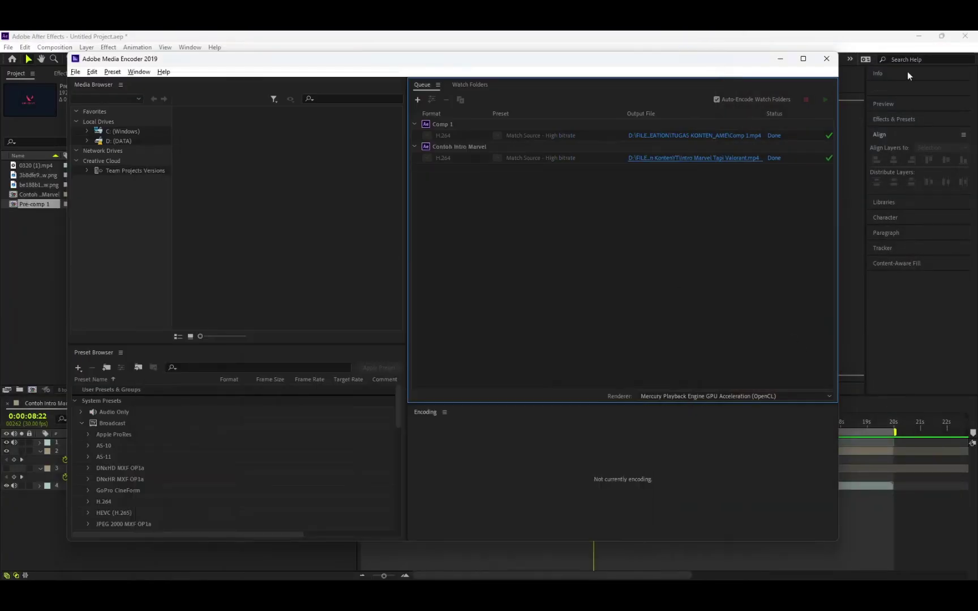
left_click(782, 59)
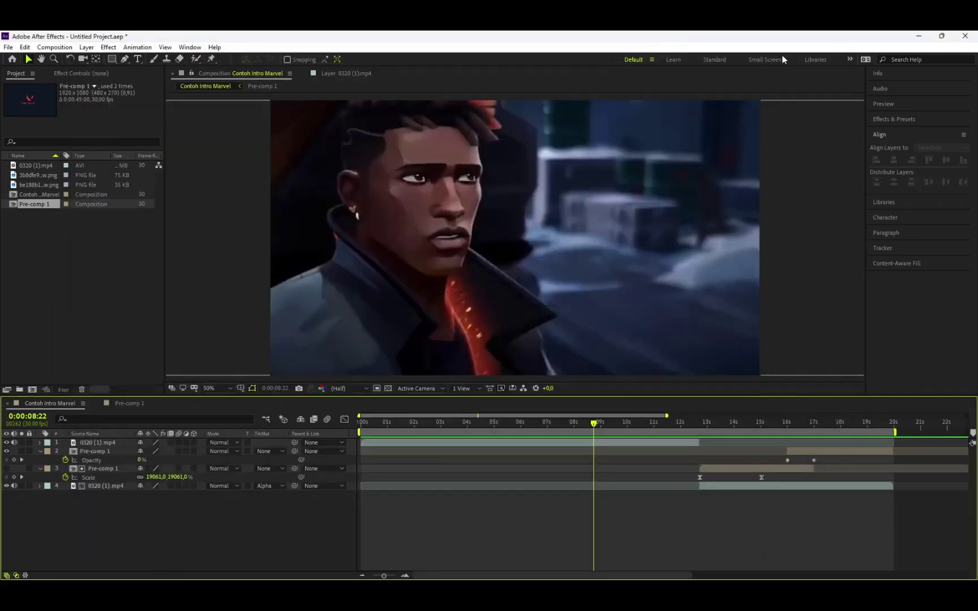